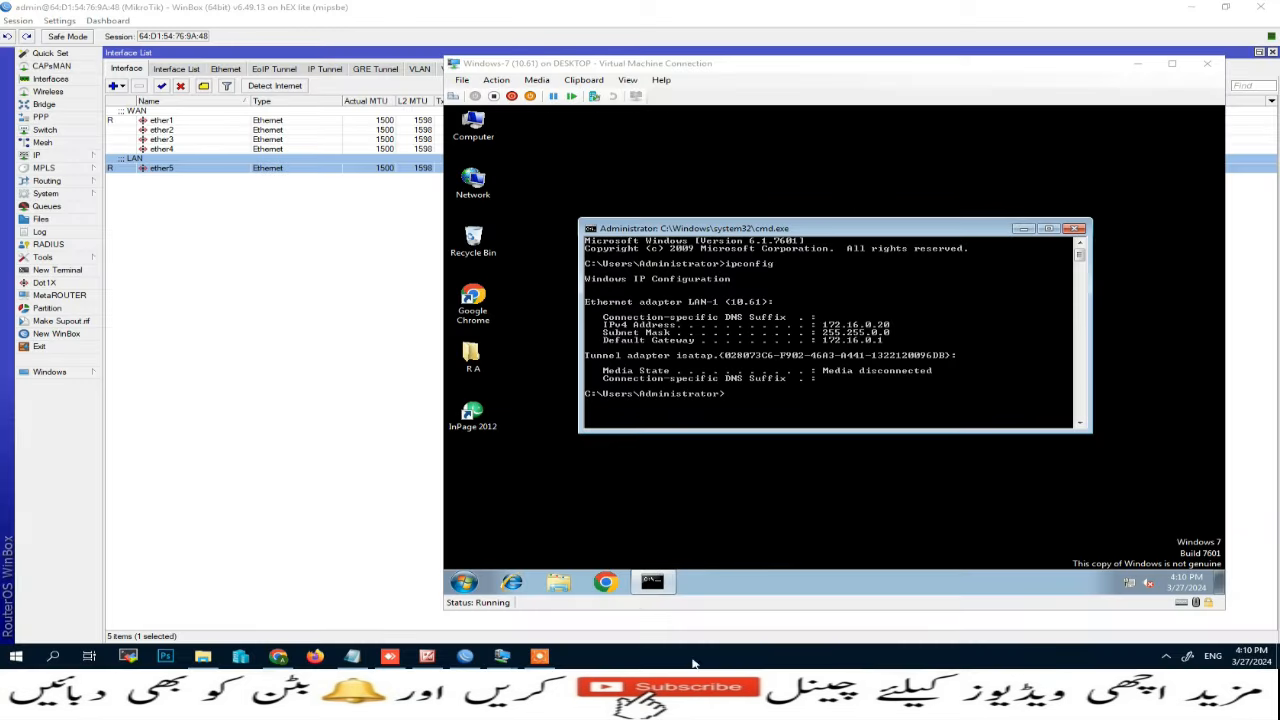
Step: Switch to the Windows 10 virtual machine and run ipconfig in a Command Prompt to check its network settings
left_click(501, 658)
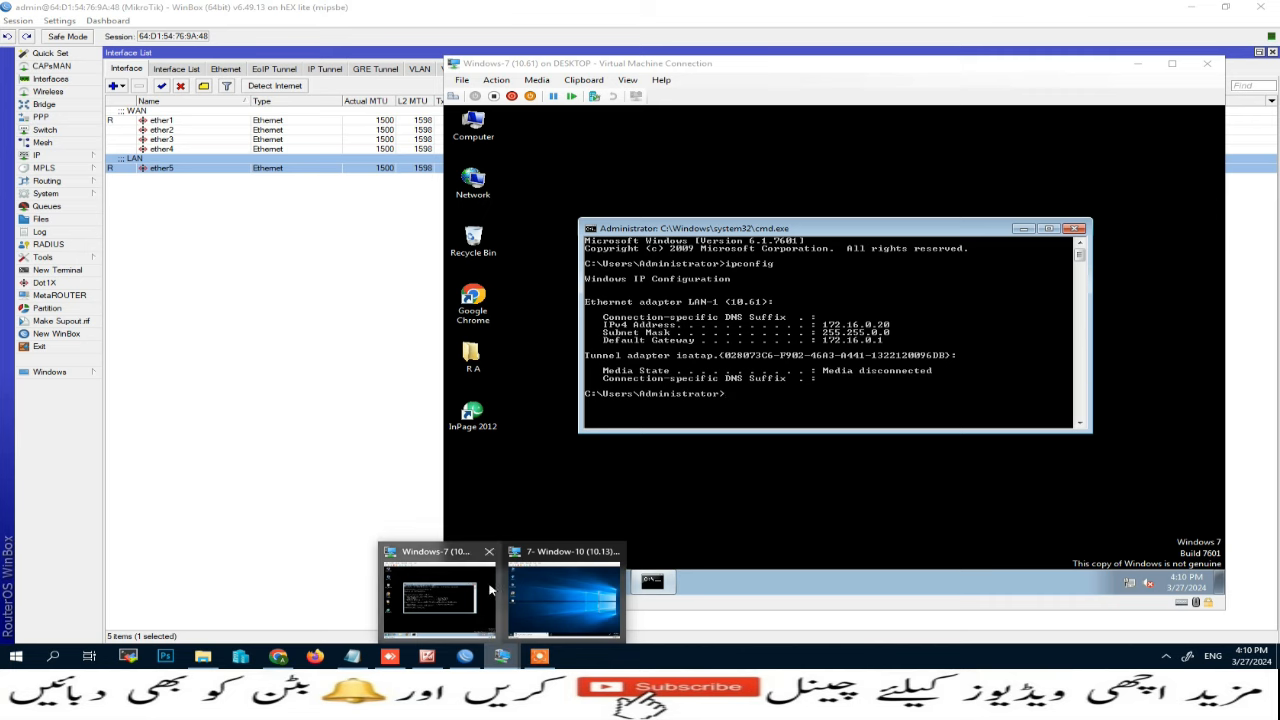
left_click(524, 590)
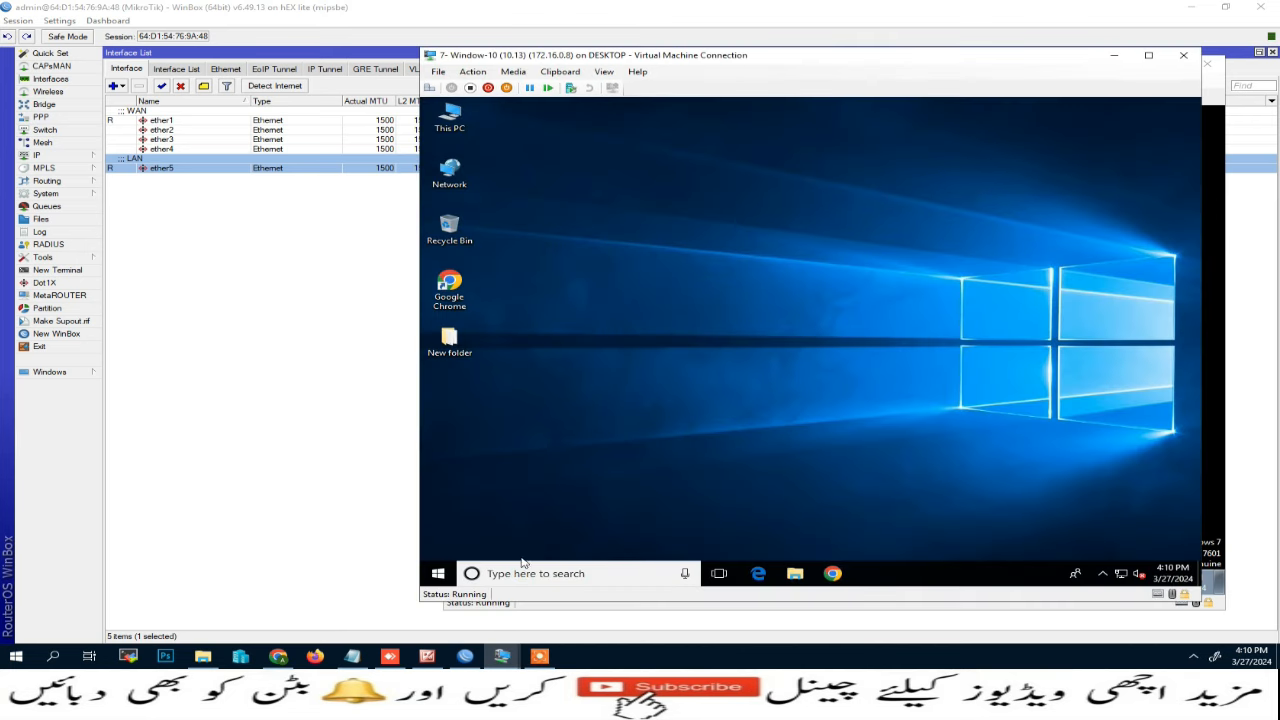
left_click(438, 574)
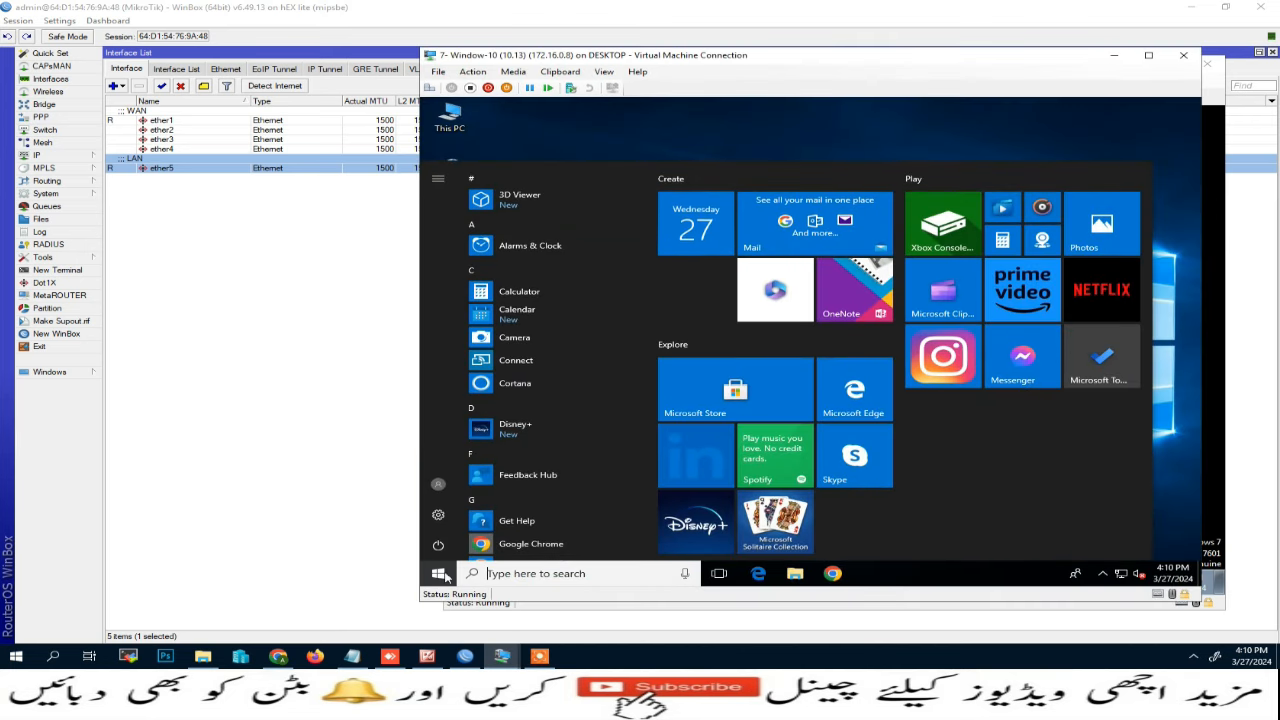
left_click(448, 574)
right_click(443, 575)
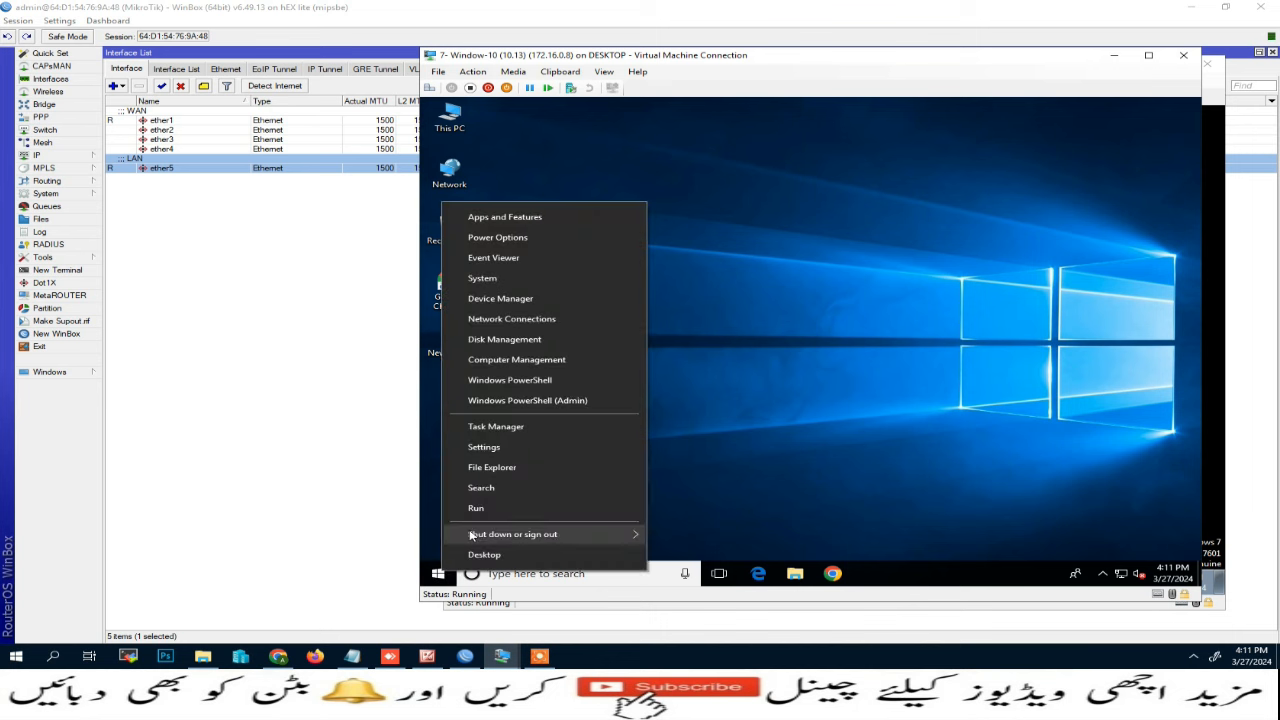
left_click(485, 509)
type("c")
left_click(481, 514)
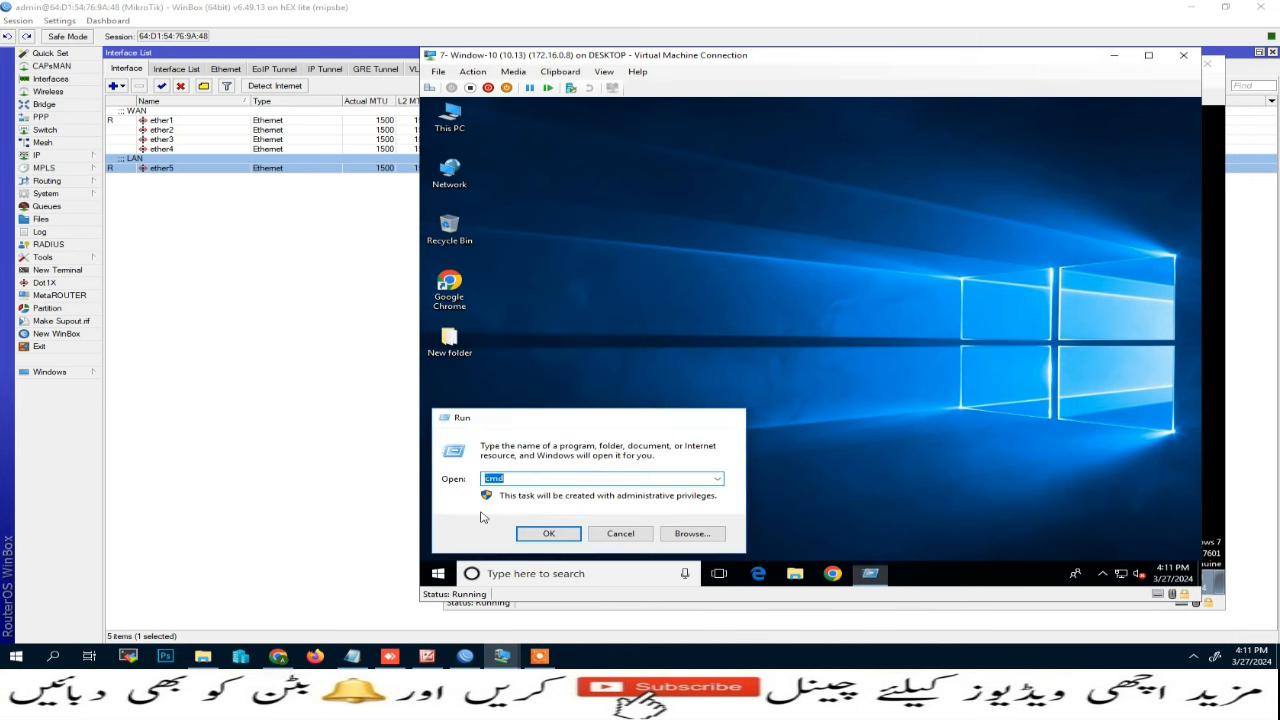
key("Return")
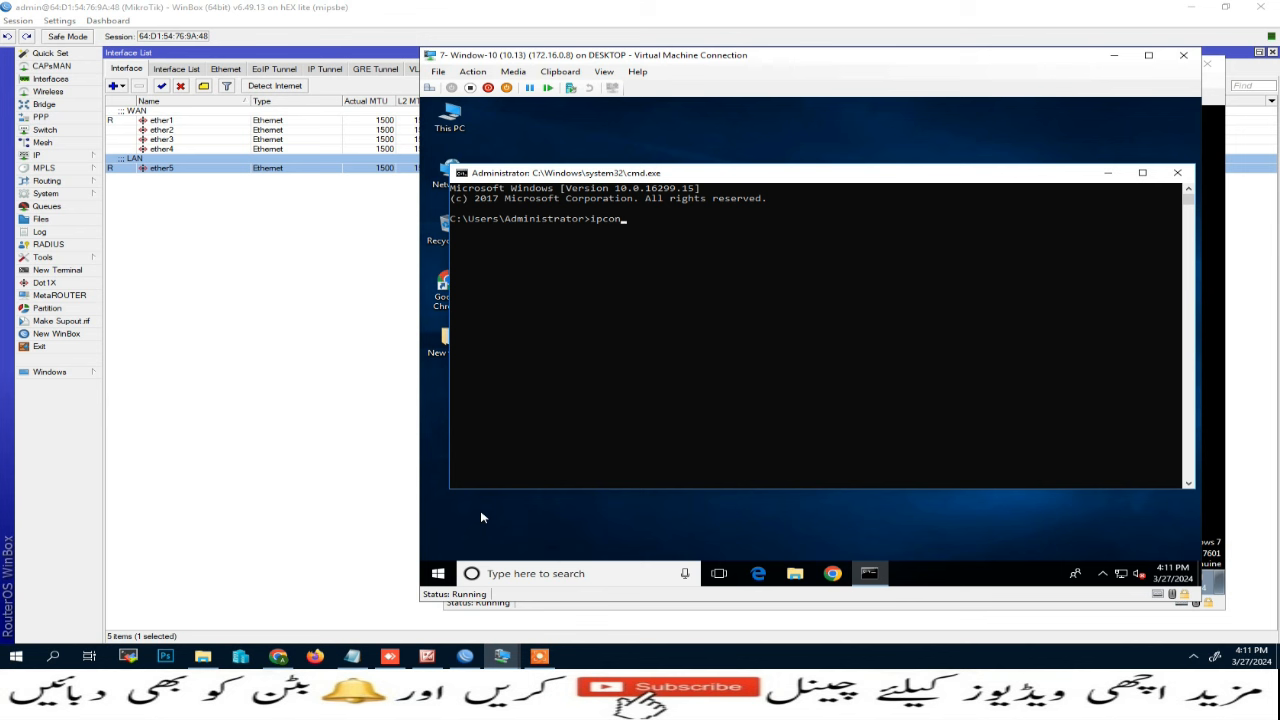
key("Return")
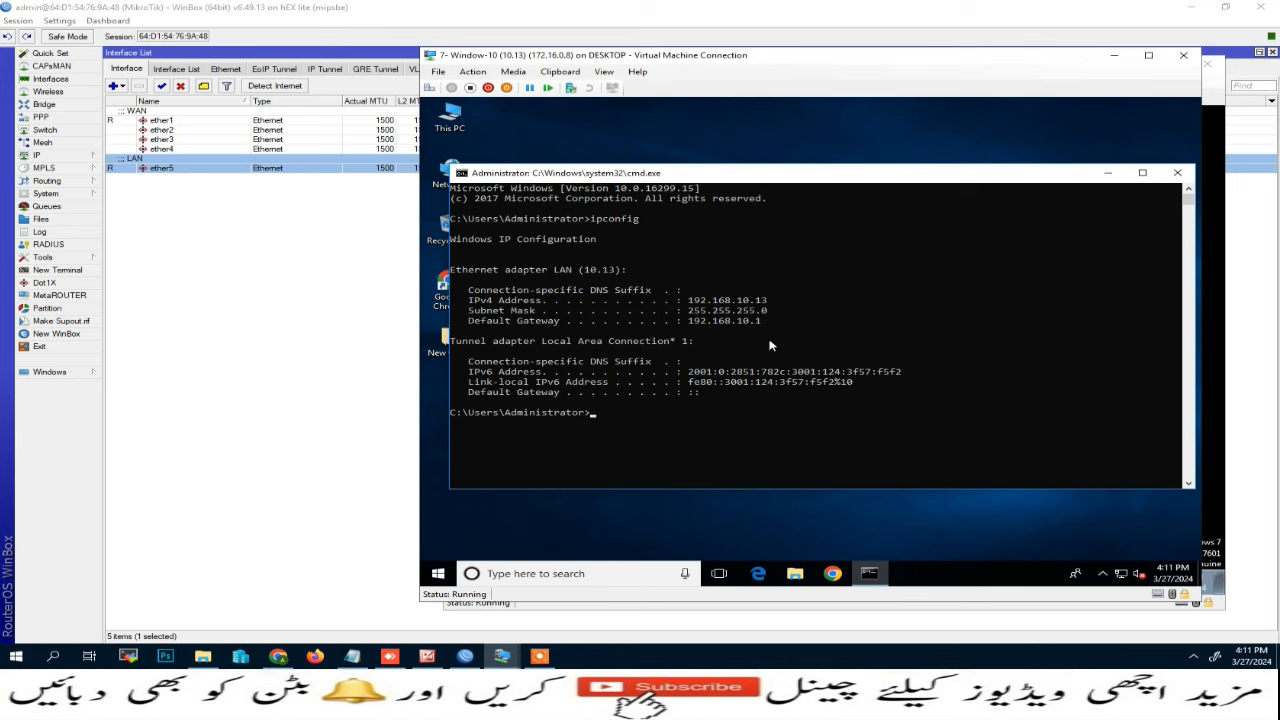
Step: Bring the Windows 7 virtual machine forward and spread the two virtual machine windows apart
mouse_move(500, 660)
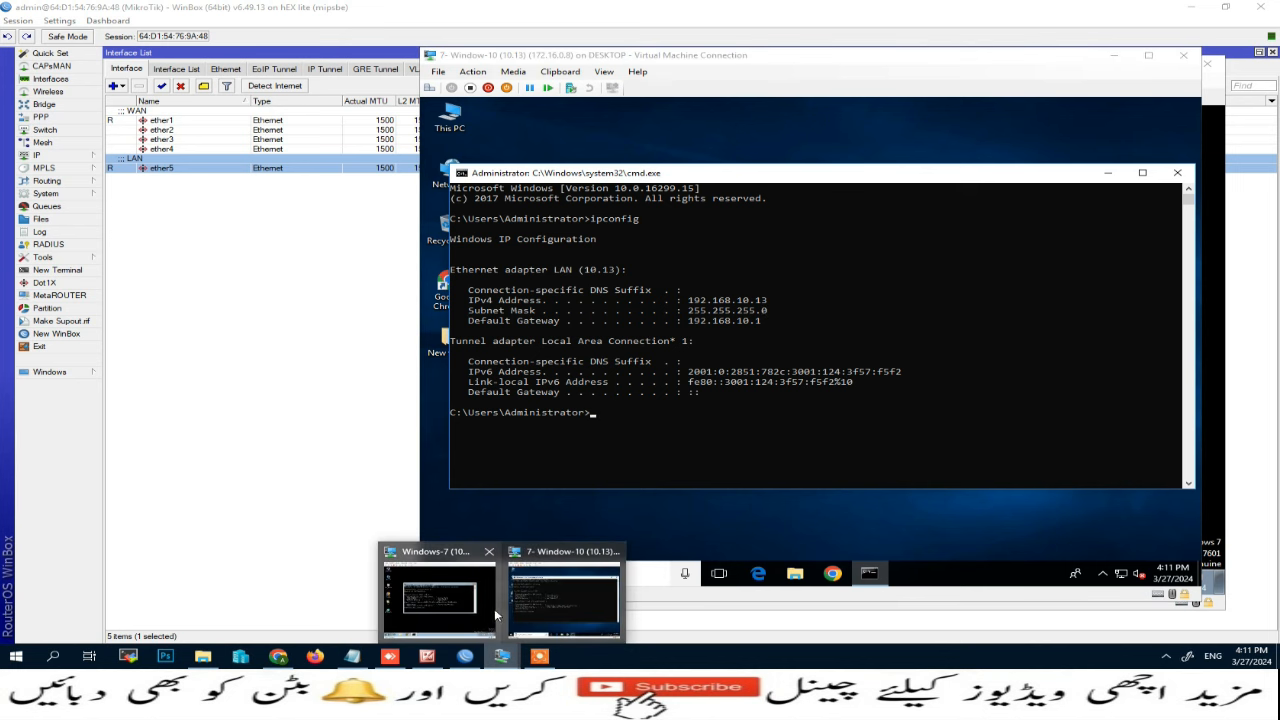
left_click(442, 600)
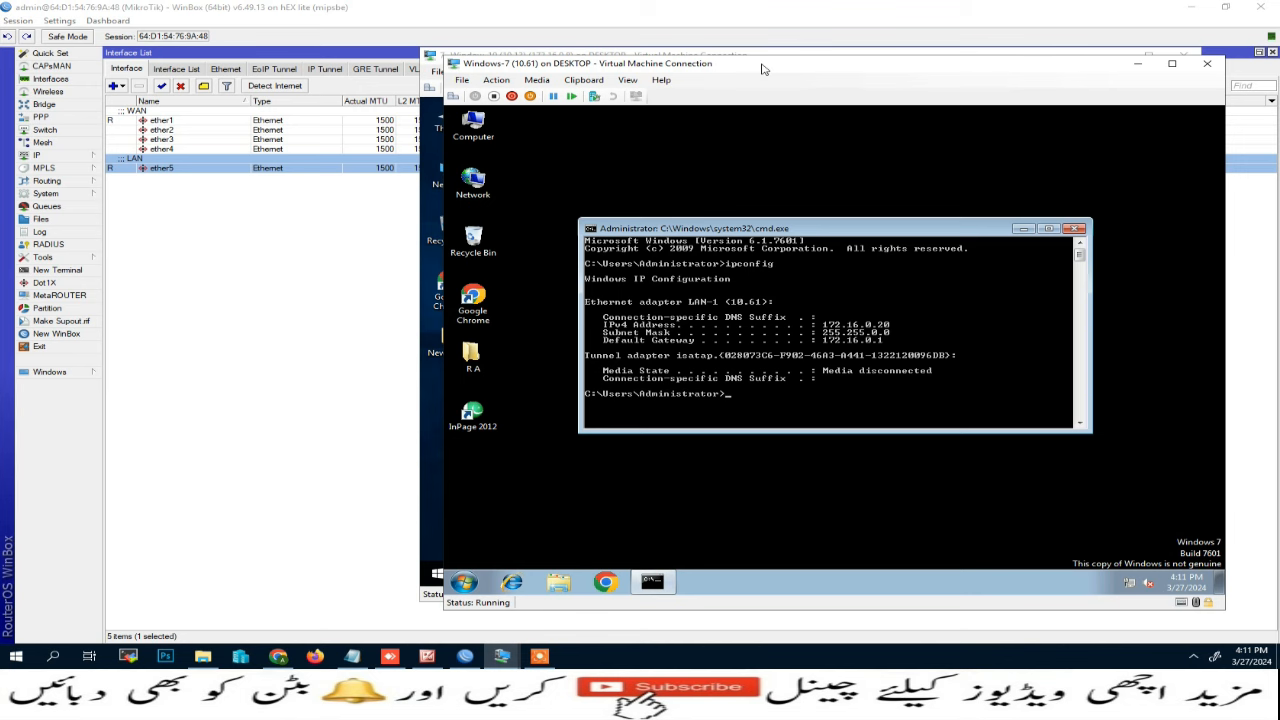
left_click_drag(764, 66, 865, 130)
left_click_drag(700, 56, 226, 54)
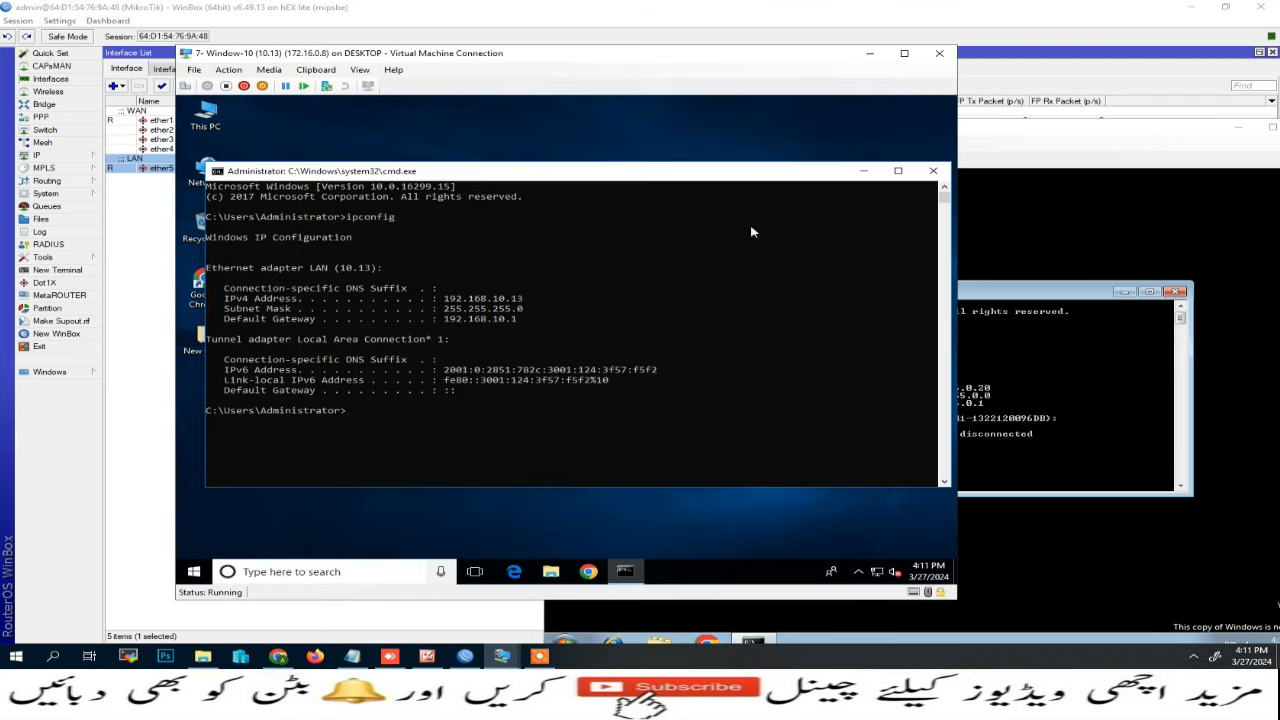
Step: Minimize WinBox and position the Windows 10 virtual machine window beside the Windows 7 one
left_click(985, 76)
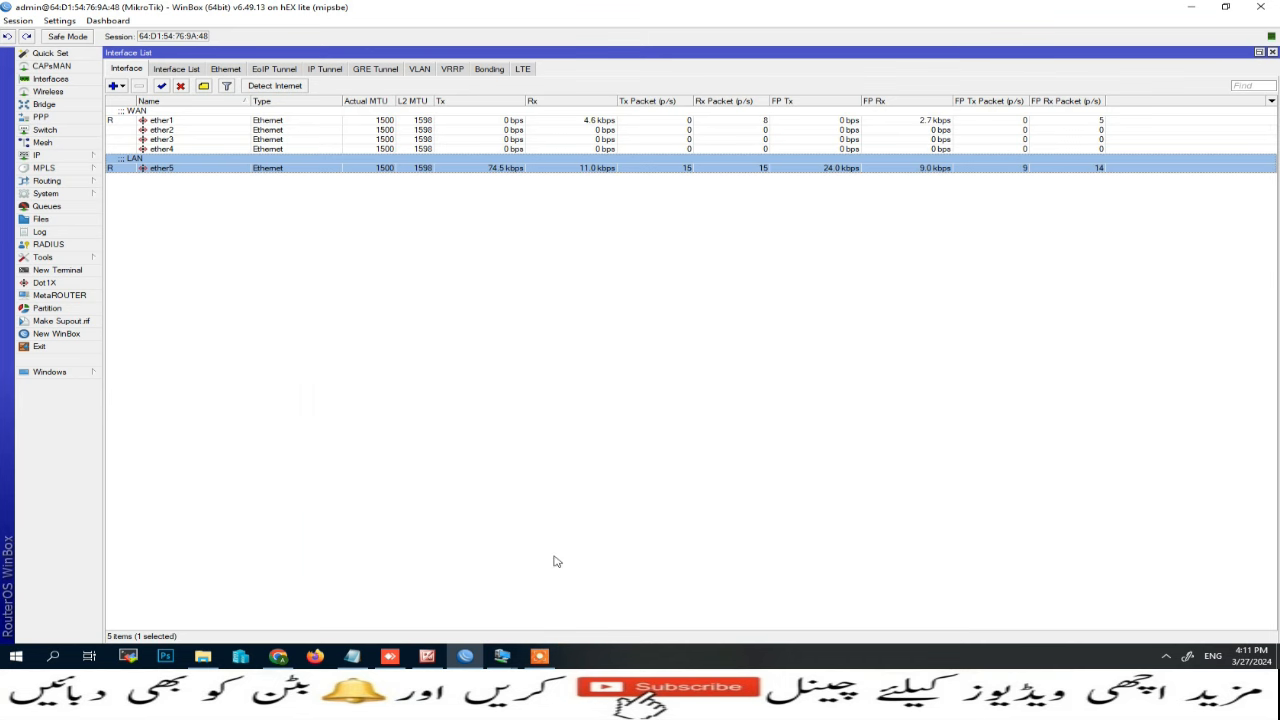
left_click(468, 620)
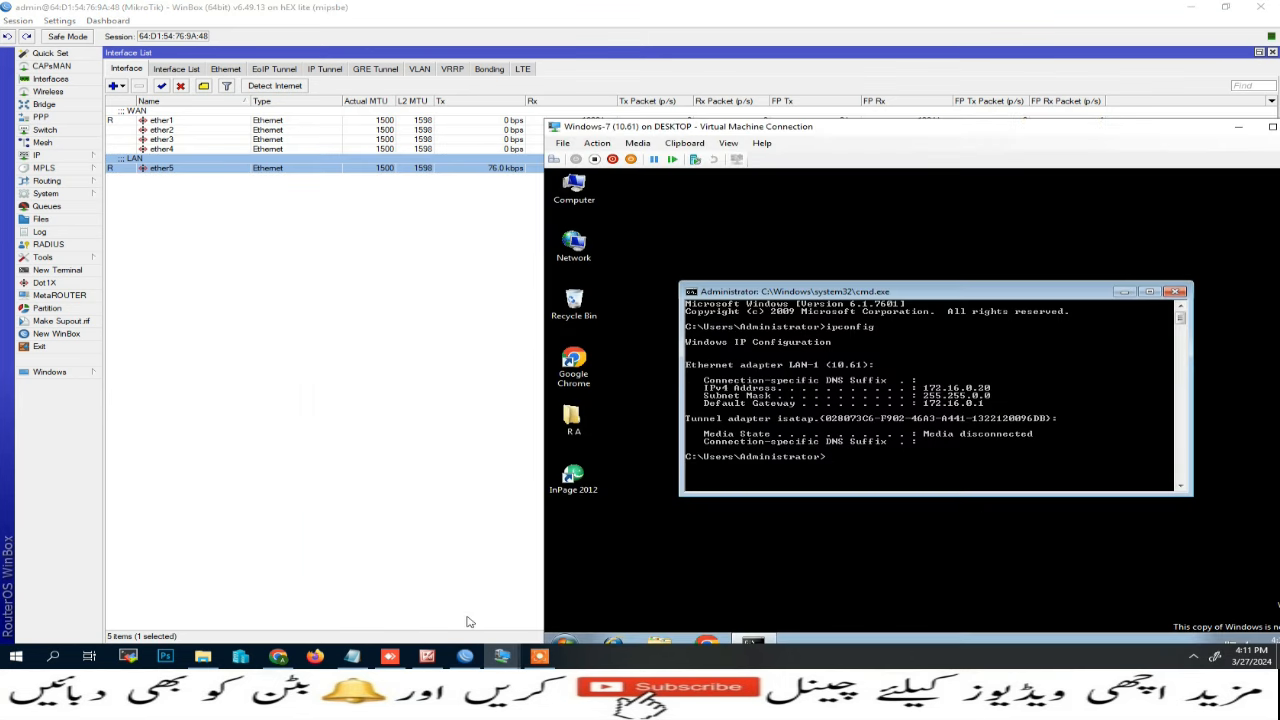
mouse_move(527, 637)
left_click(551, 612)
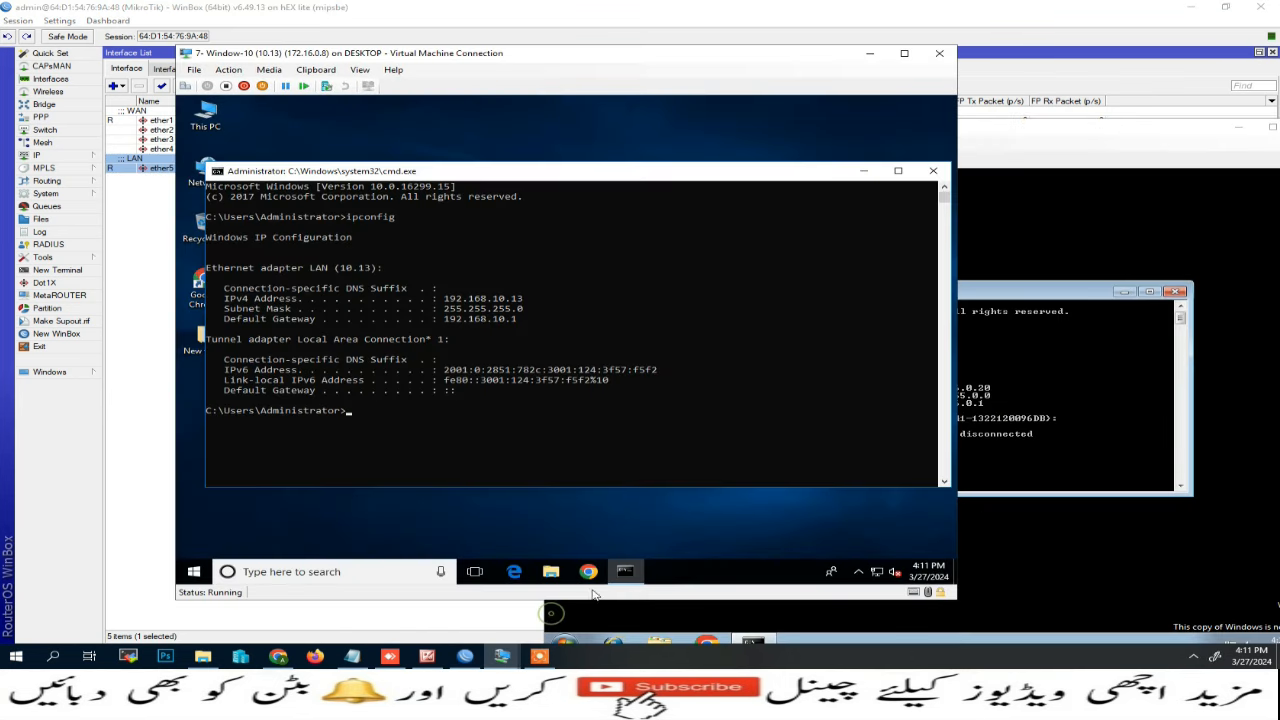
left_click(1033, 72)
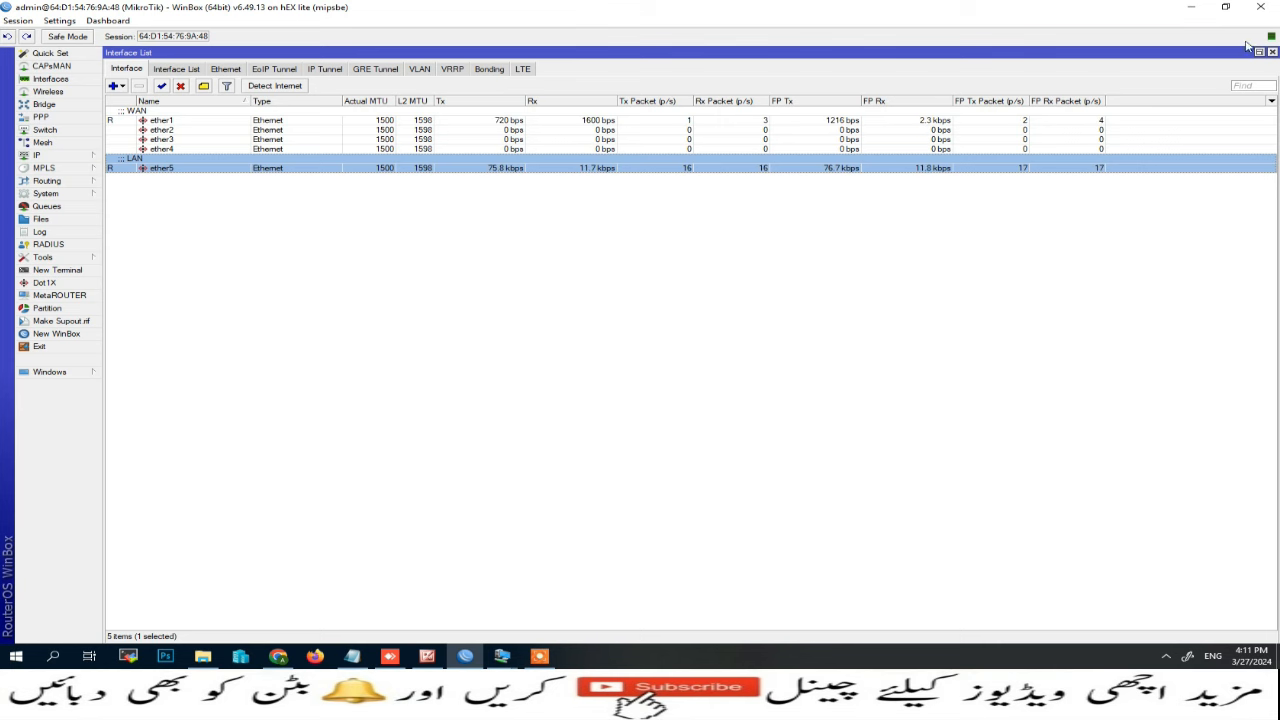
left_click(1190, 12)
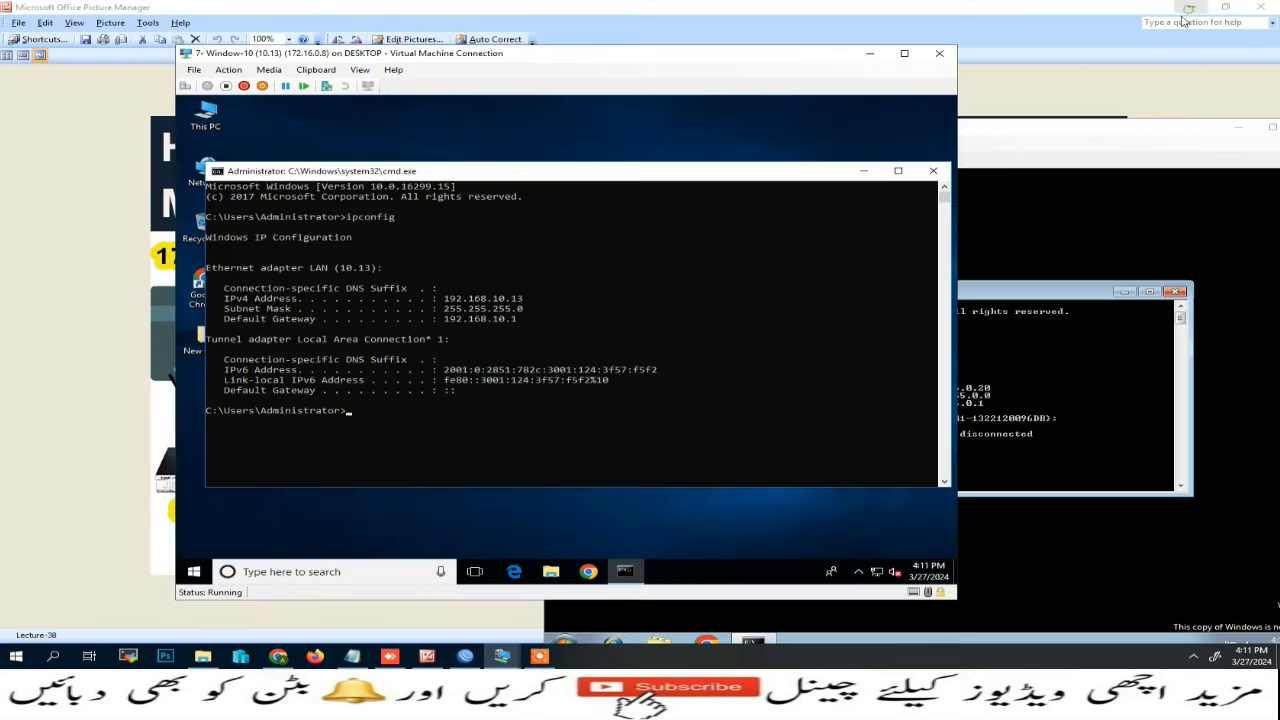
left_click_drag(758, 53, 586, 34)
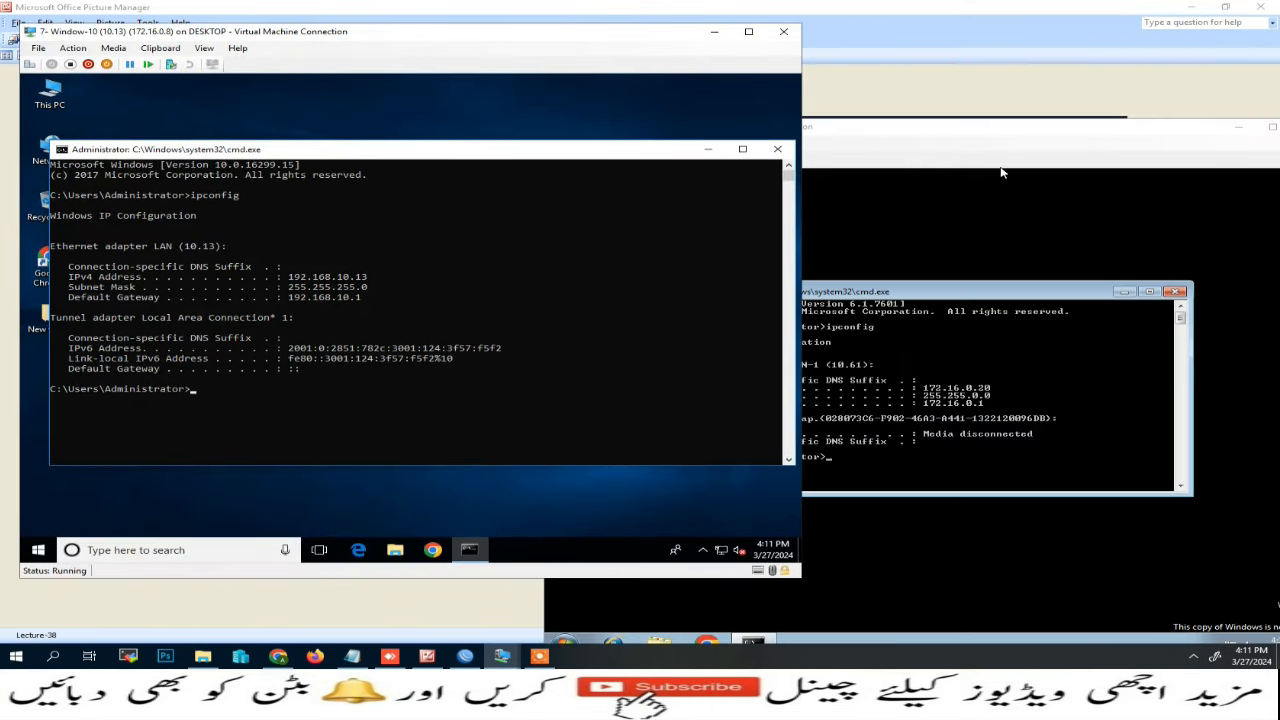
Step: Move the Windows 7 virtual machine window fully into view and ping 192.168.10.13 from its Command Prompt
double_click(975, 128)
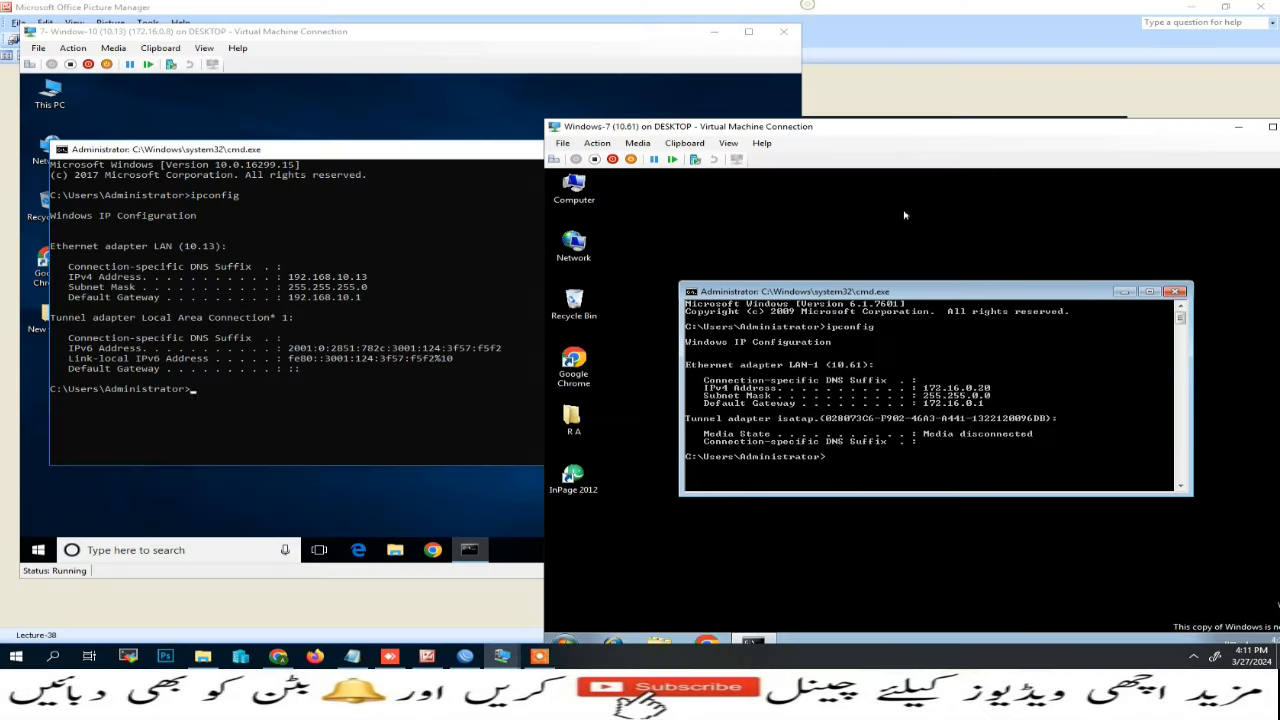
left_click(809, 7)
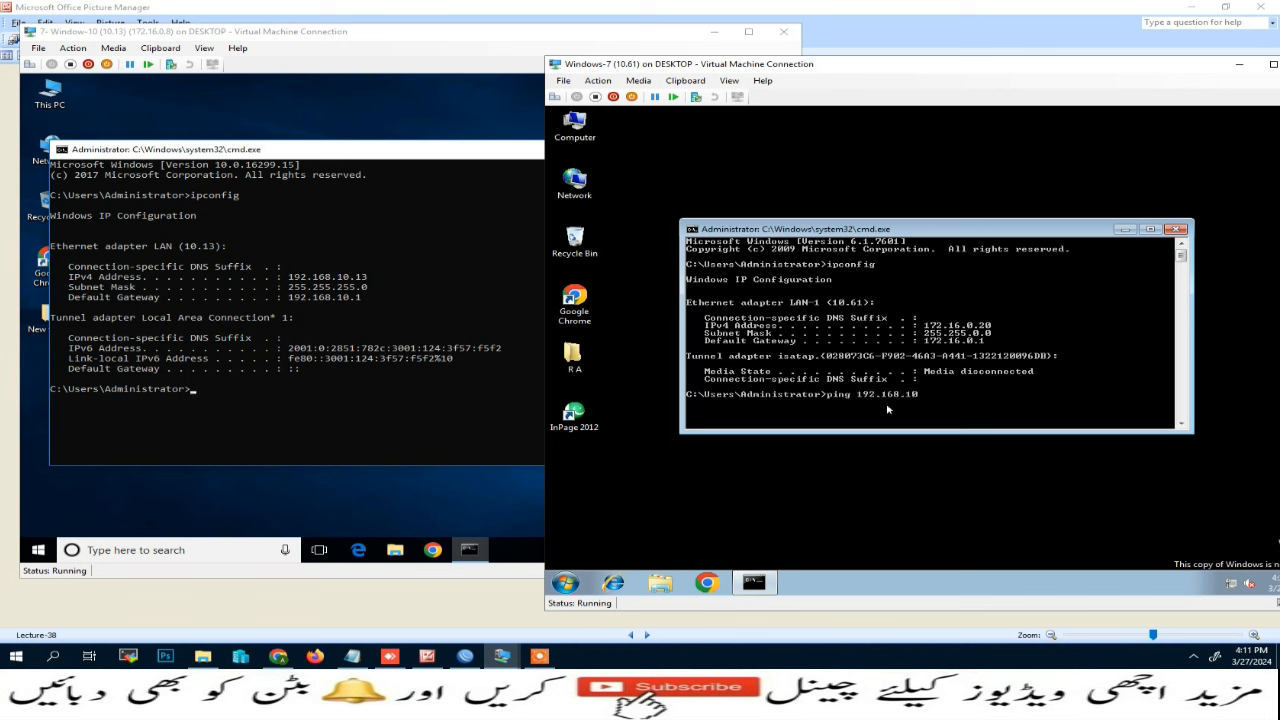
key("Return")
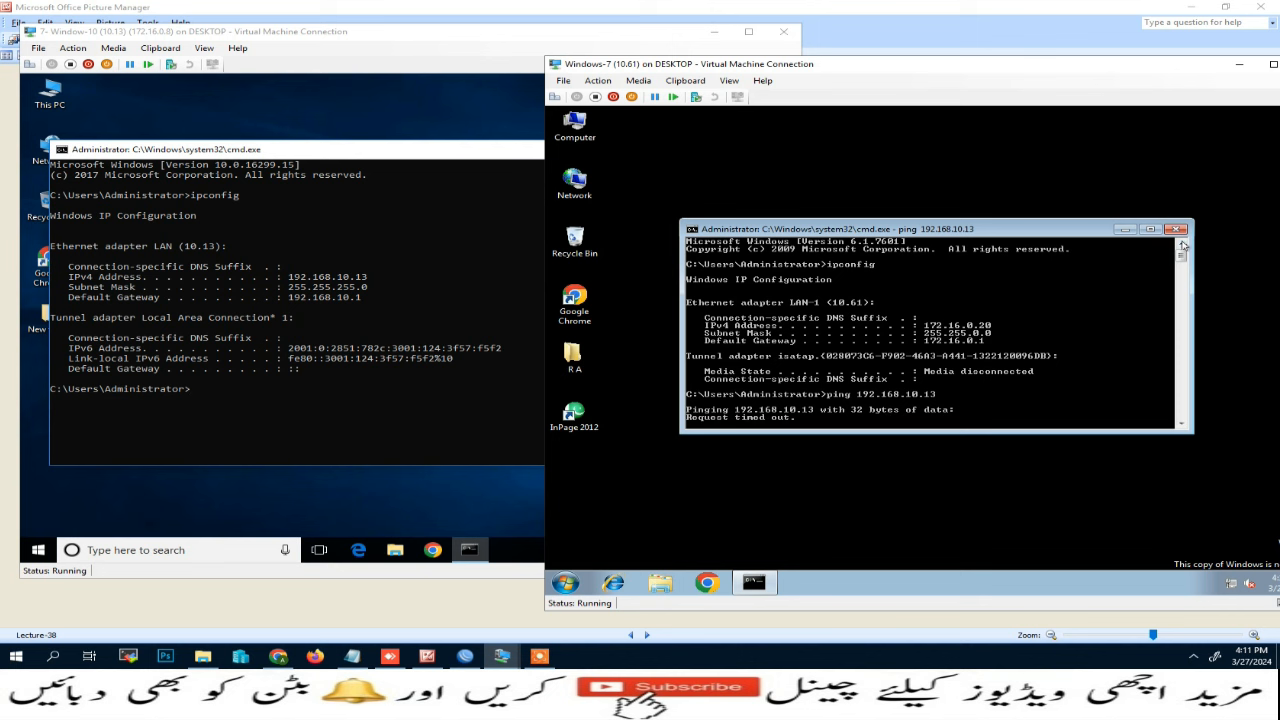
Step: Move the Command Prompt aside in the Windows 10 virtual machine and create a new folder on its desktop
left_click(325, 165)
left_click_drag(432, 154, 479, 260)
right_click(201, 126)
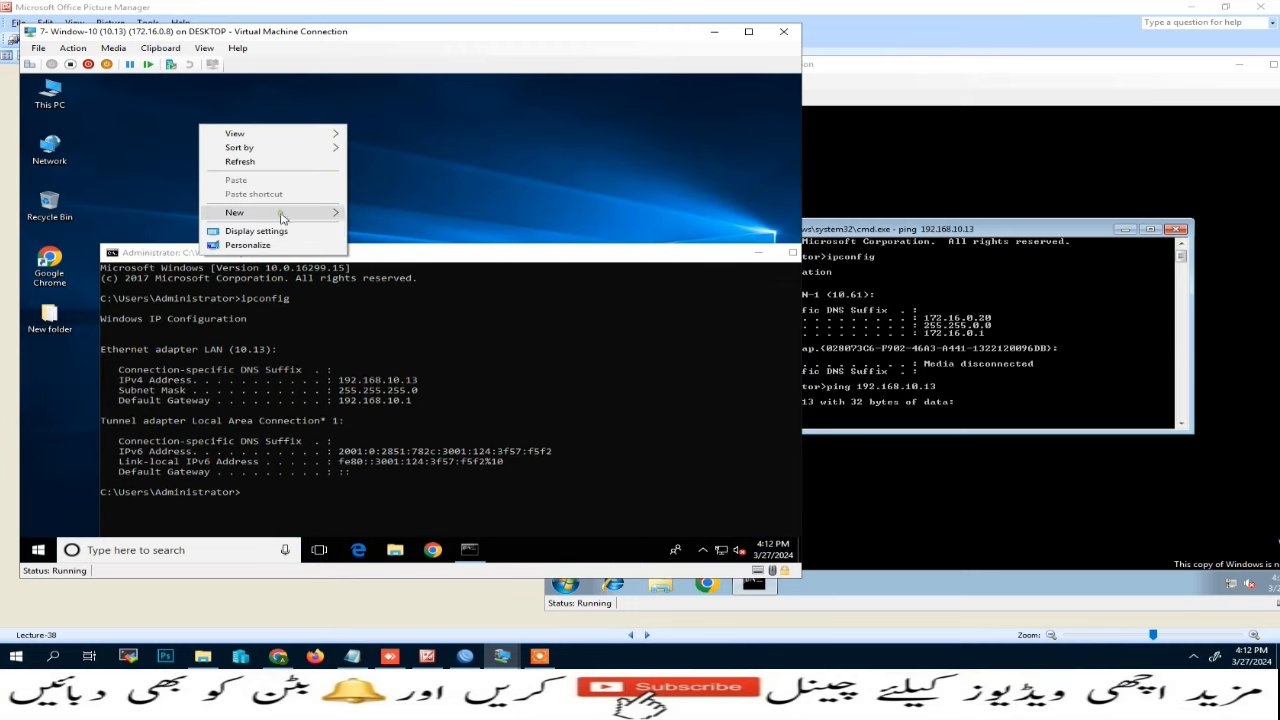
mouse_move(281, 217)
left_click(423, 212)
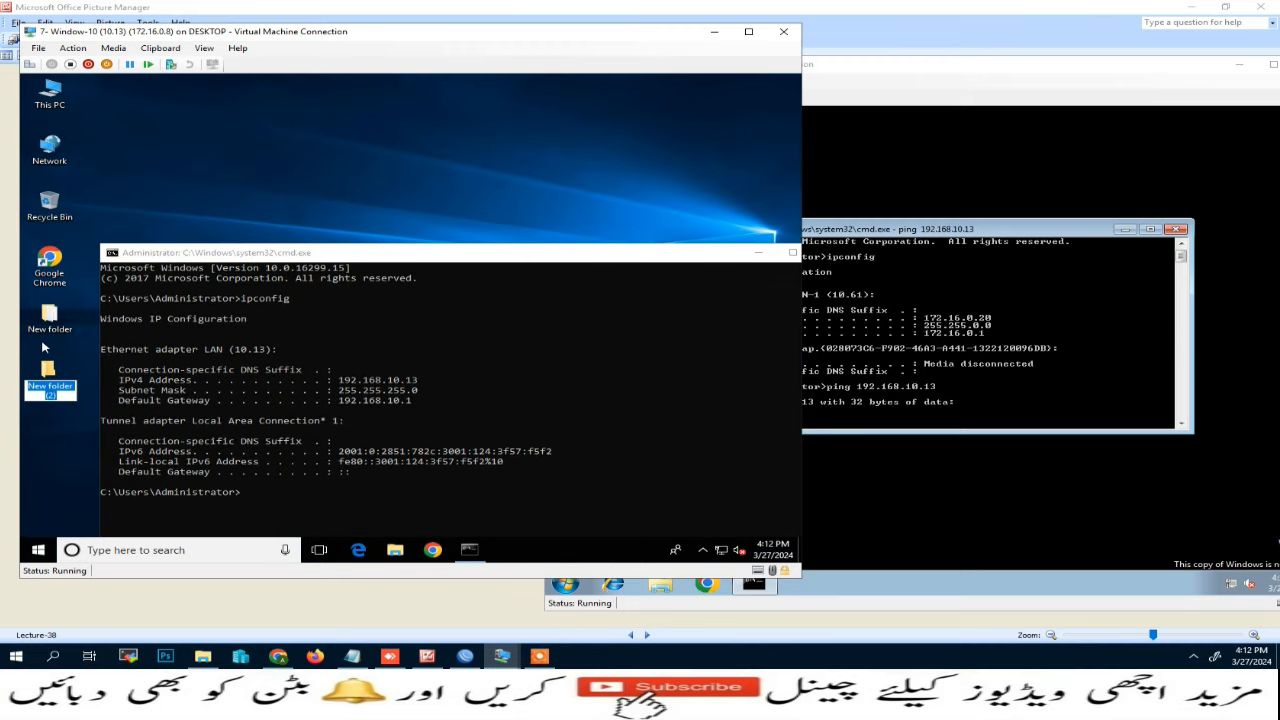
Step: Rename the new desktop folder to "Sharing Data"
left_click(38, 395)
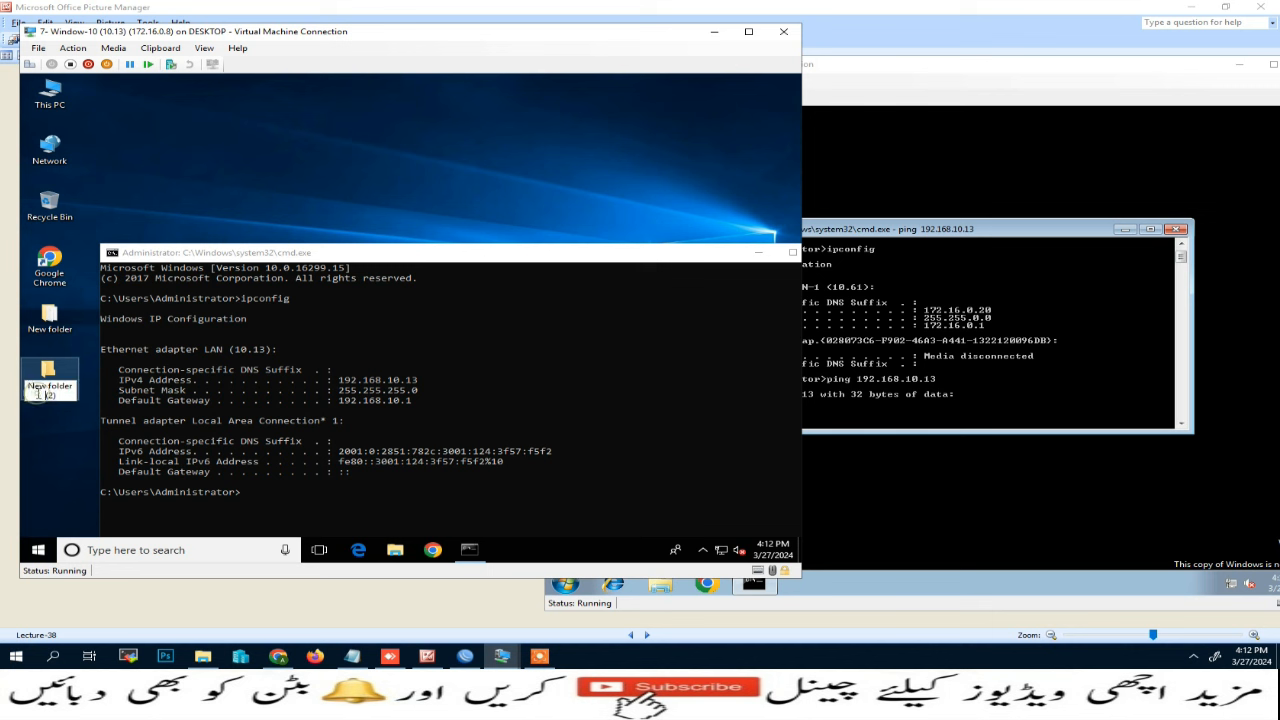
key("BackSpace")
key("BackSpace")
key("BackSpace")
key("BackSpace")
key("BackSpace")
key("BackSpace")
key("BackSpace")
key("BackSpace")
key("BackSpace")
key("BackSpace")
key("BackSpace")
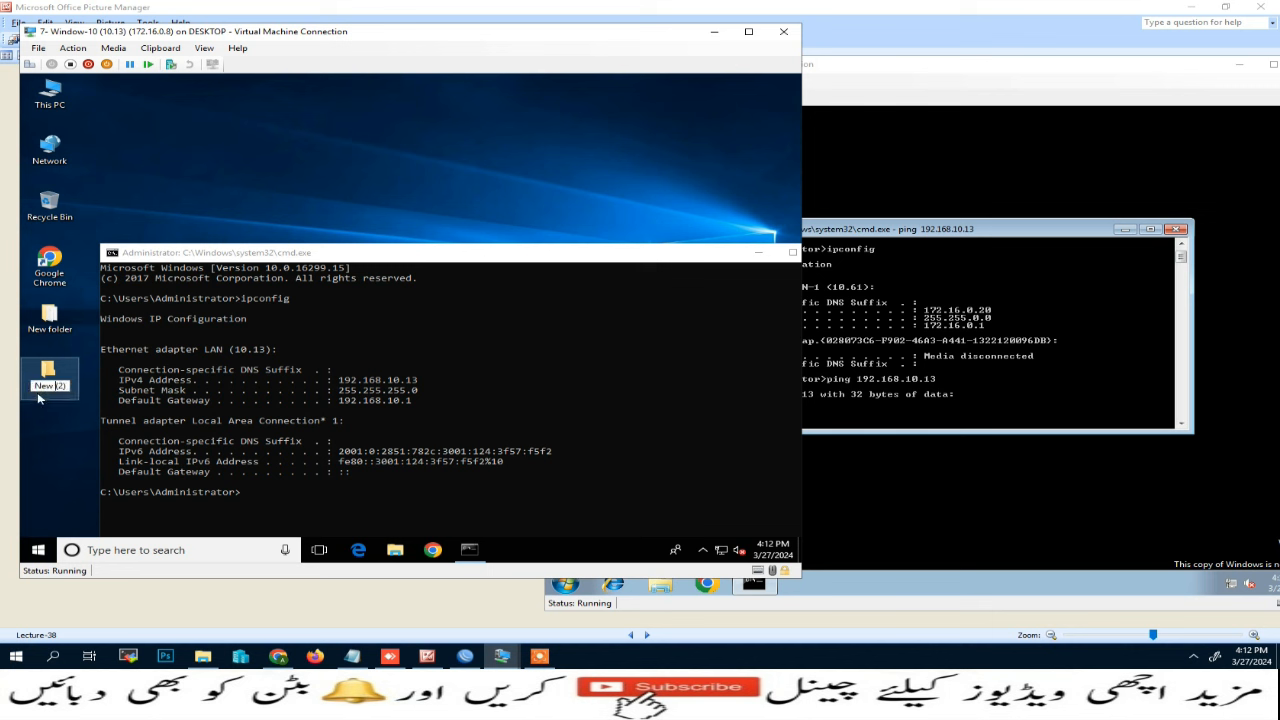
key("Delete")
key("Delete")
key("Delete")
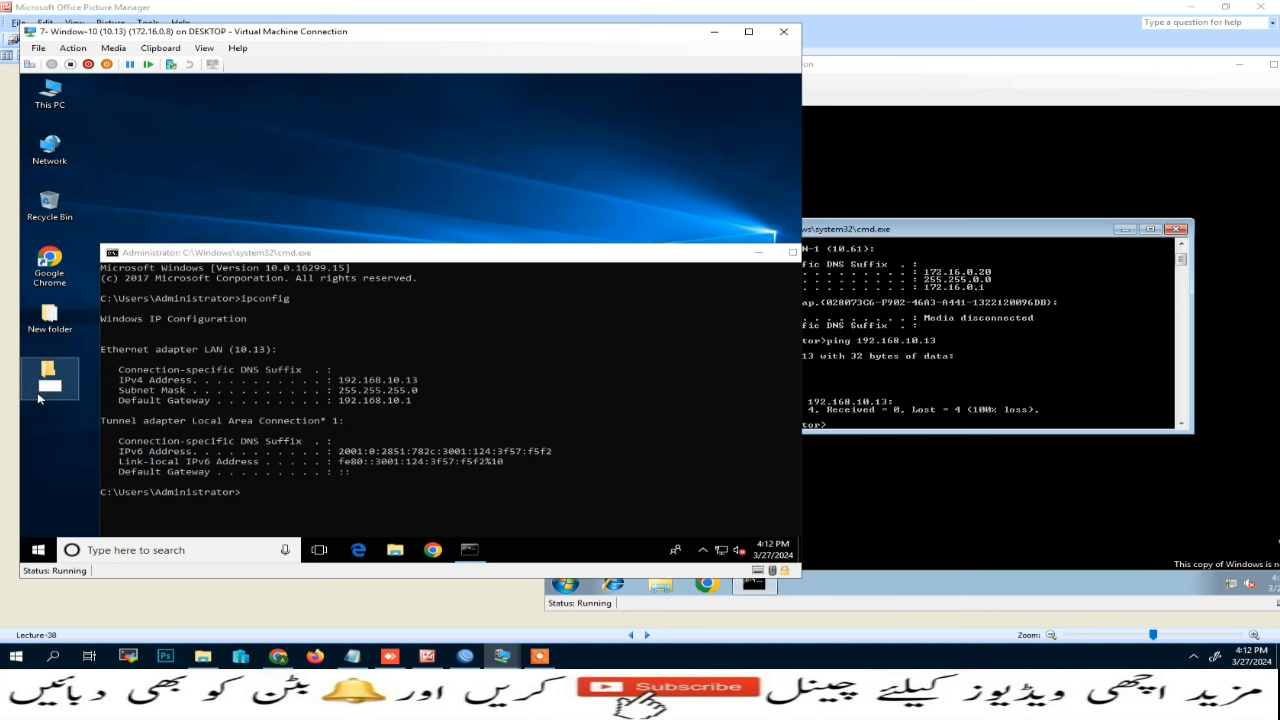
type("Sharing Data")
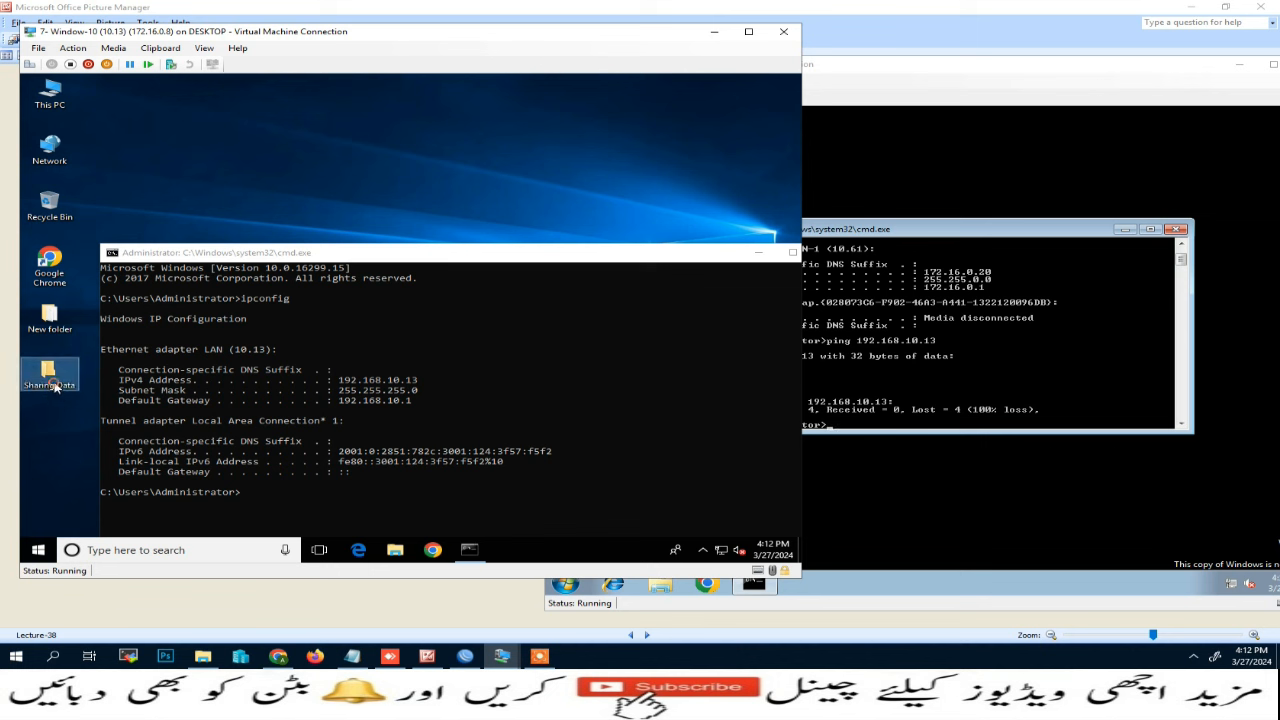
Step: Enable sharing for the Sharing Data folder in its advanced sharing settings
right_click(66, 384)
left_click(94, 380)
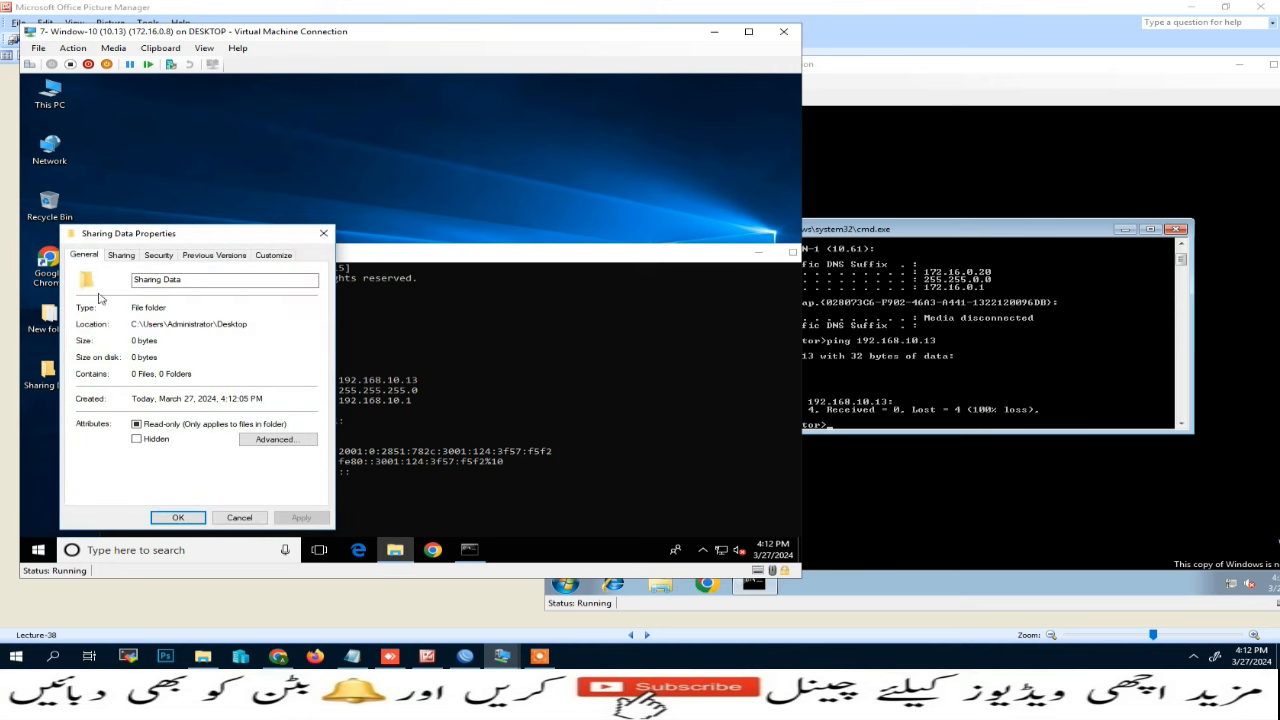
left_click(121, 256)
left_click(130, 407)
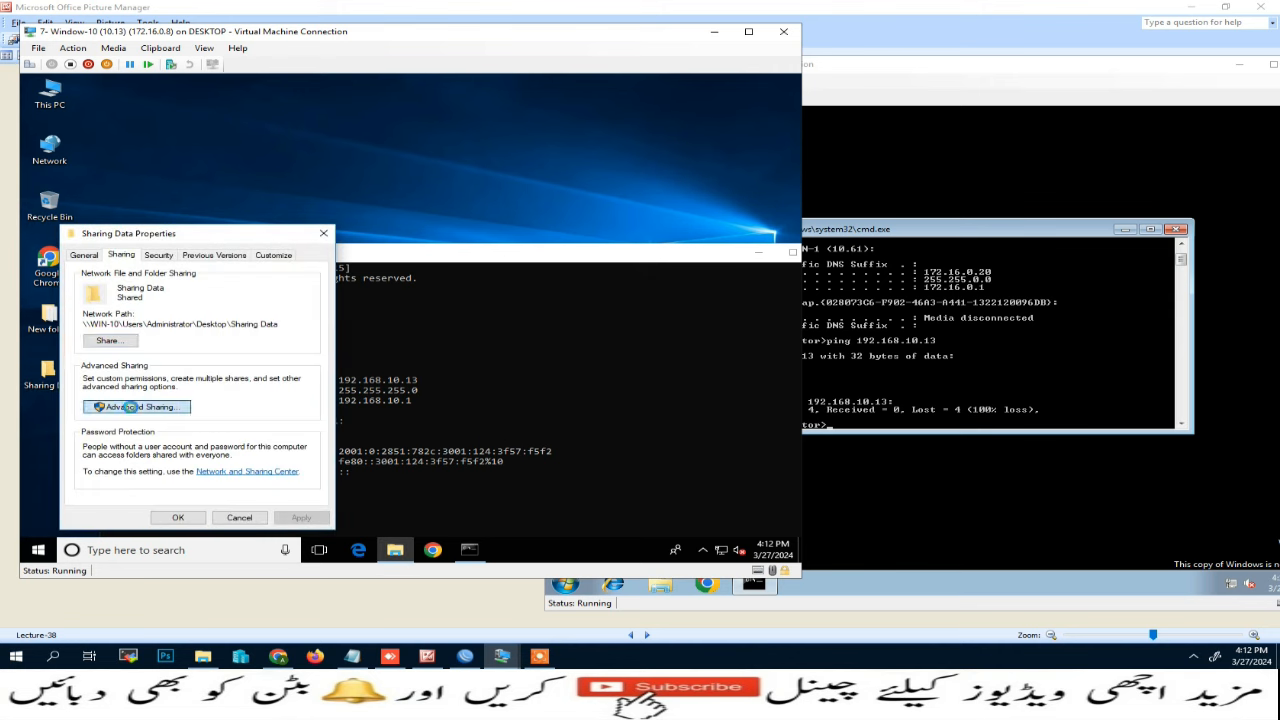
left_click(82, 277)
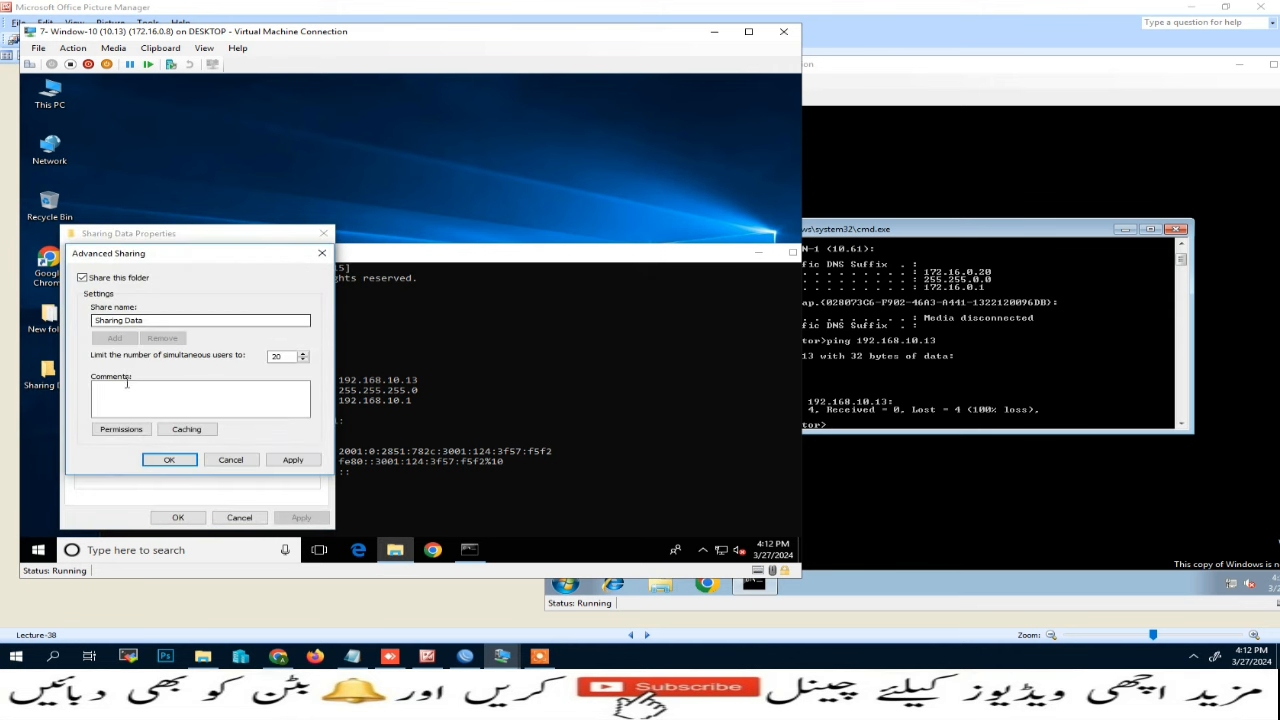
Step: Allow Everyone the Change permission on the Sharing Data share and confirm the advanced sharing settings
left_click(119, 430)
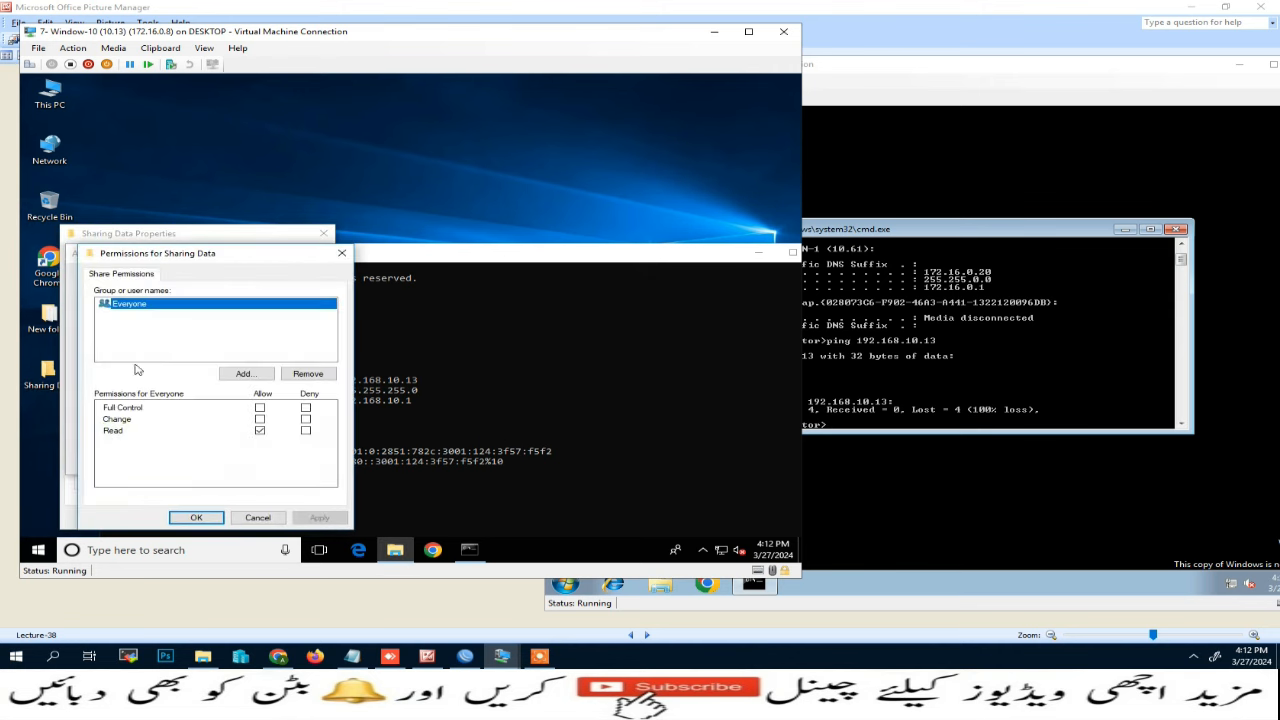
left_click(260, 419)
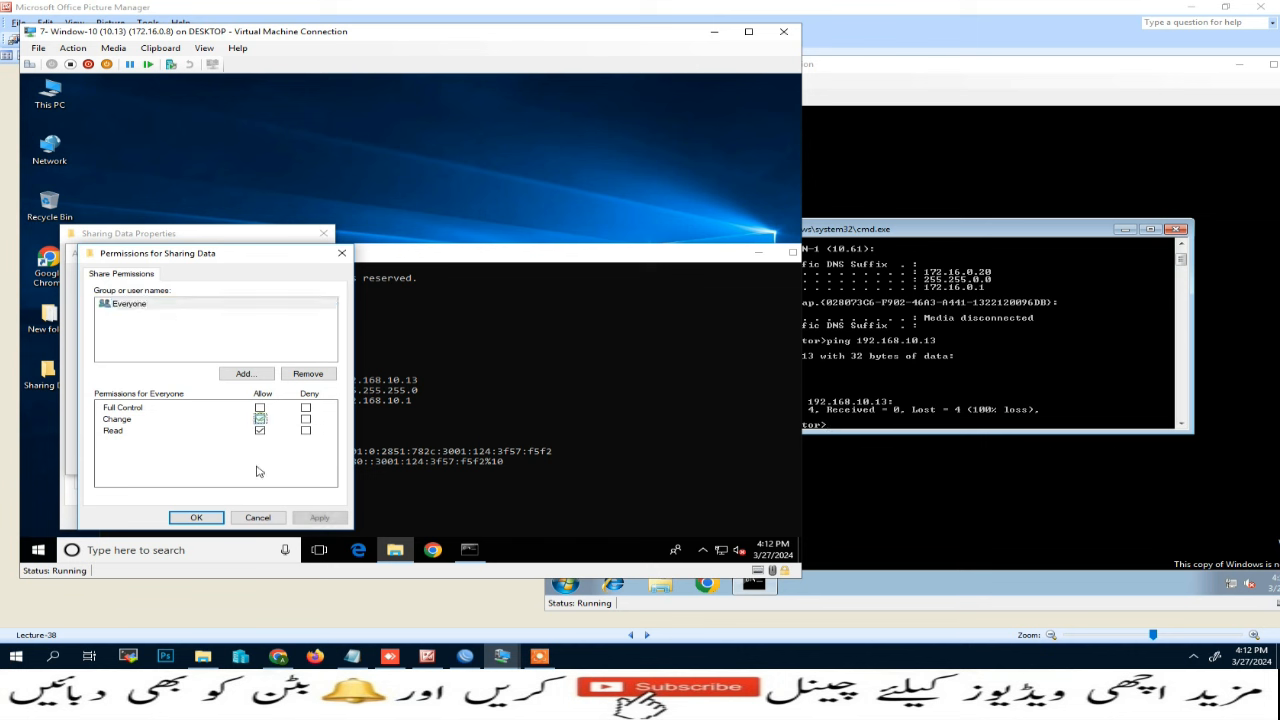
left_click(196, 517)
left_click(169, 459)
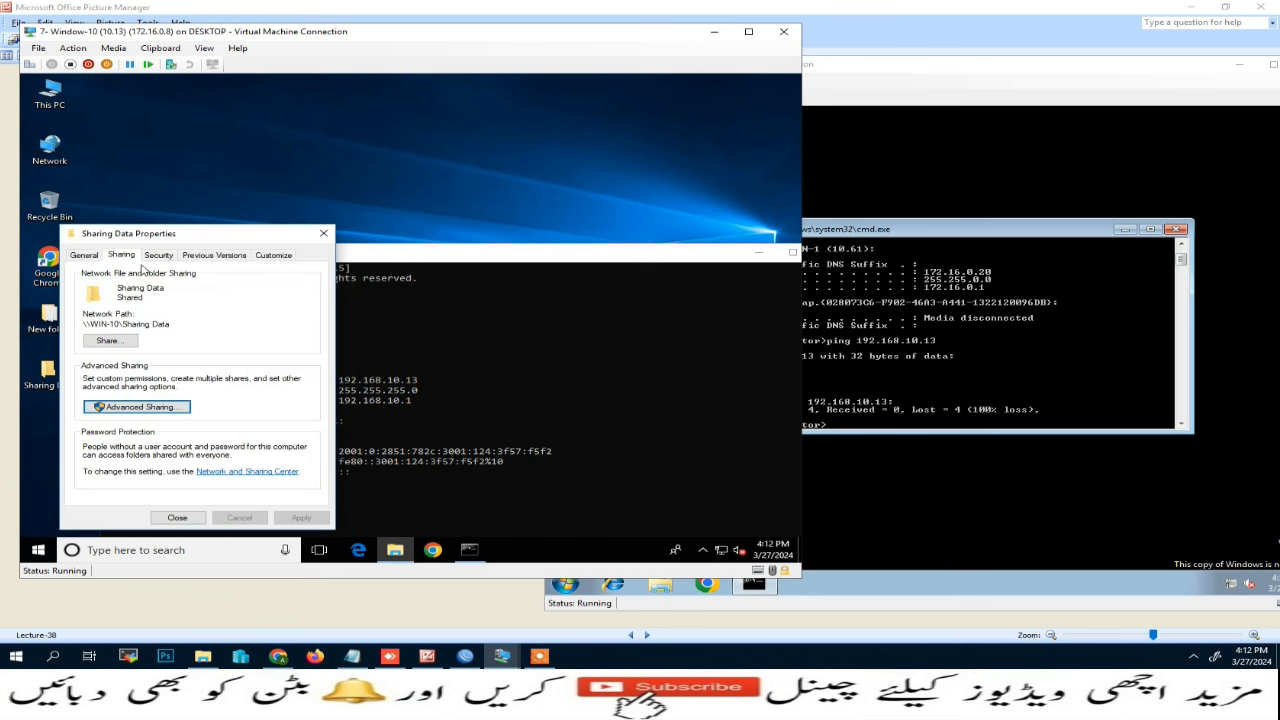
Step: Add Everyone to the Sharing Data folder's security permissions, confirm the permissions and close the folder properties
left_click(160, 256)
left_click(284, 362)
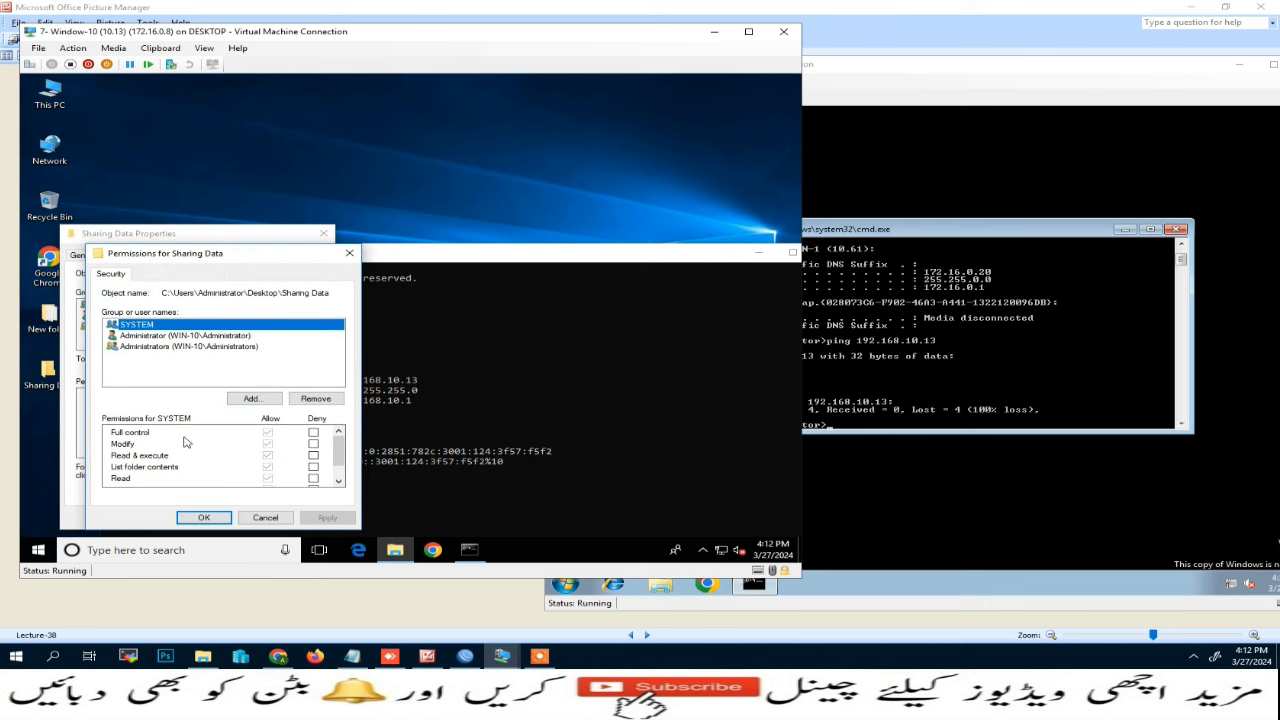
left_click(252, 399)
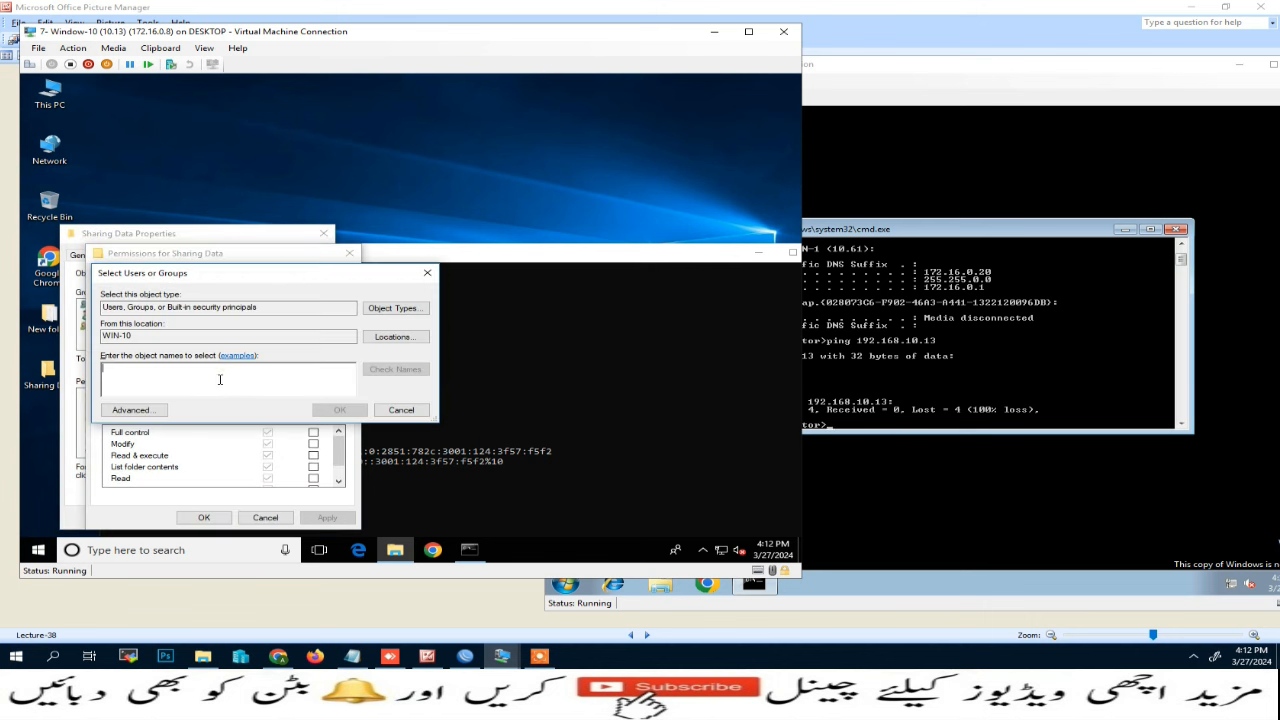
type("everyone")
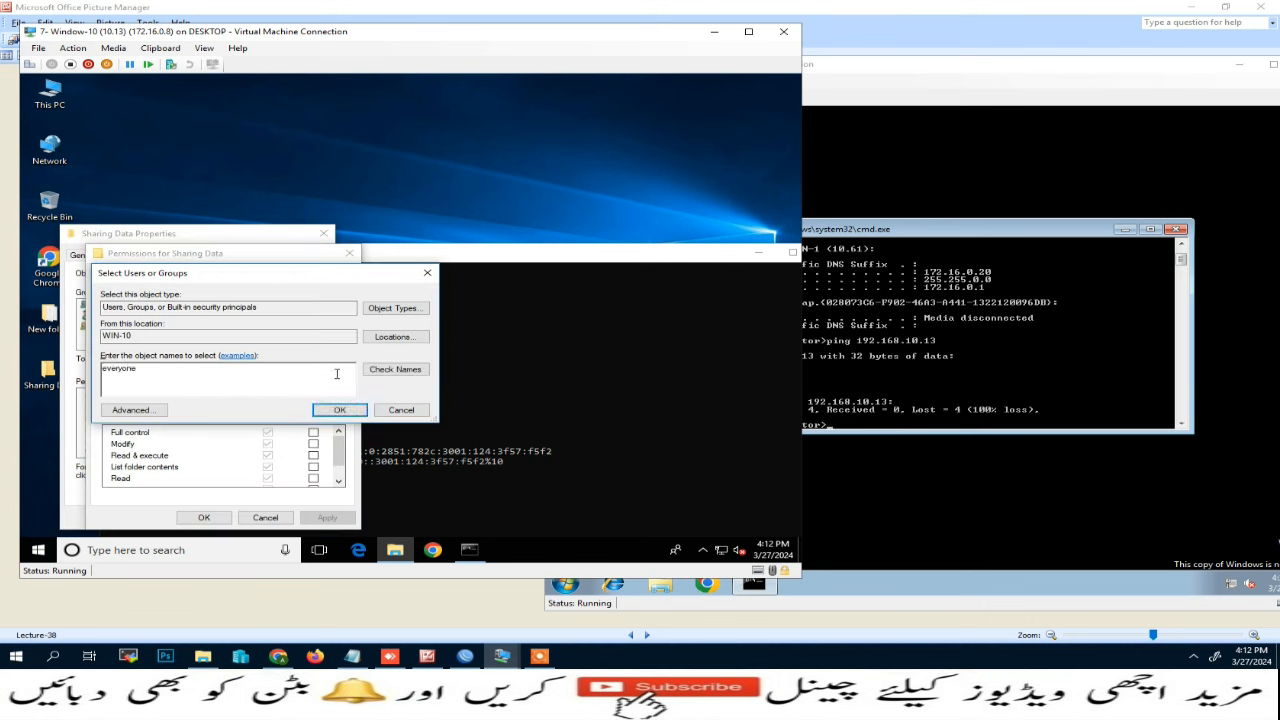
left_click(397, 374)
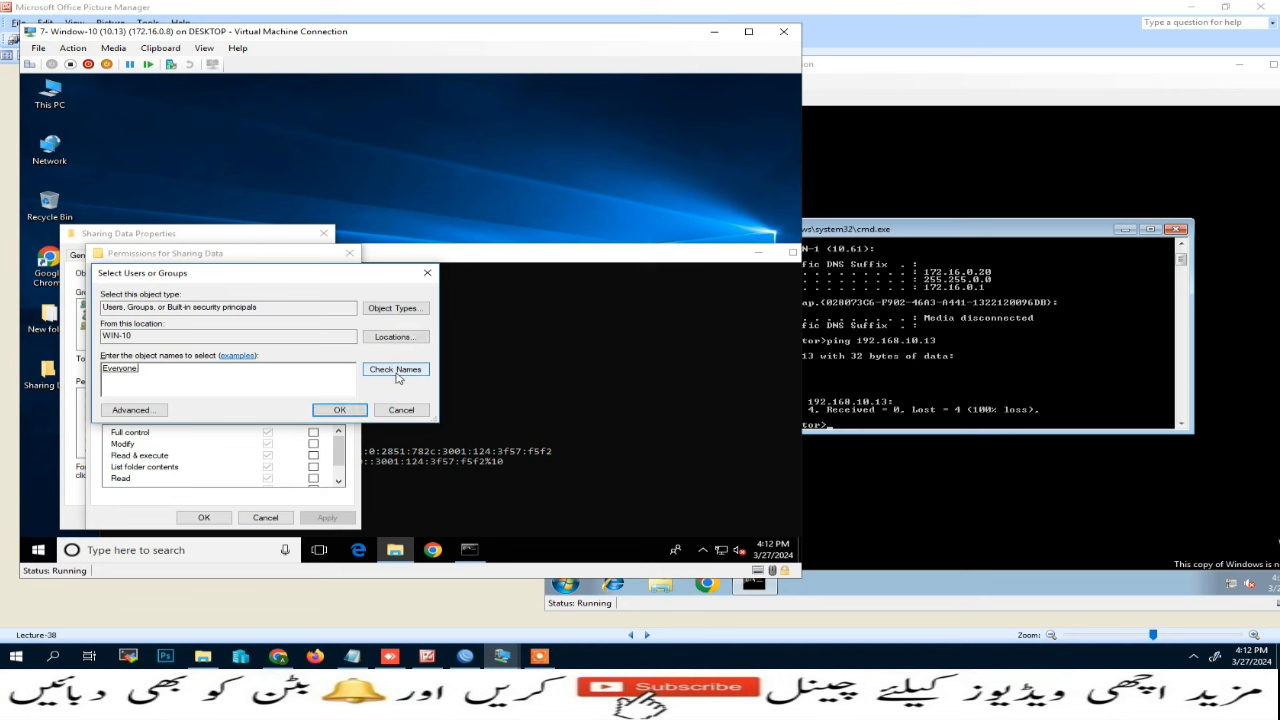
left_click(337, 411)
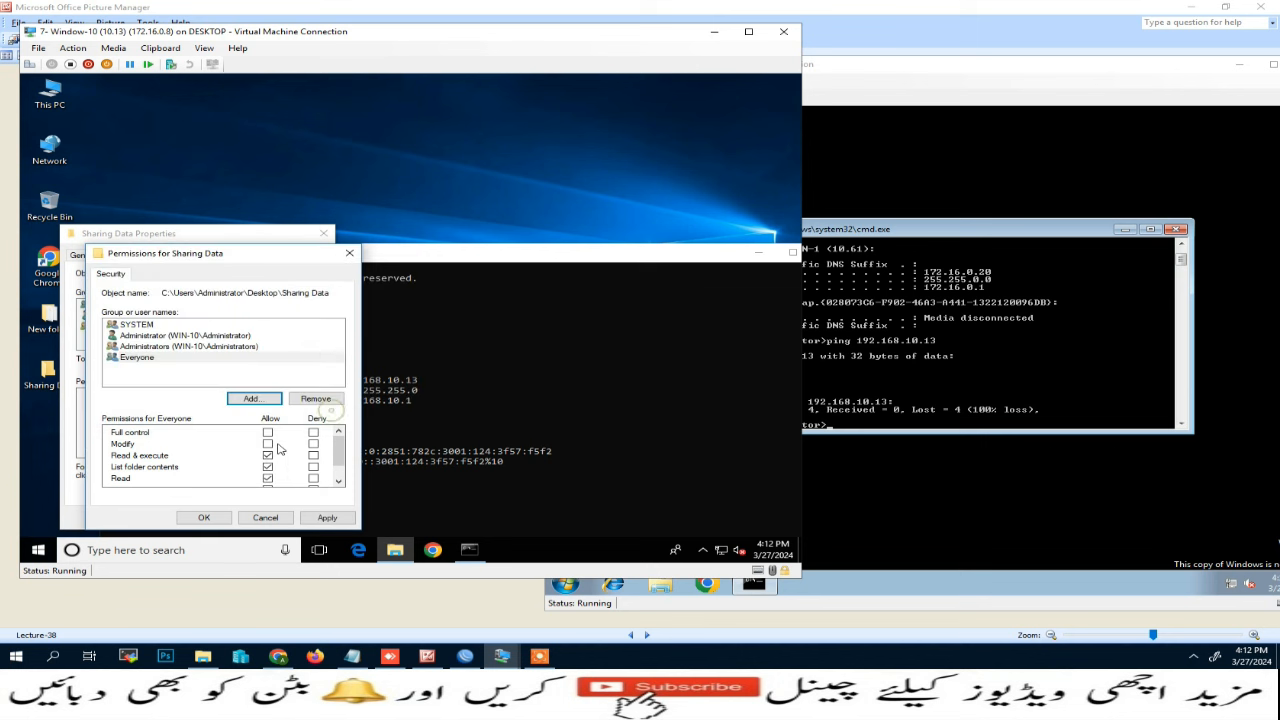
left_click(204, 517)
left_click(180, 516)
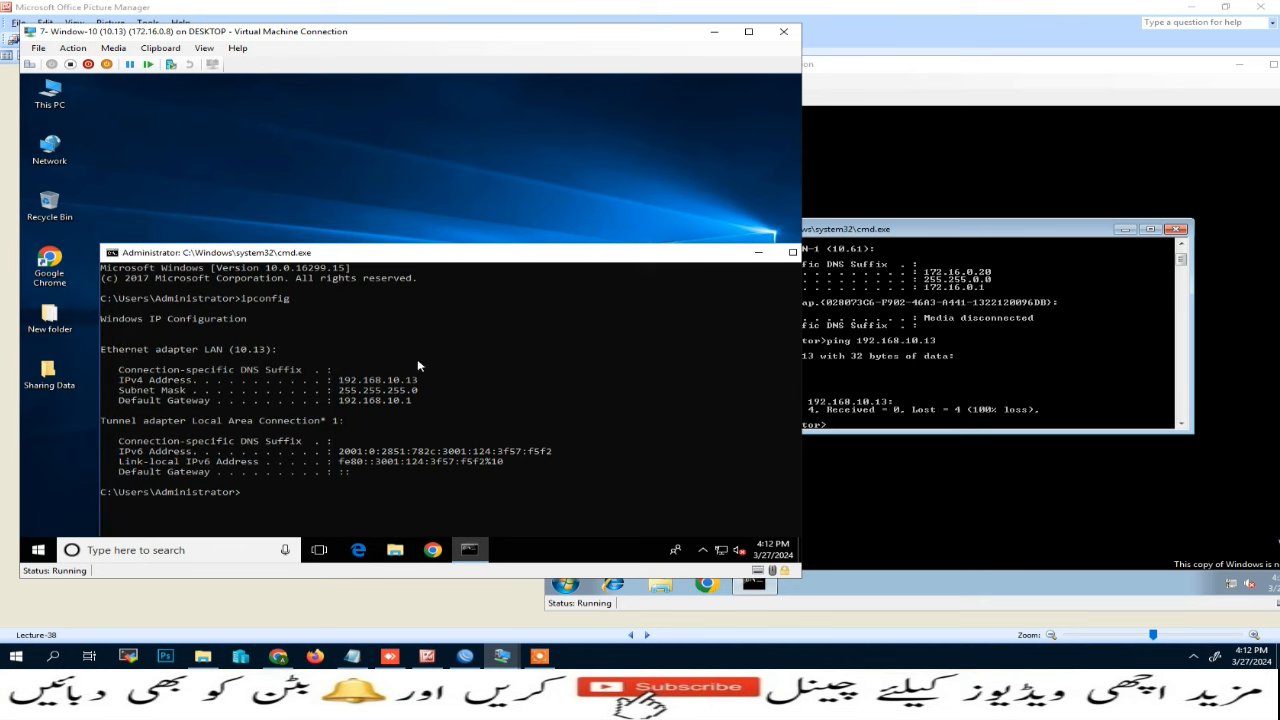
Step: Reposition the Windows 10 Command Prompt, switch to WinBox and open the firewall's address lists
left_click_drag(457, 257, 407, 192)
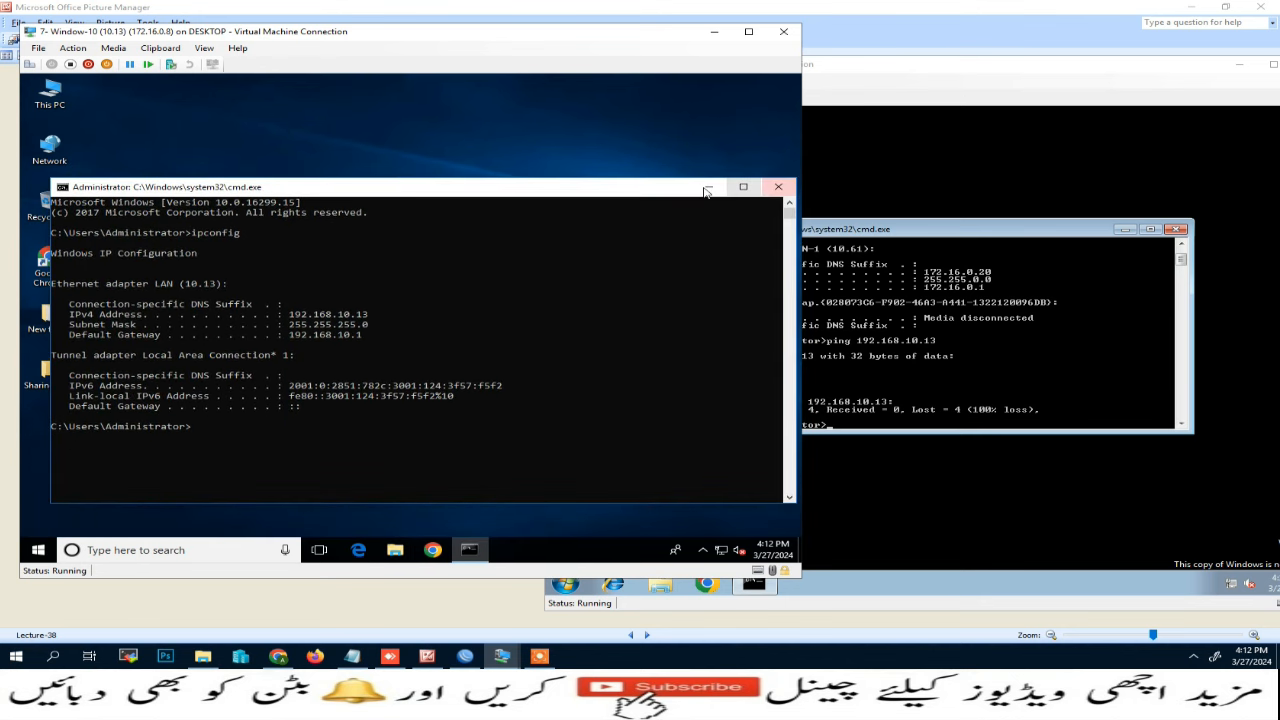
left_click(894, 36)
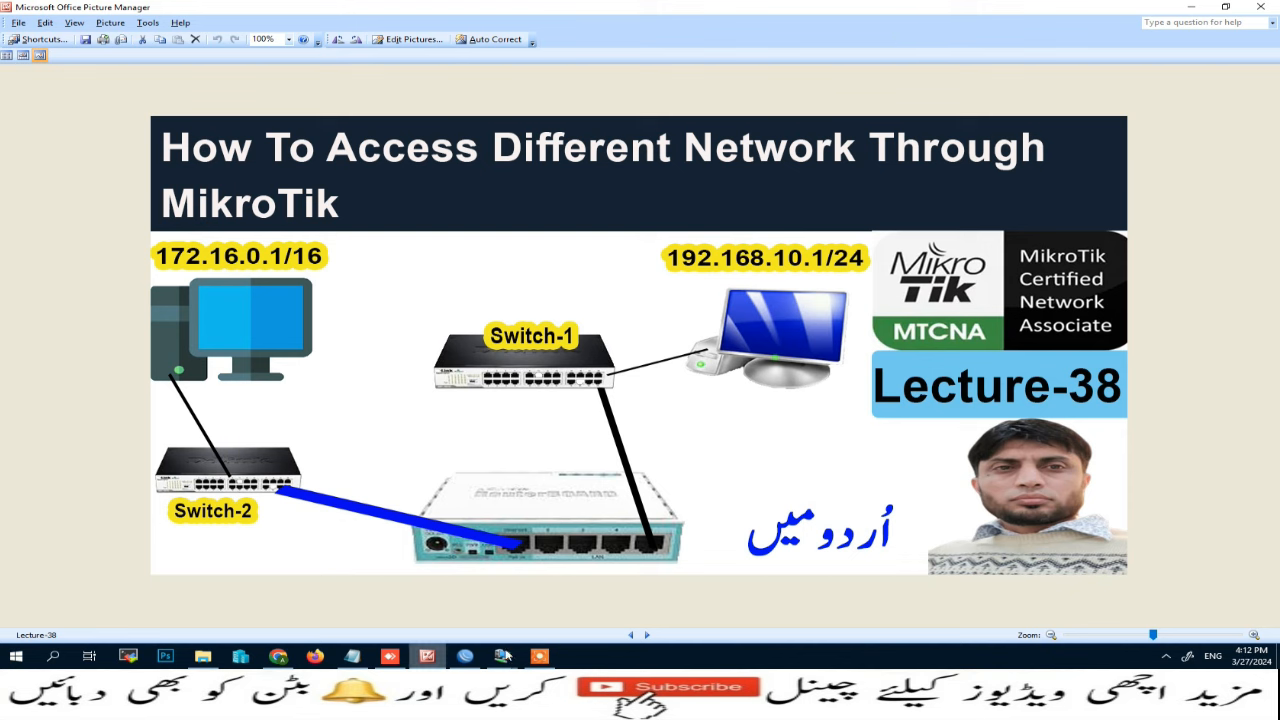
left_click(465, 656)
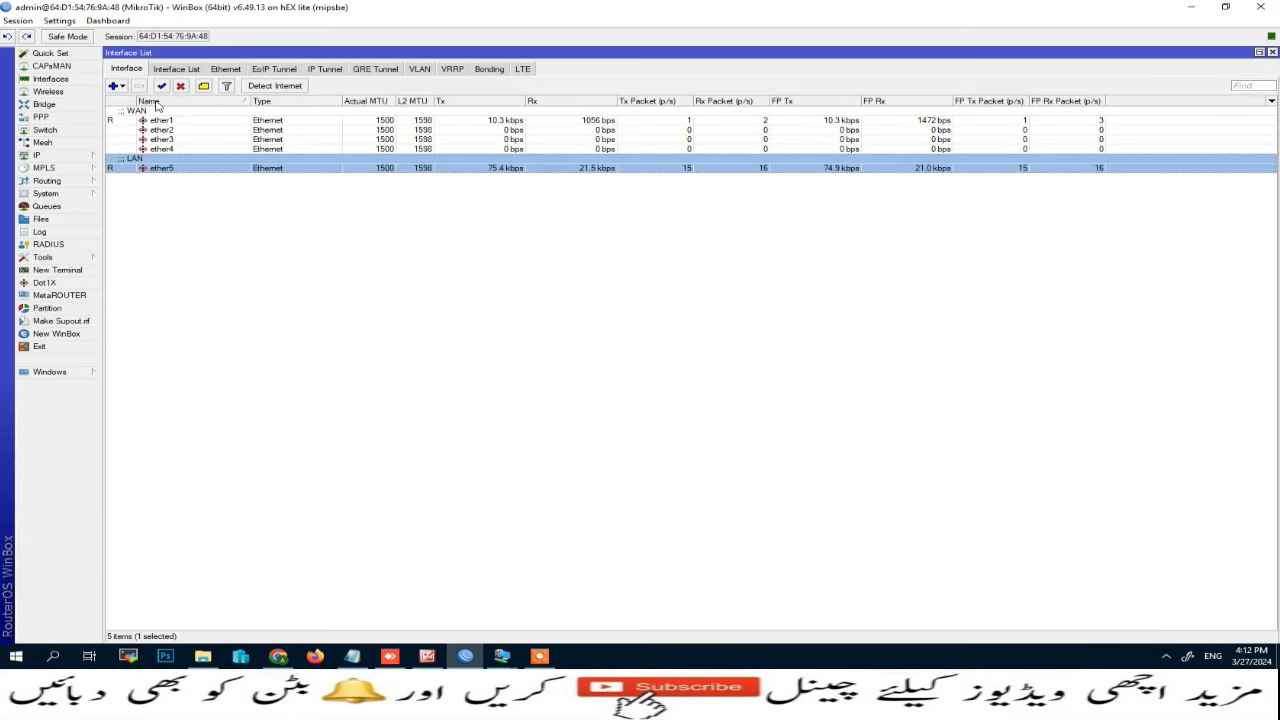
left_click(57, 161)
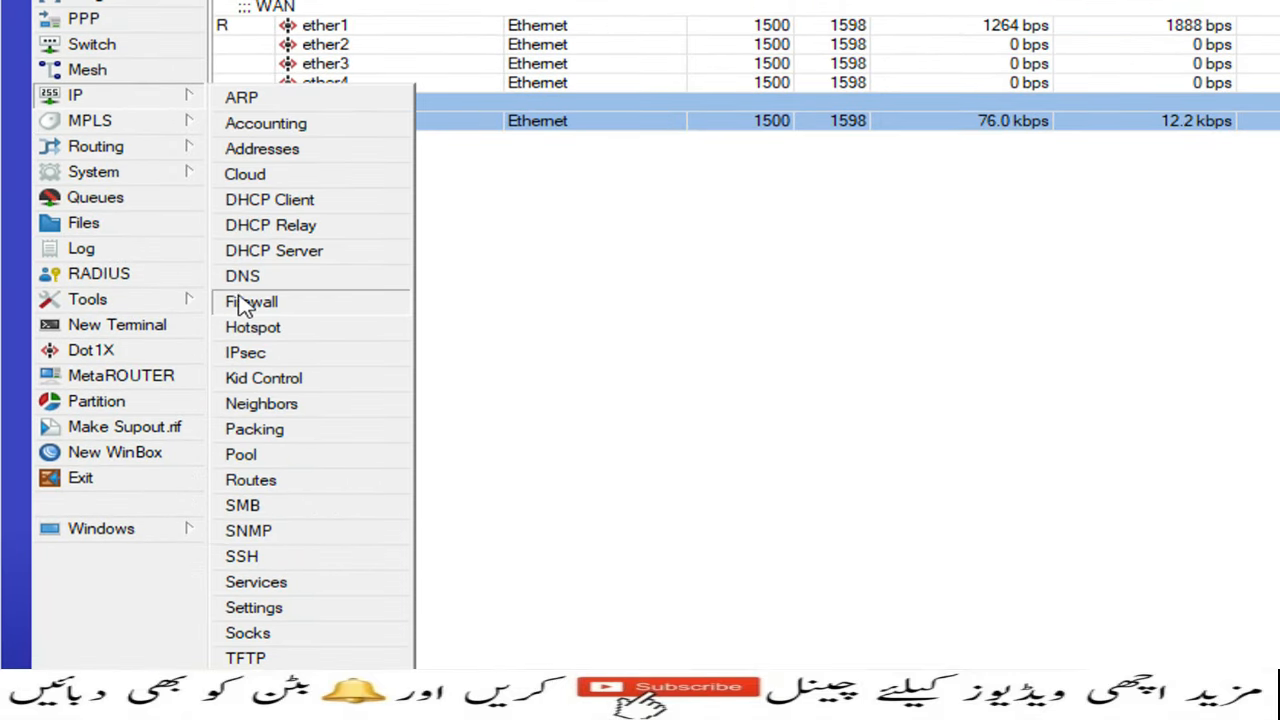
left_click(248, 302)
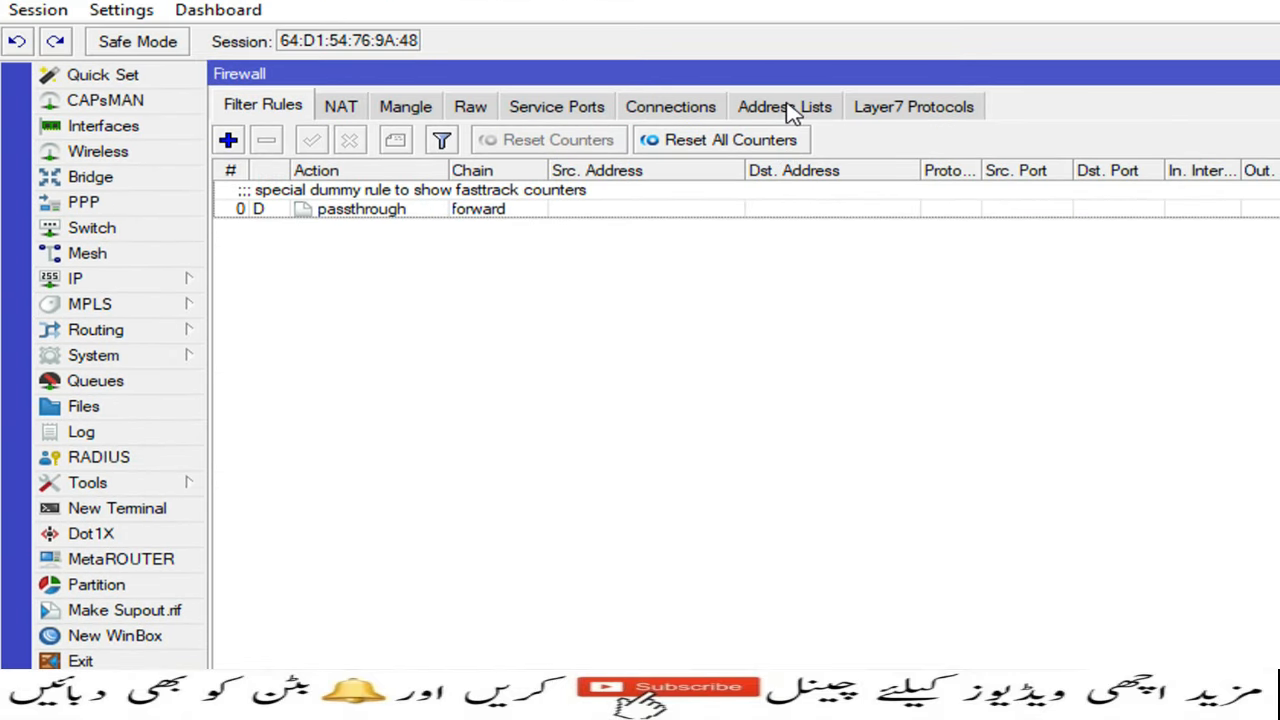
left_click(790, 108)
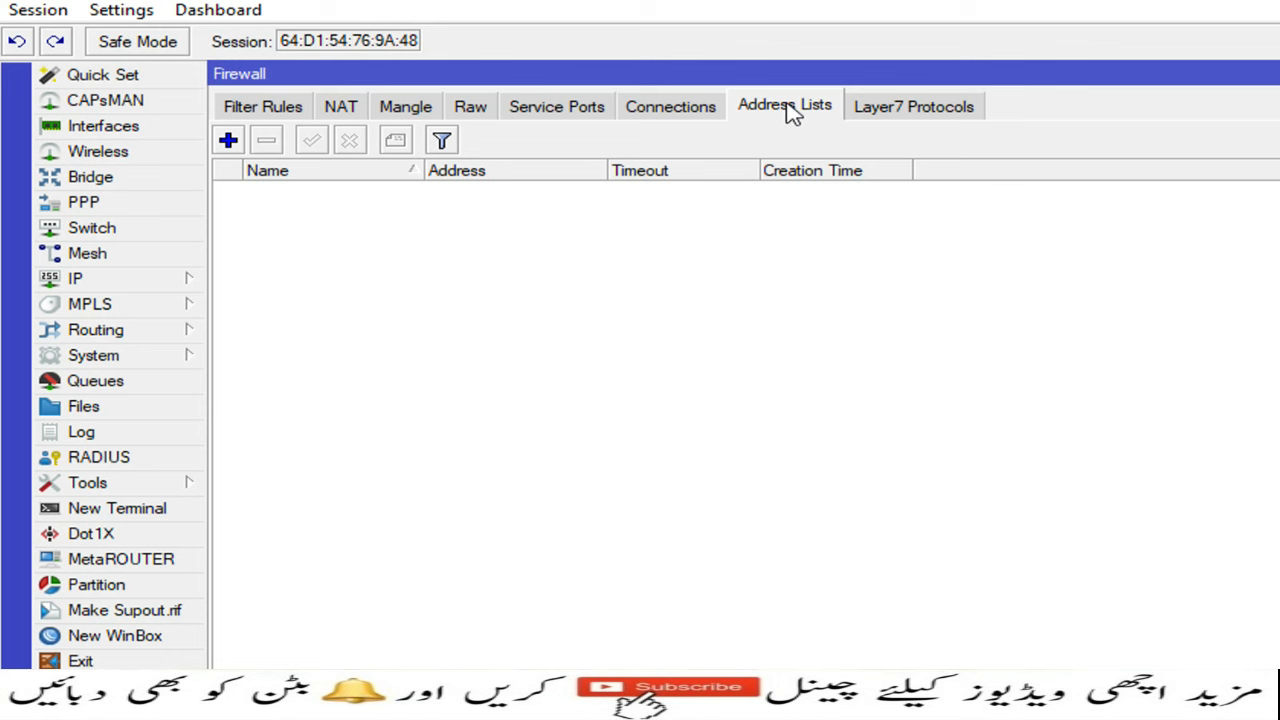
Step: Examine the router's ether1 and ether5 interfaces and the IP address assigned to each
left_click(140, 127)
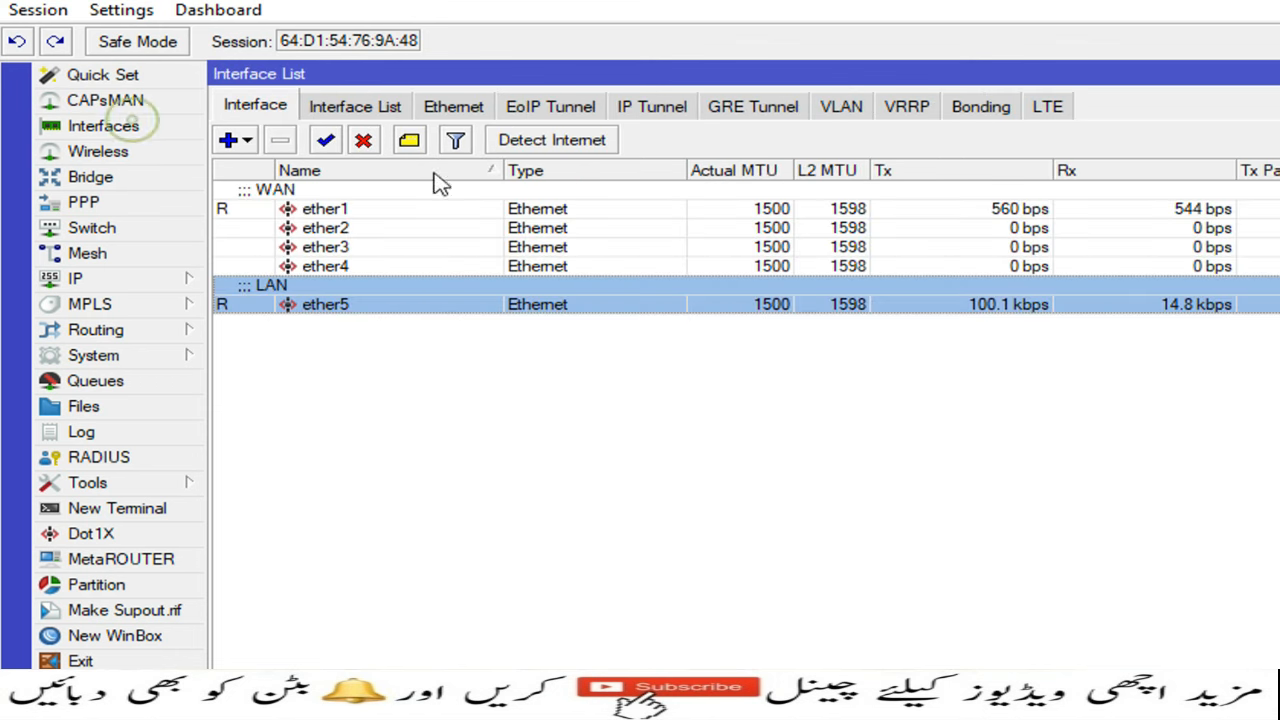
left_click(362, 210)
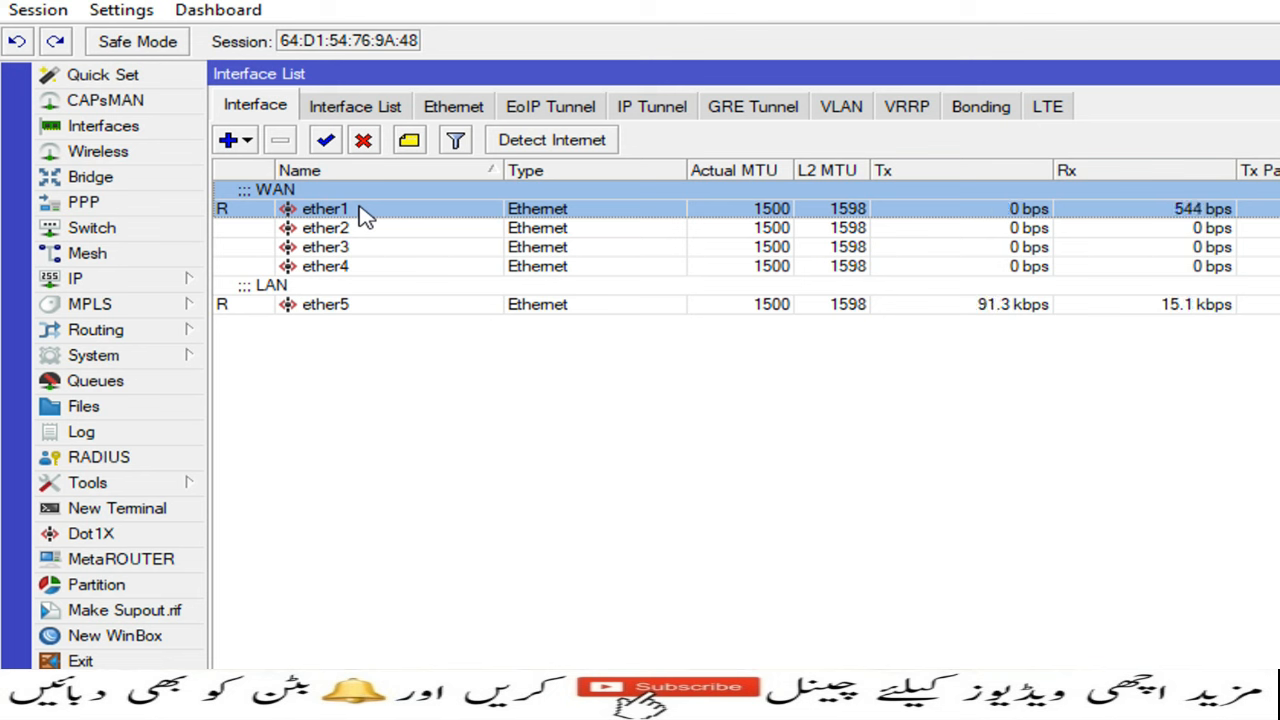
left_click(329, 300)
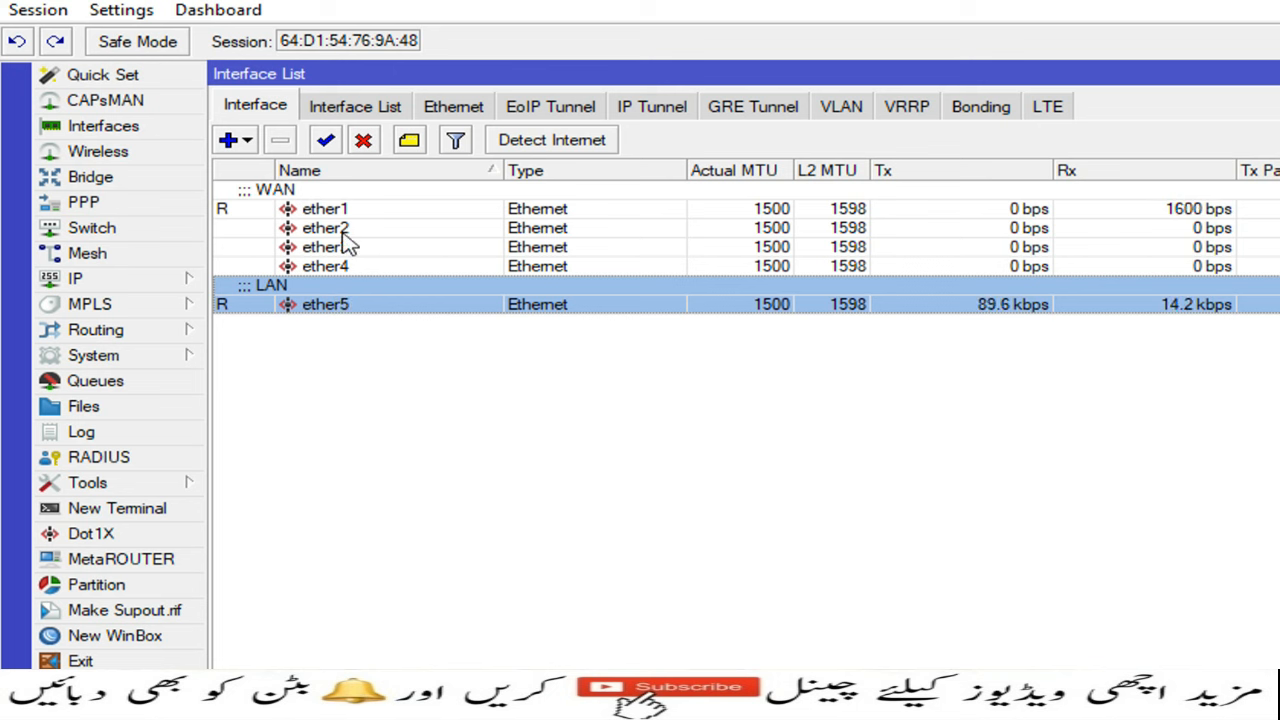
left_click(127, 281)
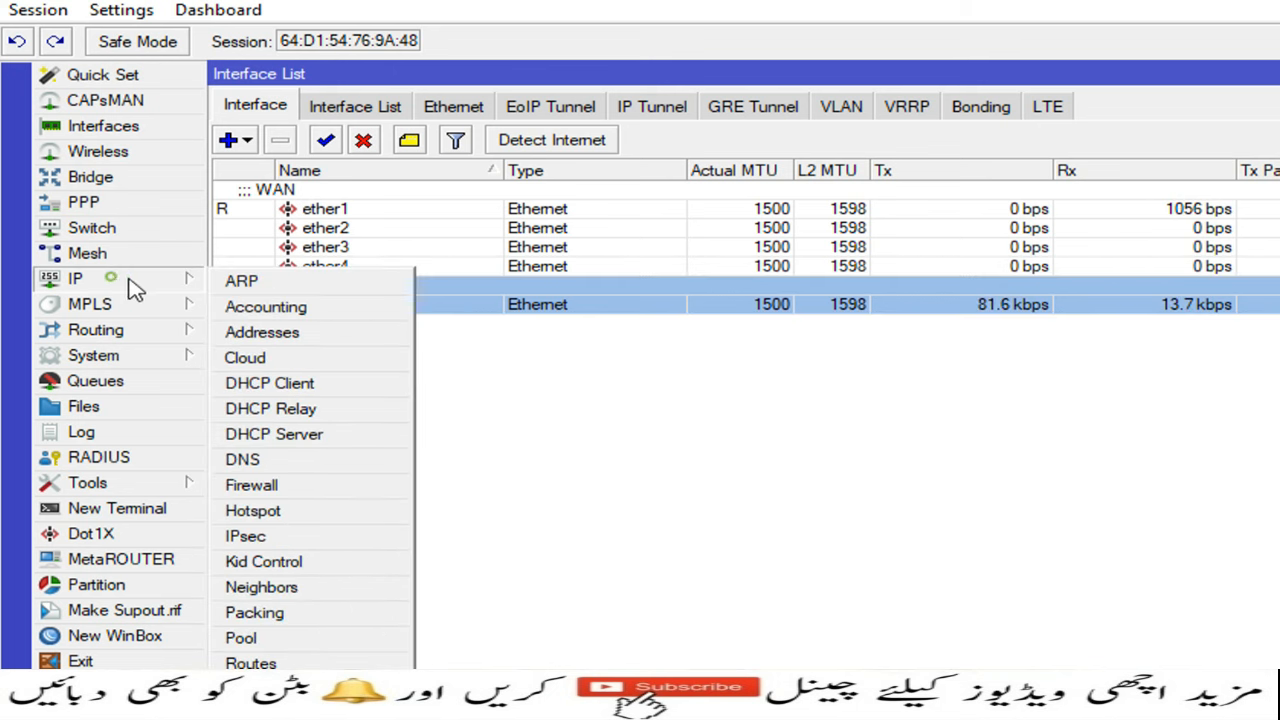
left_click(262, 333)
left_click(345, 188)
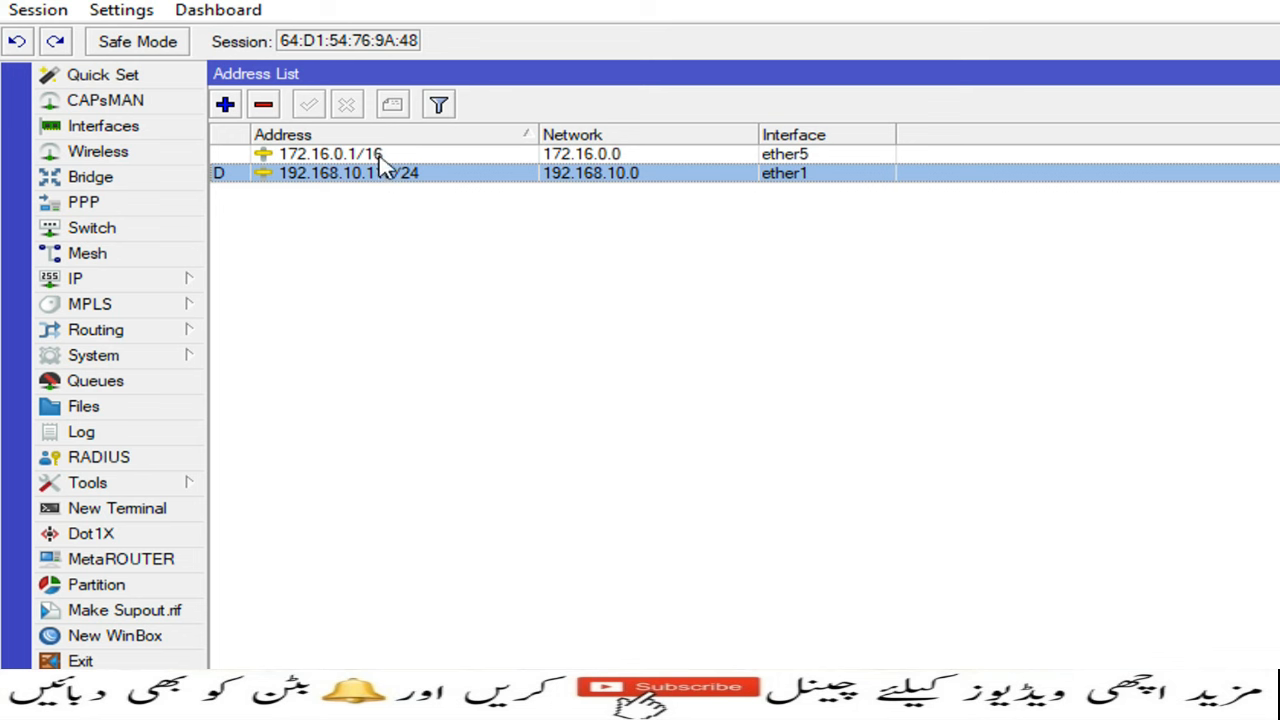
left_click(380, 157)
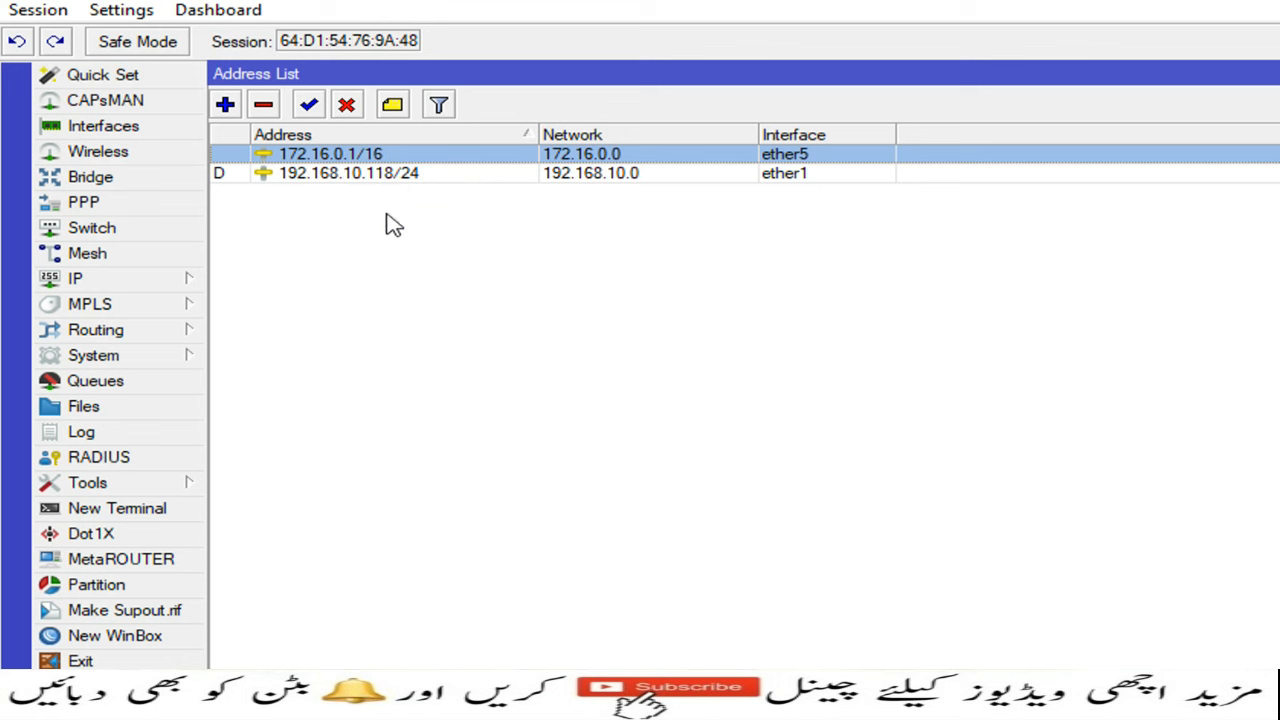
Step: Start a new firewall address list entry named Allowed_Sharing with the address 172.16.0.20
left_click(110, 281)
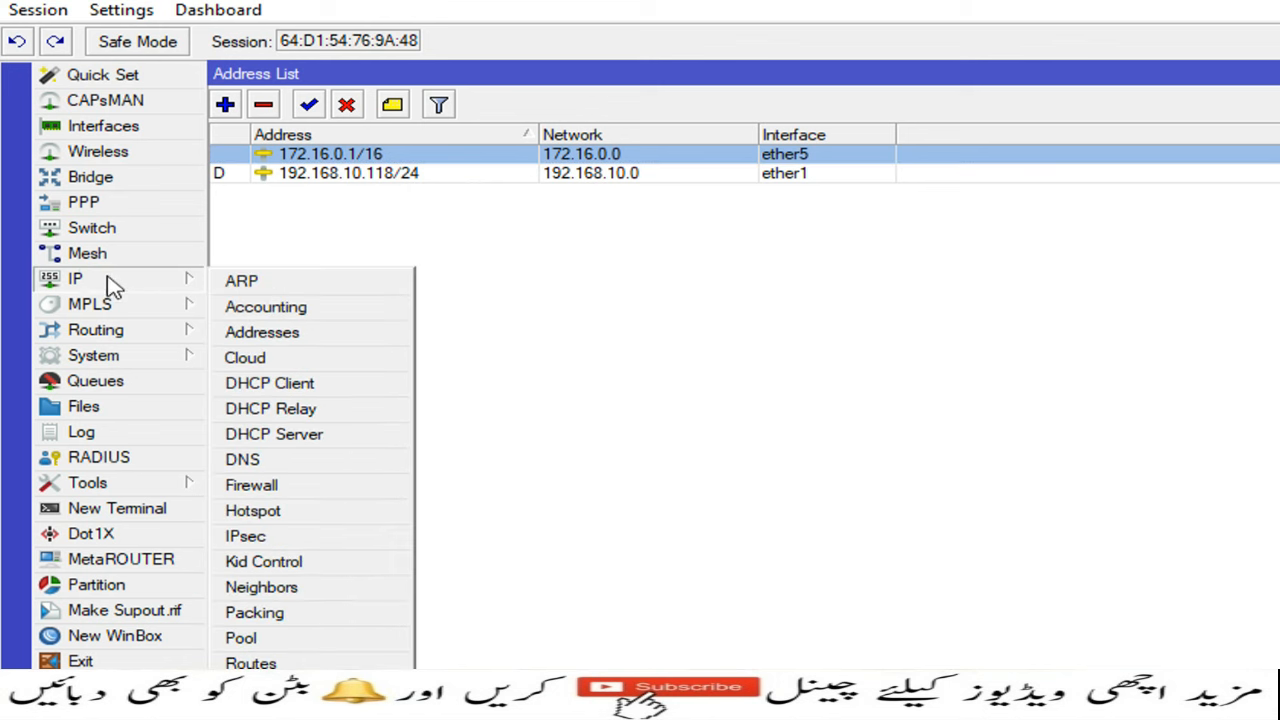
left_click(295, 487)
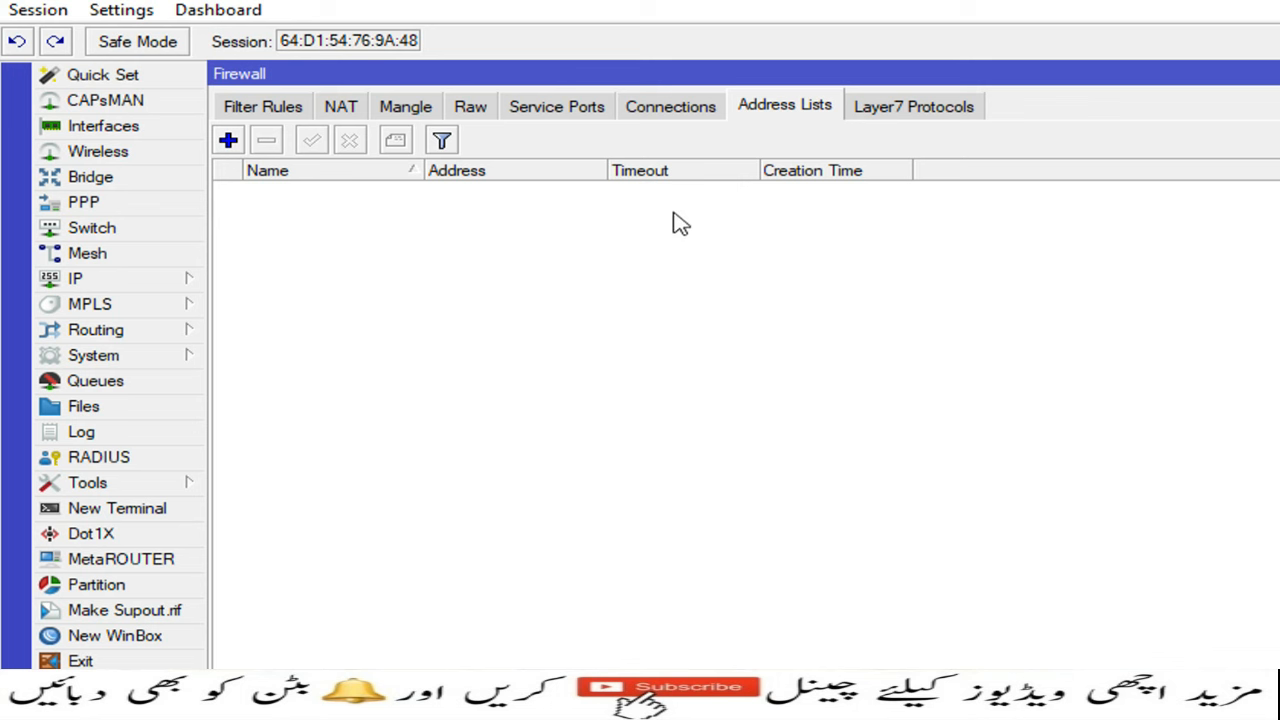
left_click(228, 140)
left_click_drag(1090, 535, 431, 271)
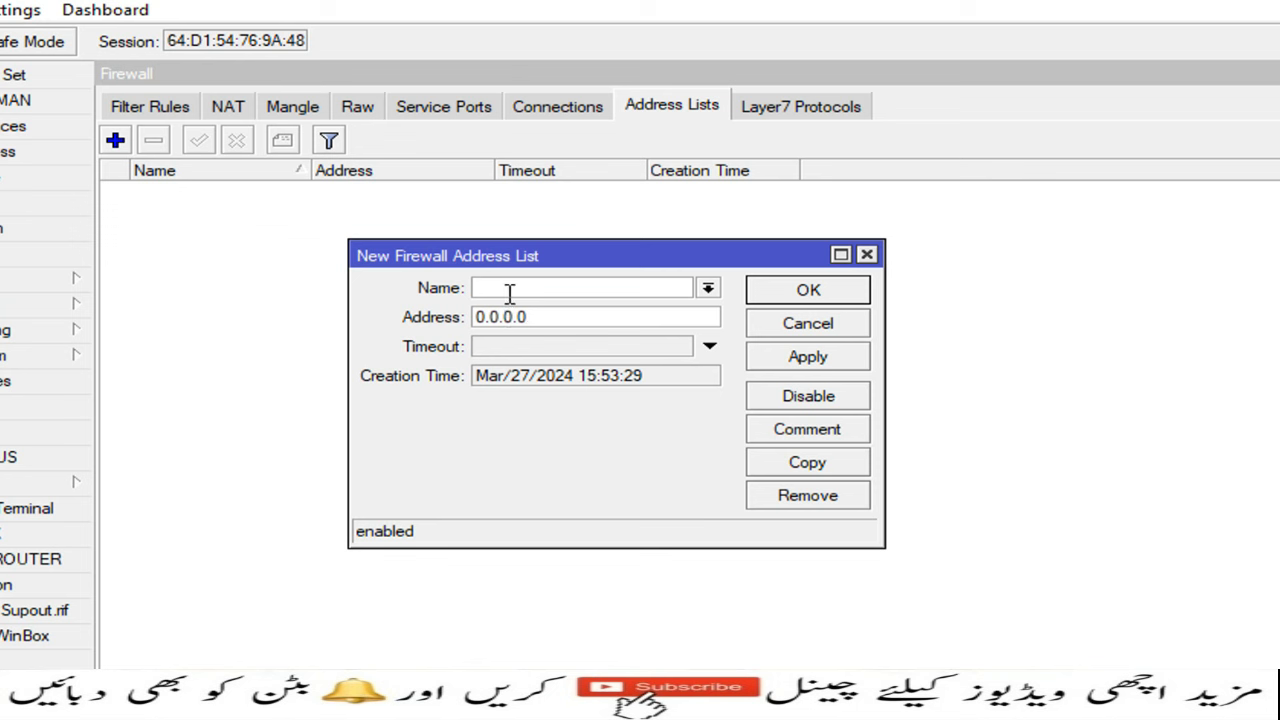
type("Allowed_Sharing")
left_click(590, 320)
type("172.16")
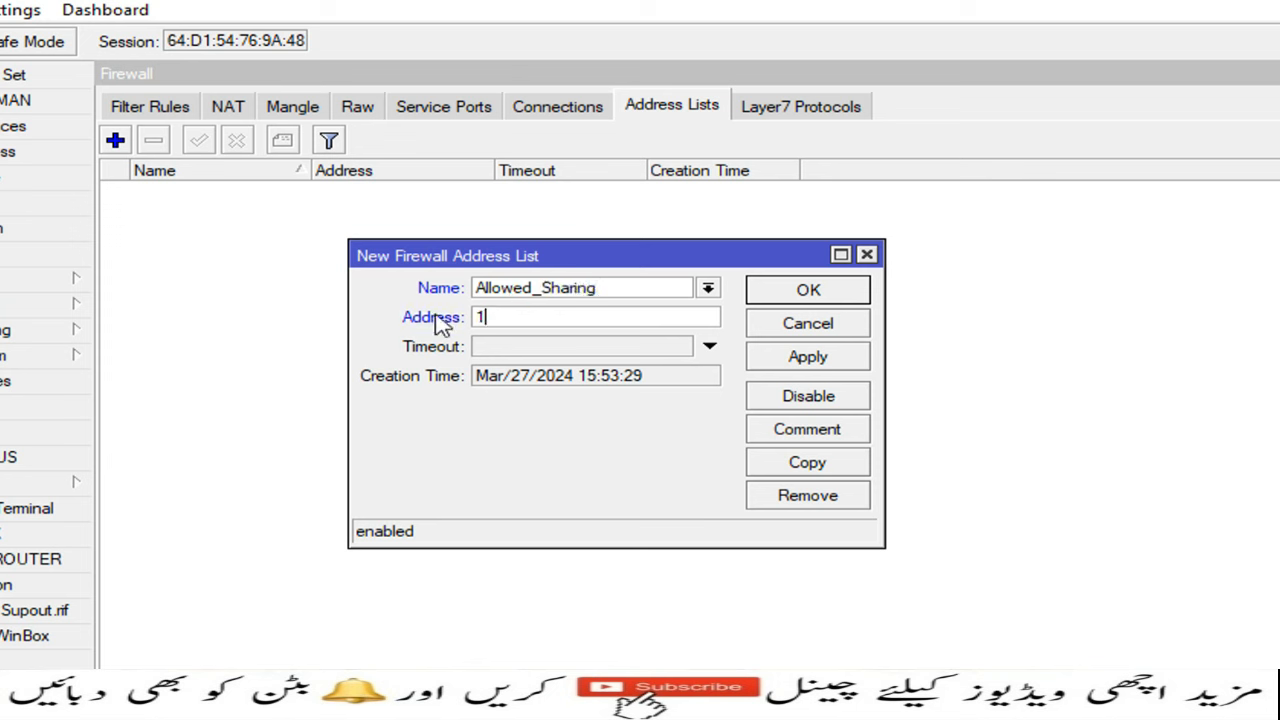
type(".0.20")
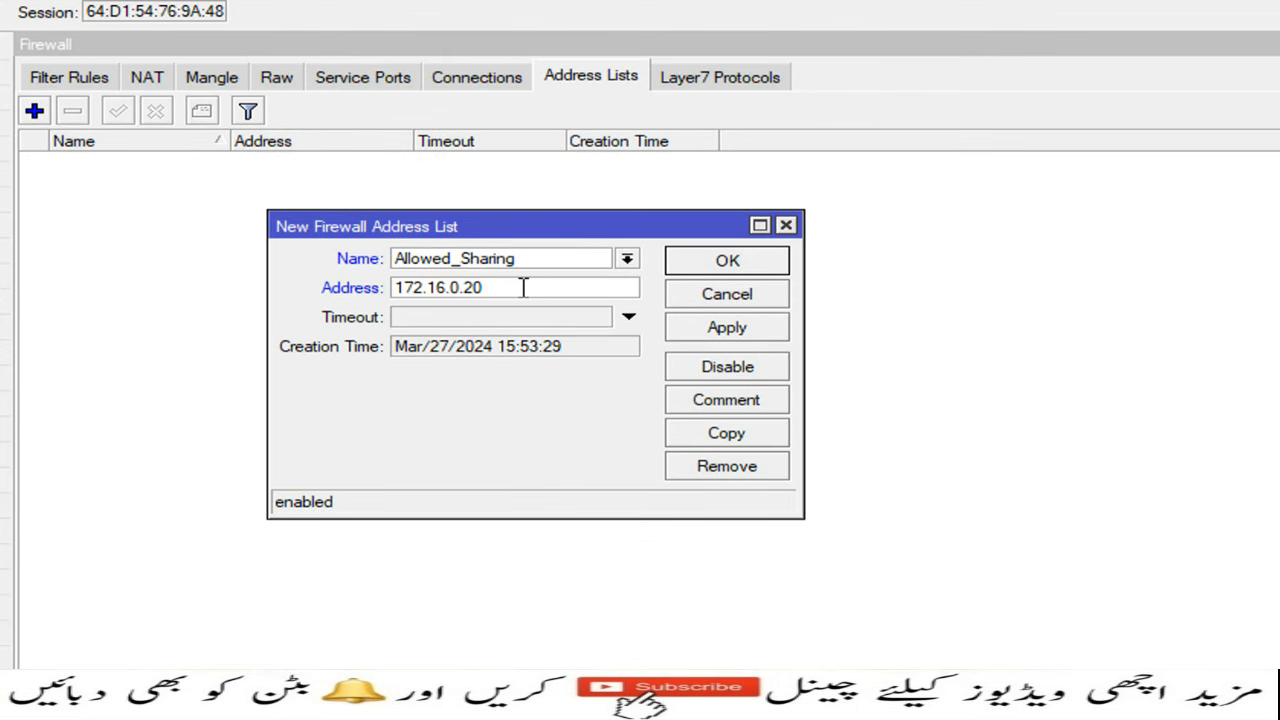
type("172.16.0.50")
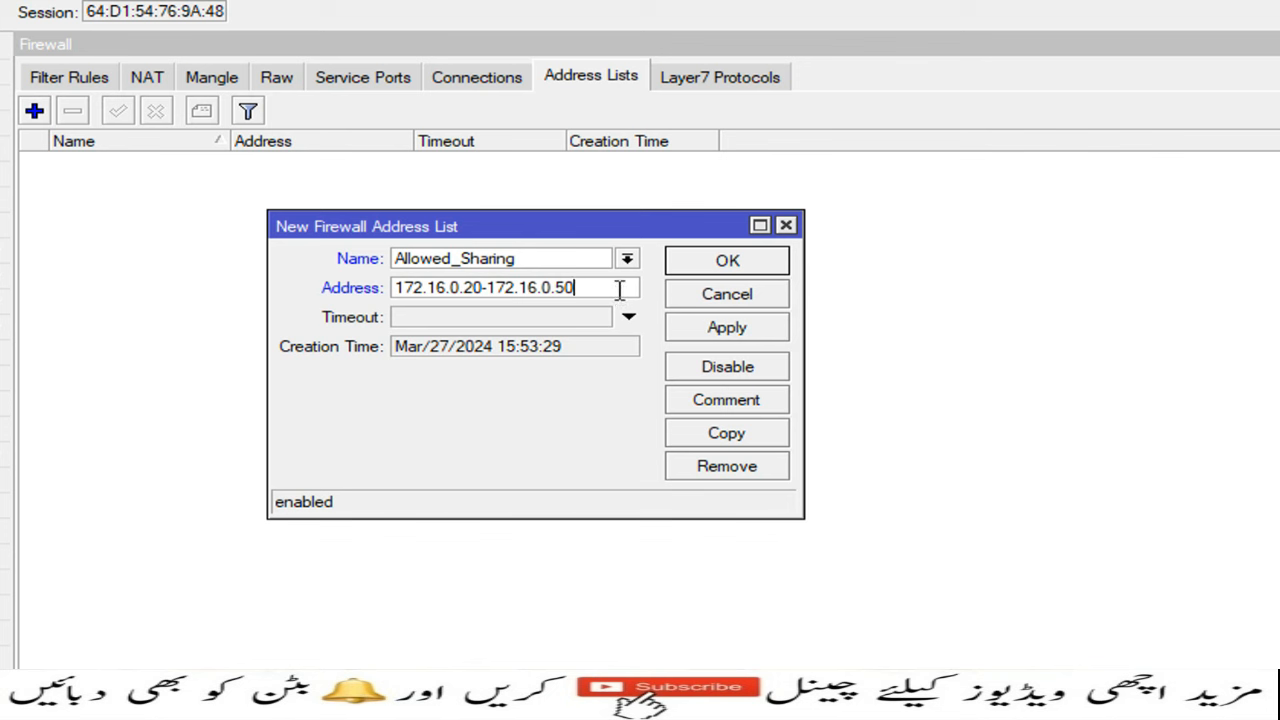
key("BackSpace")
key("BackSpace")
key("BackSpace")
key("BackSpace")
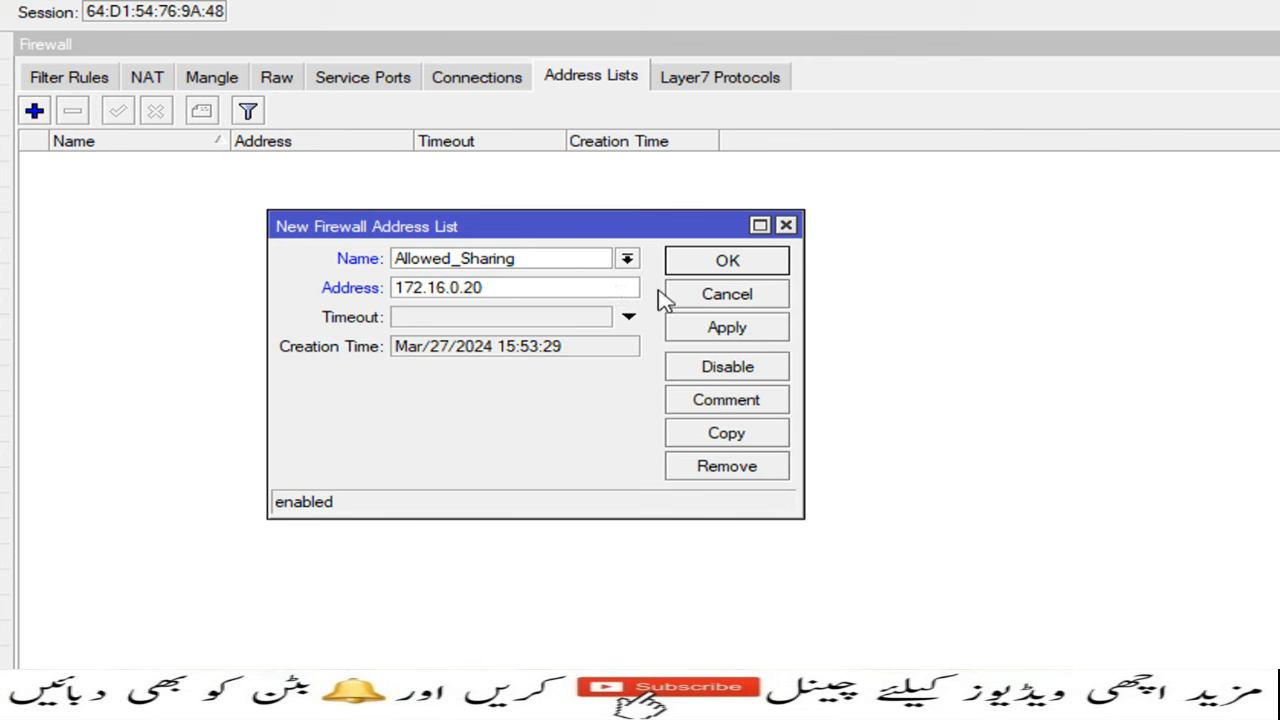
Step: Apply the Allowed_Sharing address list entry and close its dialog
left_click(703, 326)
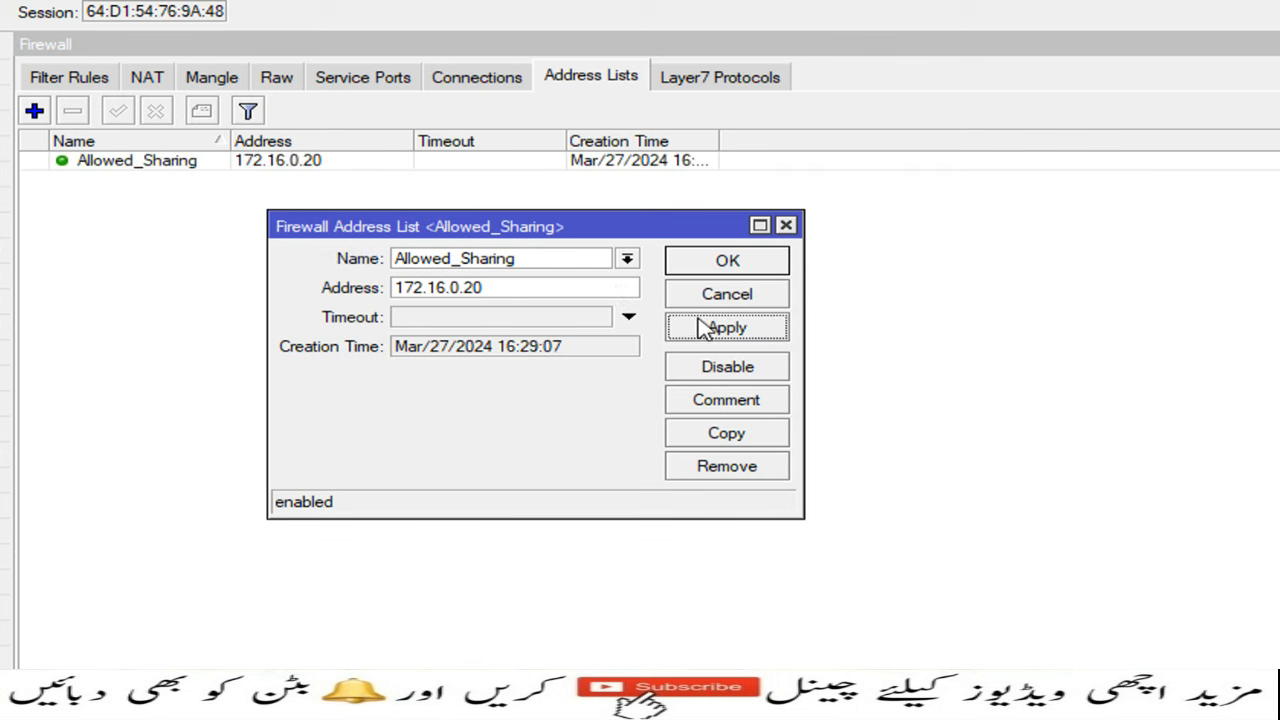
left_click(720, 262)
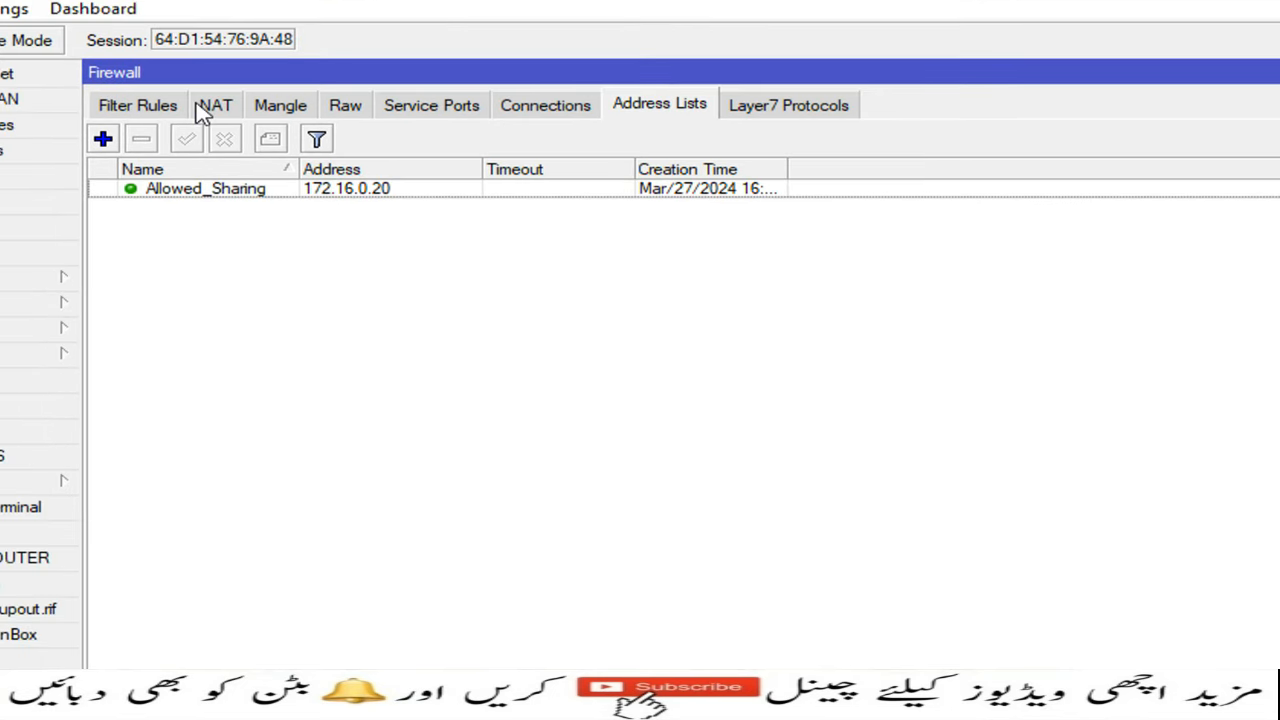
Step: Start a new firewall NAT rule in the srcnat chain with destination address 192.168.10.13
left_click(194, 110)
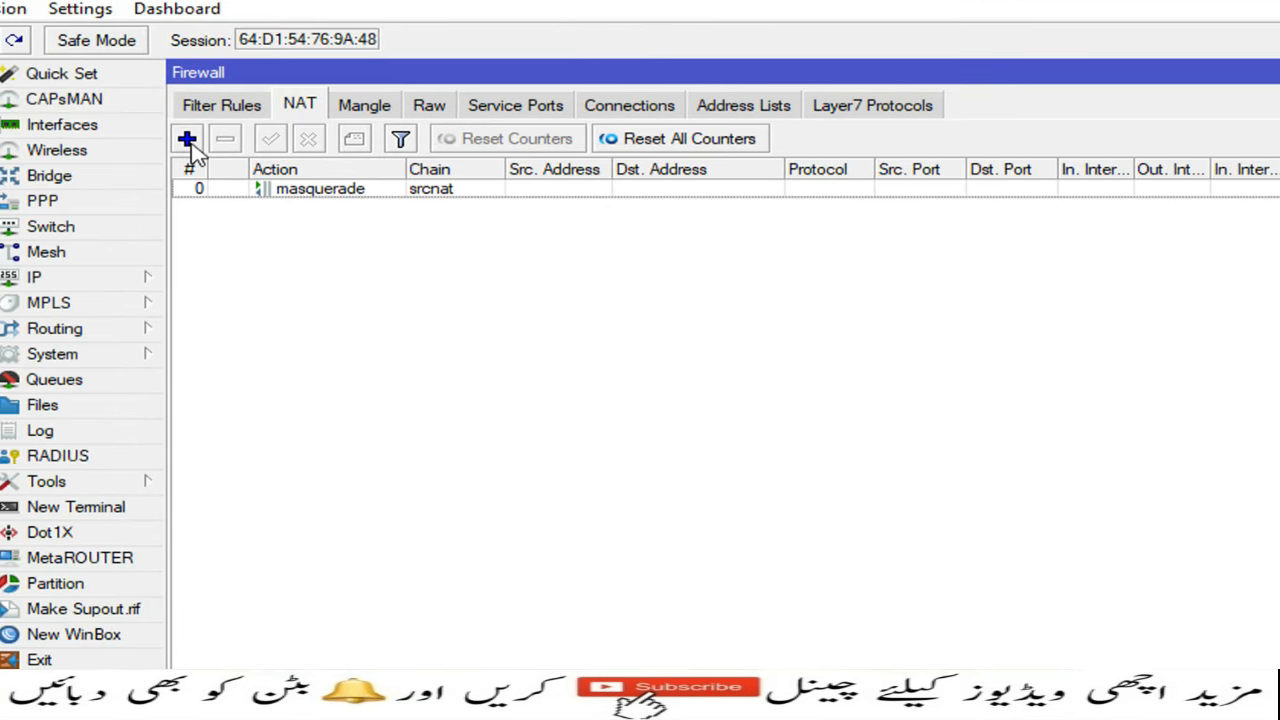
left_click(103, 138)
left_click(337, 117)
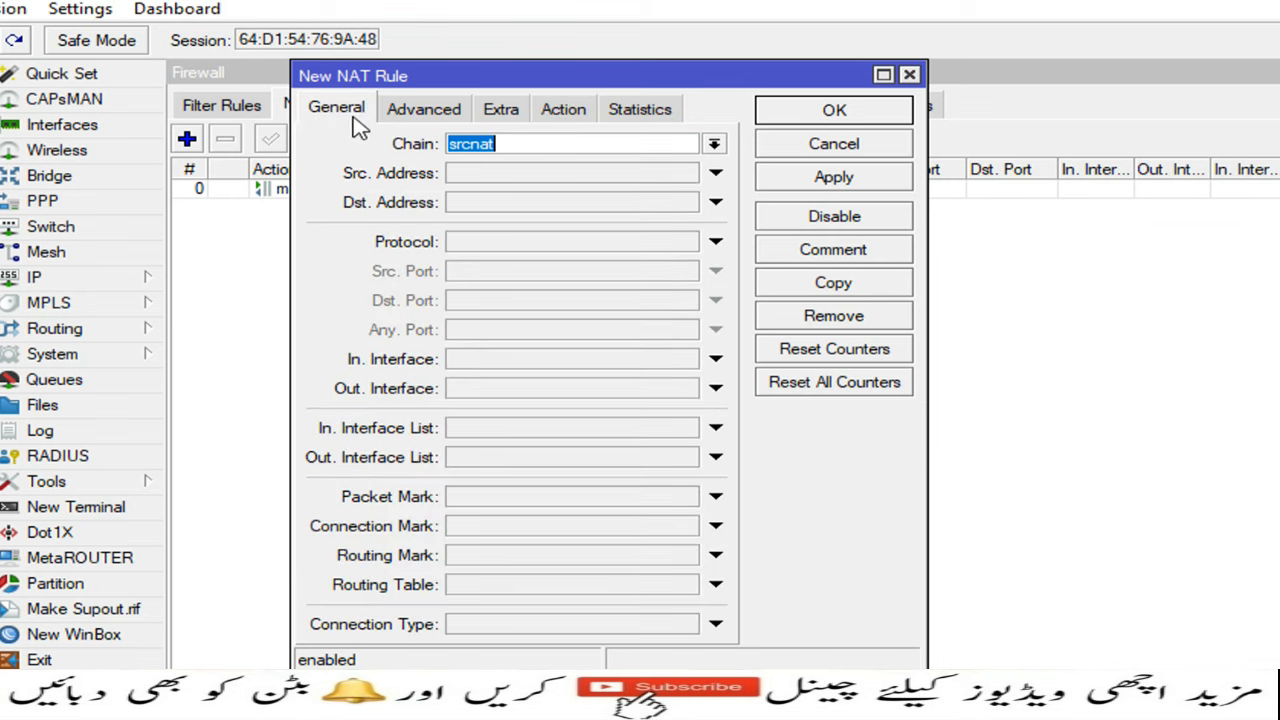
left_click(470, 202)
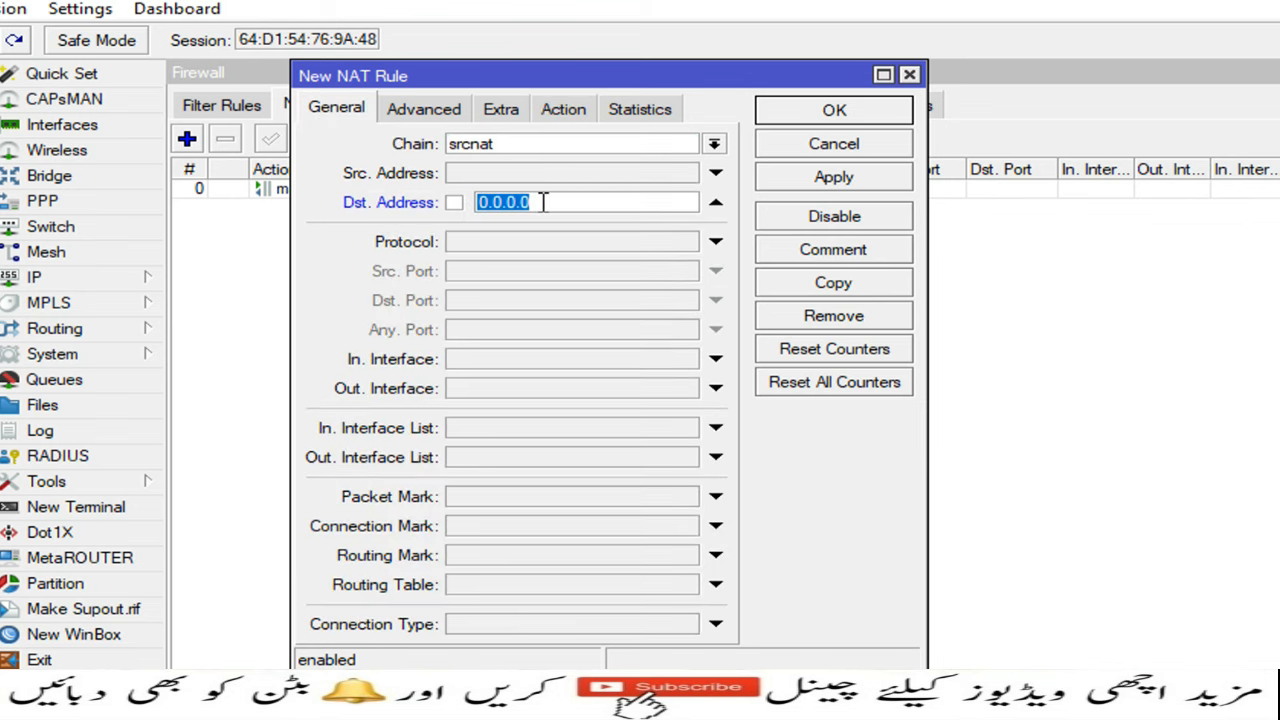
type("192.")
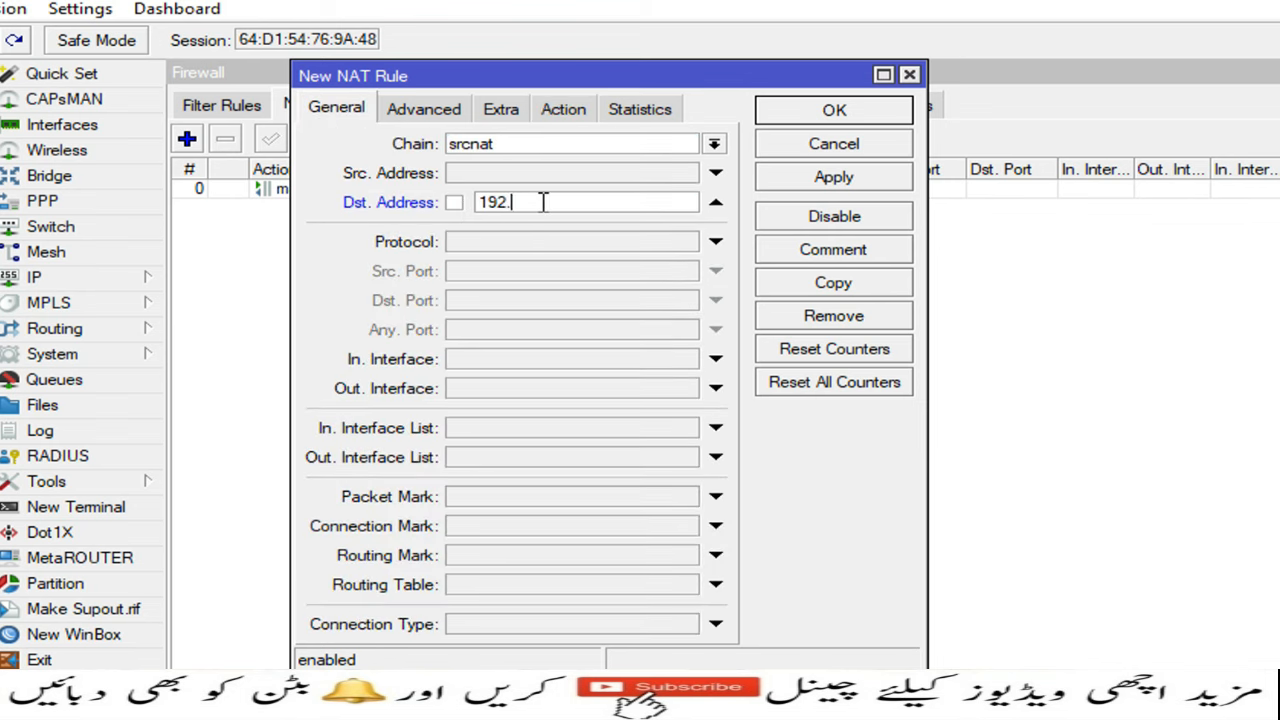
type("168.10.13")
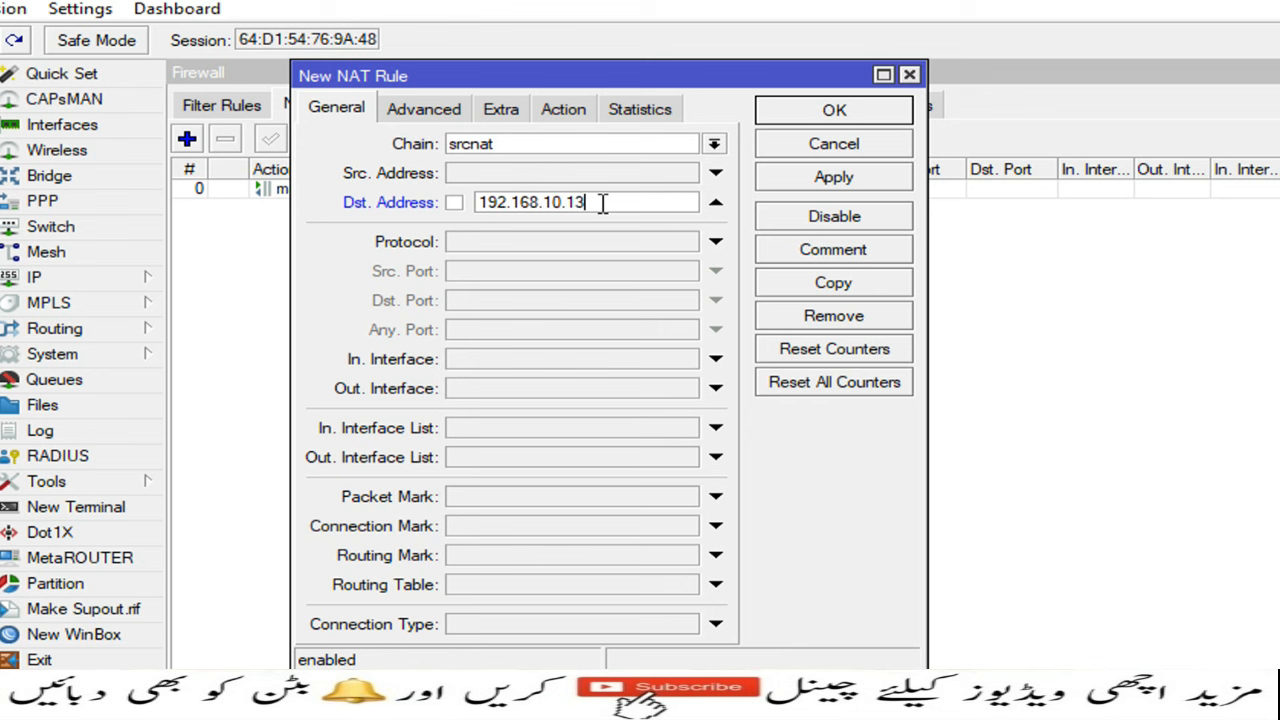
Step: Set the new NAT rule's action to masquerade, then apply and save the rule
left_click(564, 109)
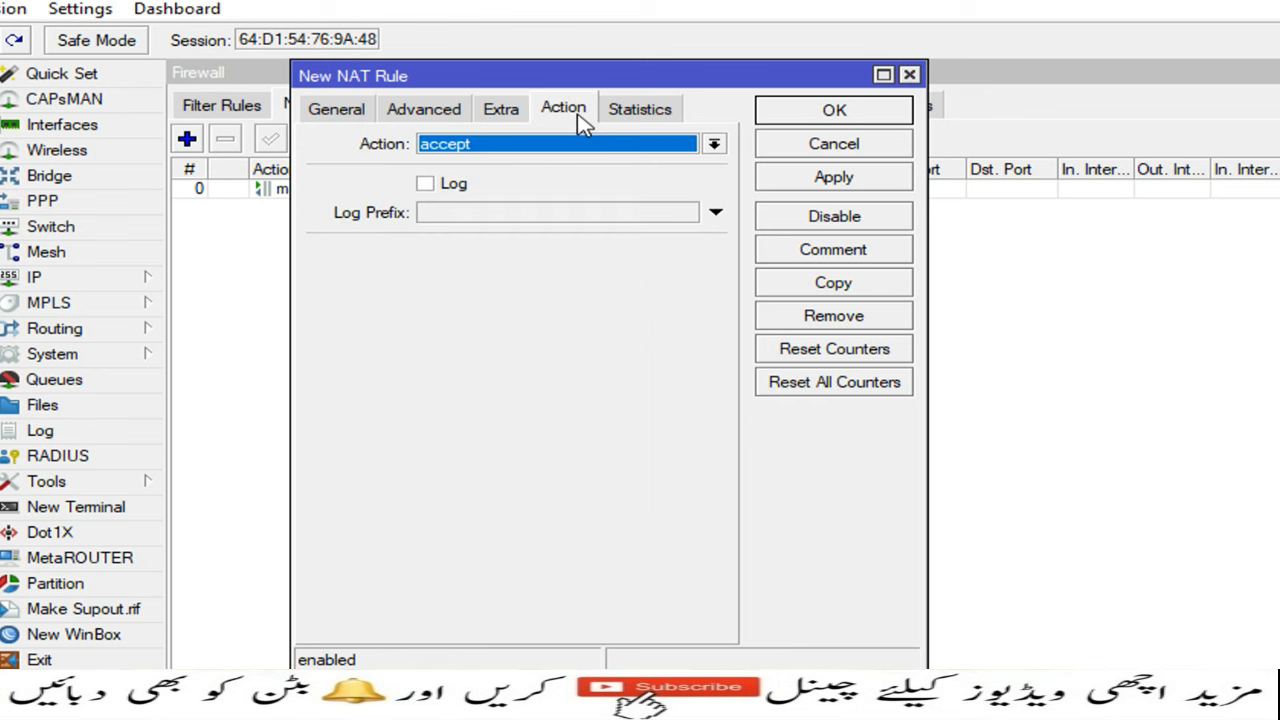
left_click(714, 145)
left_click(571, 264)
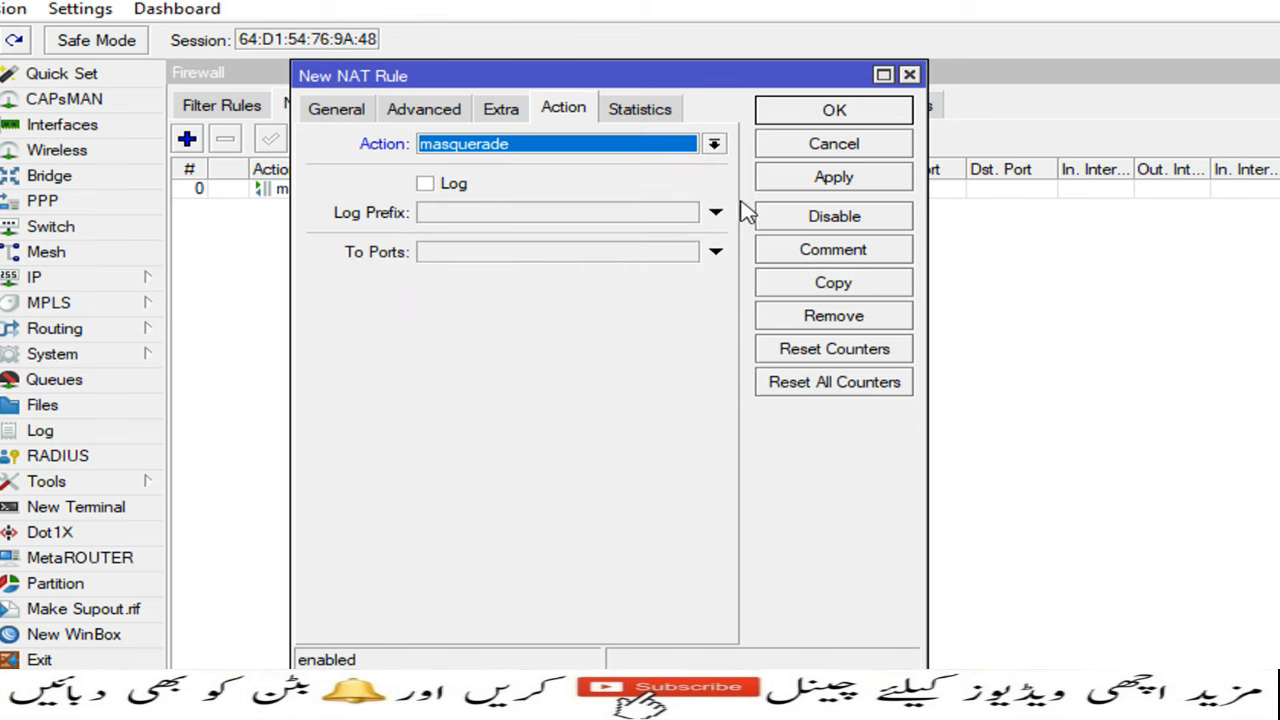
left_click(793, 187)
left_click(812, 114)
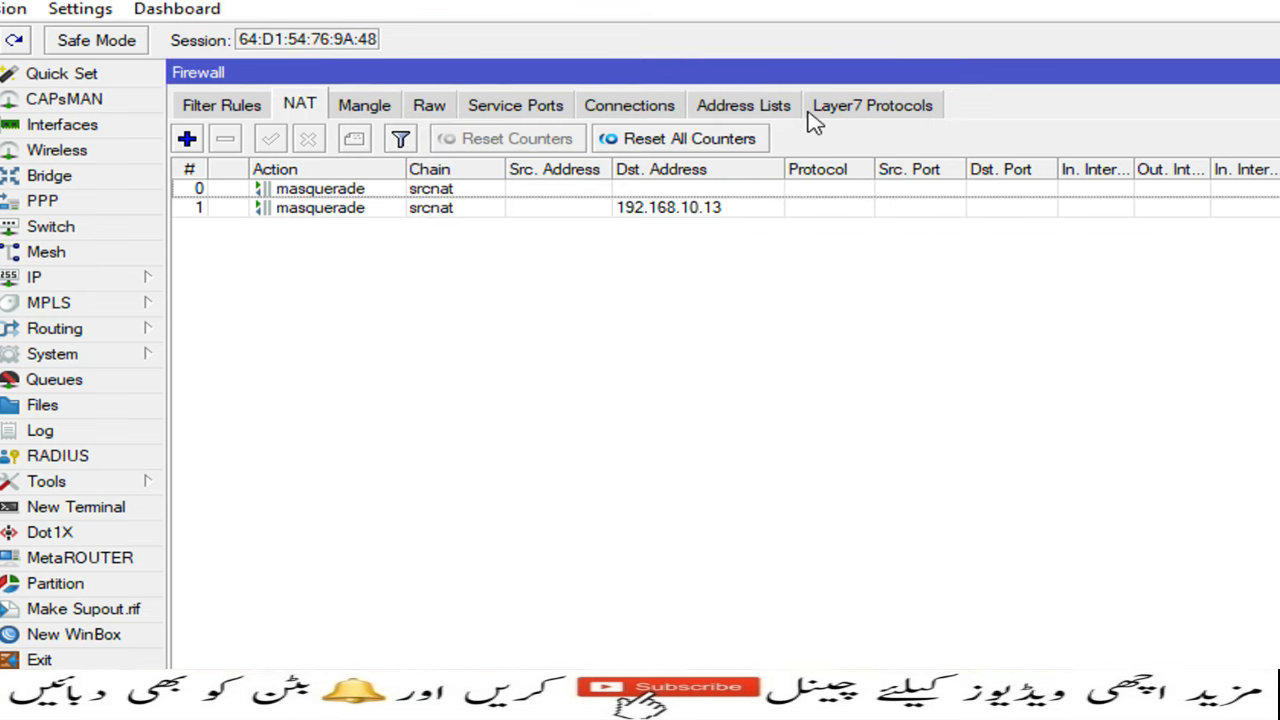
Step: Start a new firewall filter rule in the forward chain with destination address 192.168.10.13, and copy that address
left_click(228, 106)
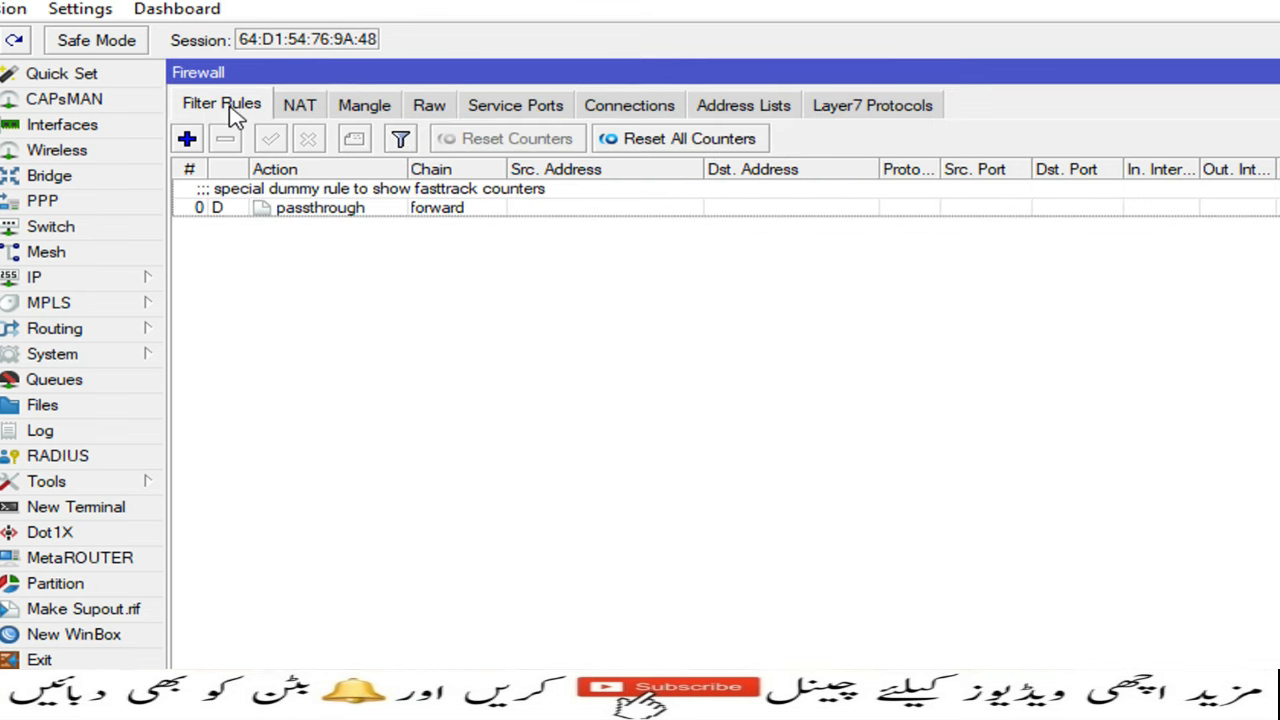
left_click(187, 138)
left_click(358, 214)
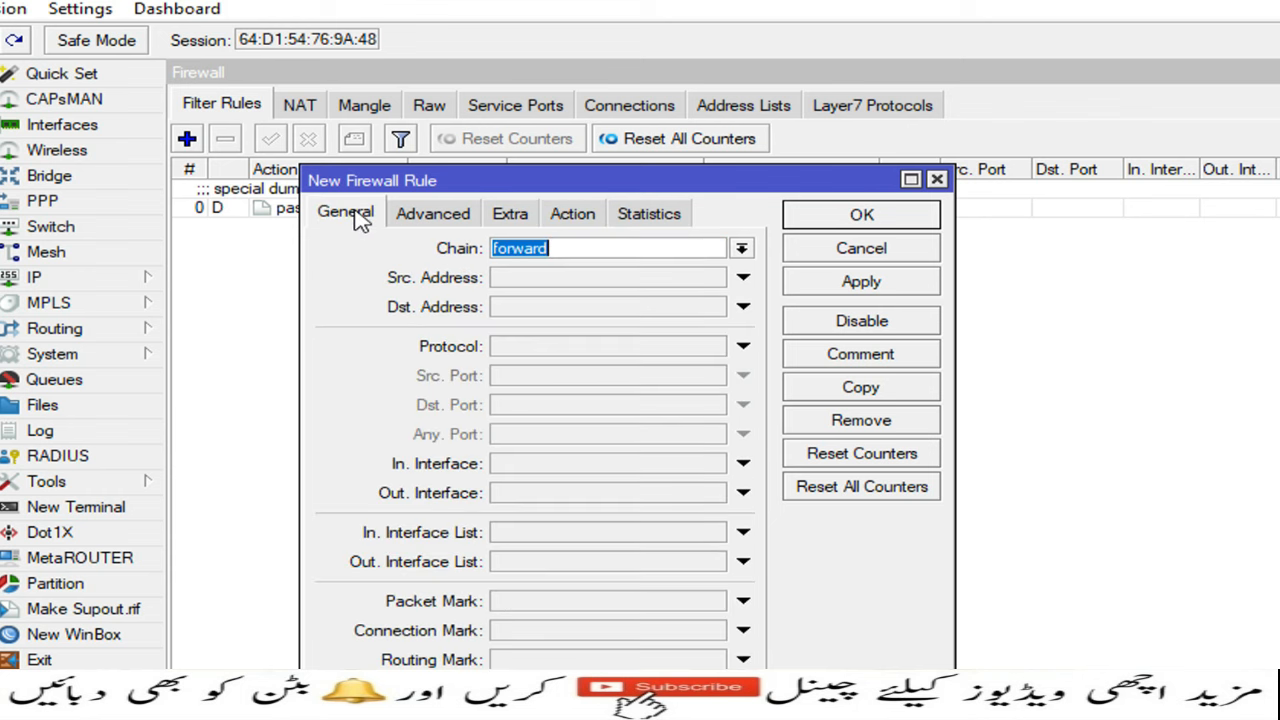
left_click(527, 309)
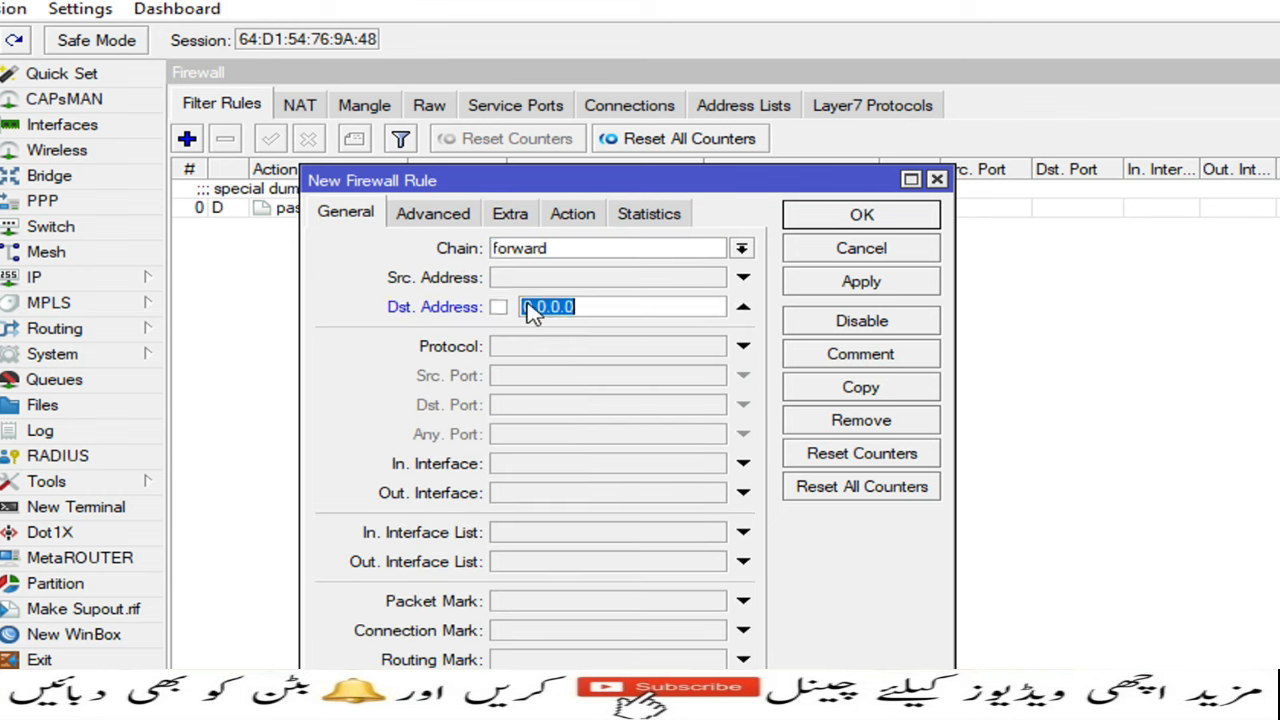
type("192.168.10.13")
left_click_drag(660, 308, 500, 308)
key("ctrl+c")
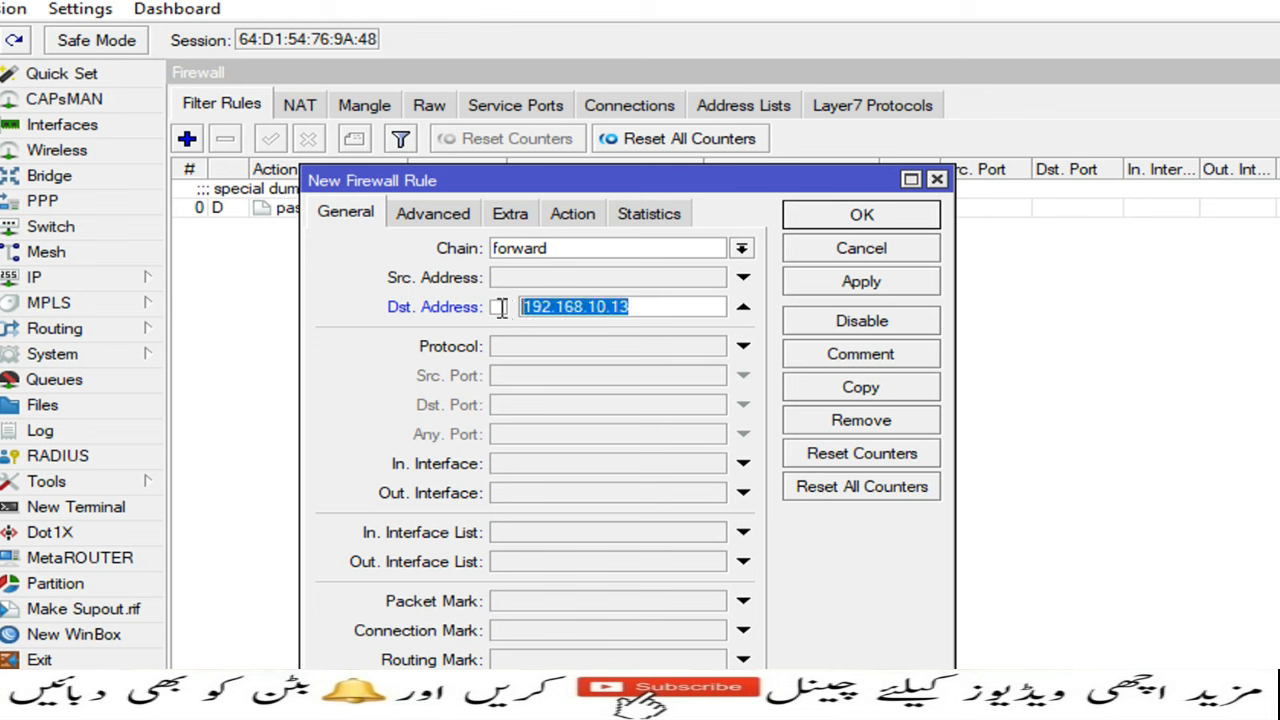
Step: Set the filter rule's source address list to Allowed_Sharing, keep the action accept, then apply and save the rule
left_click(450, 222)
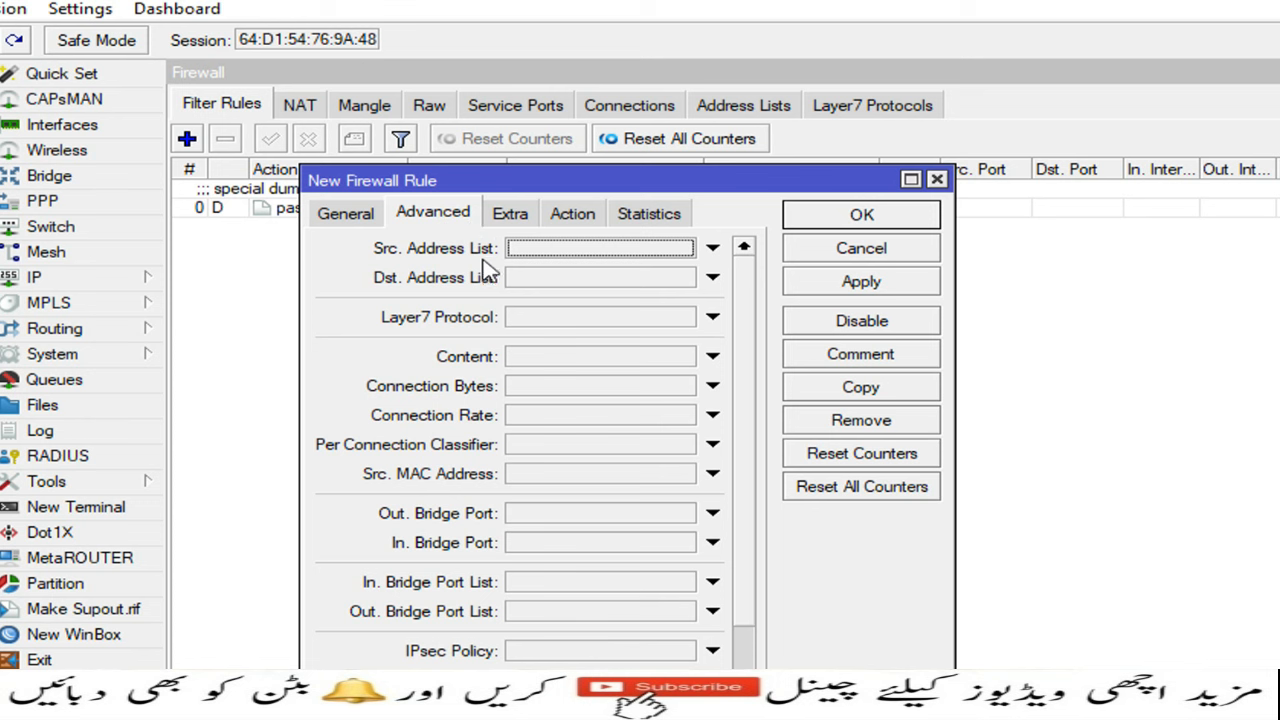
left_click(712, 248)
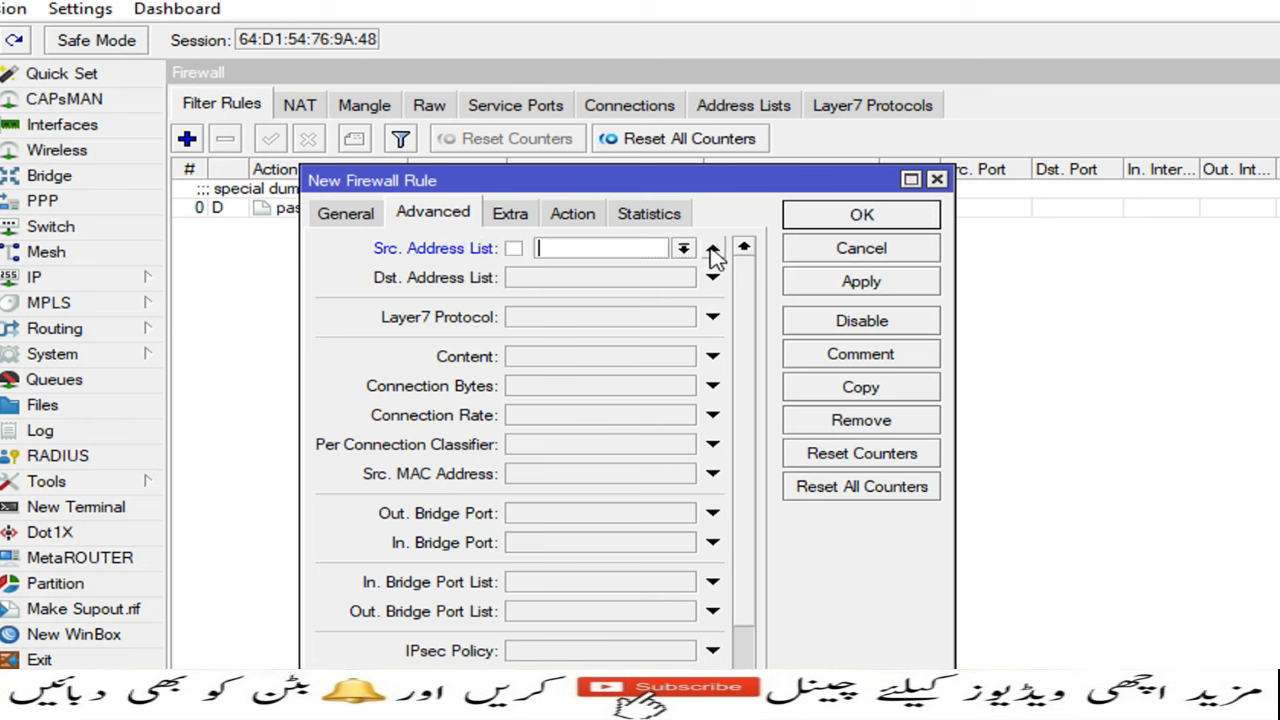
left_click(683, 250)
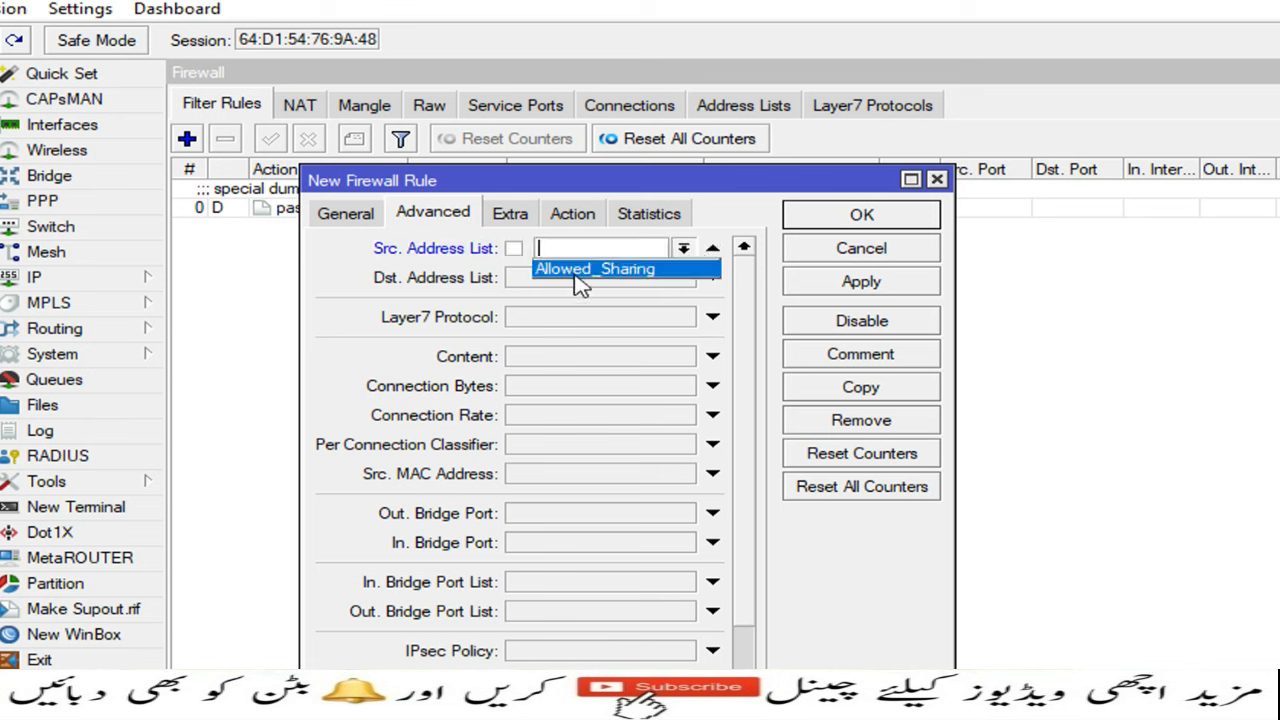
left_click(612, 272)
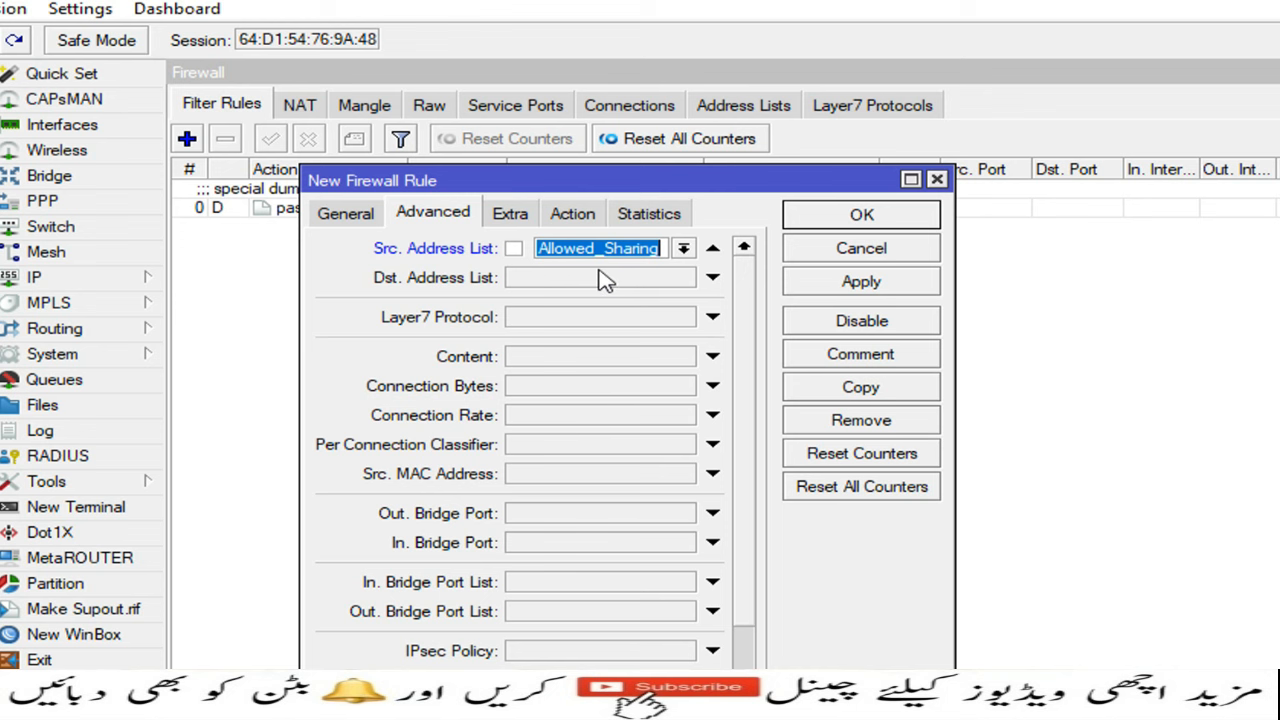
left_click(572, 222)
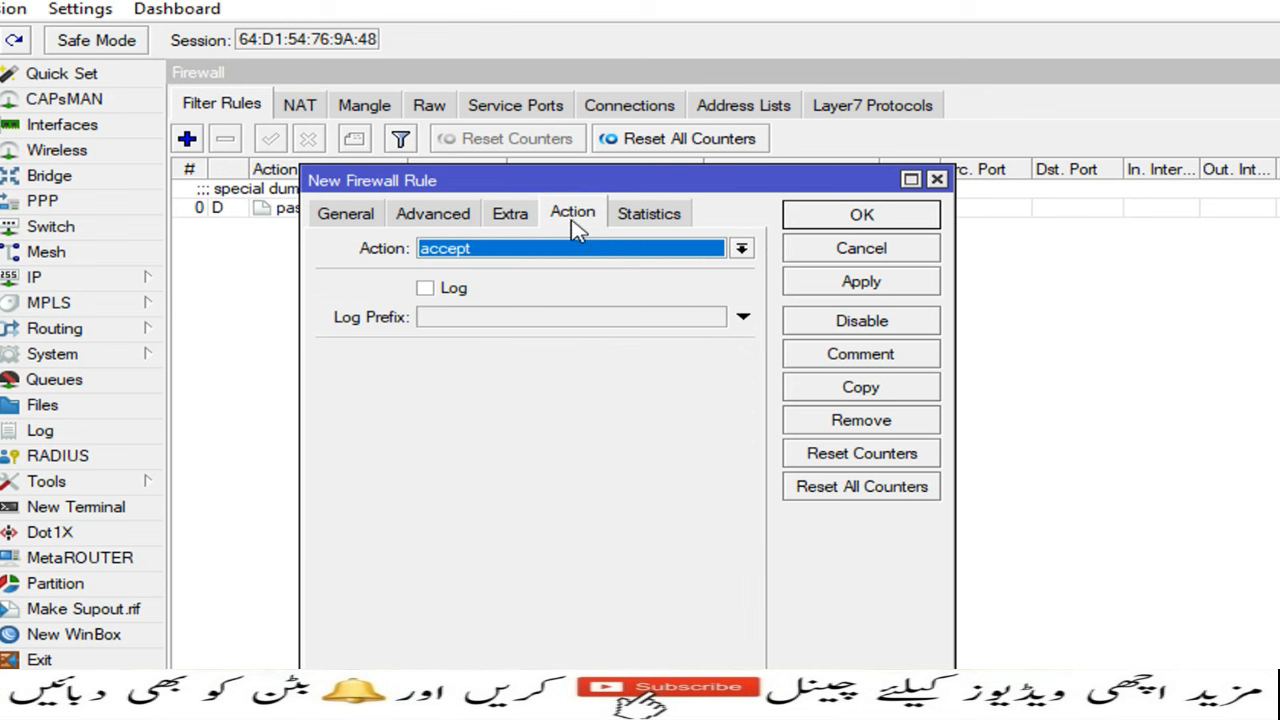
left_click(858, 288)
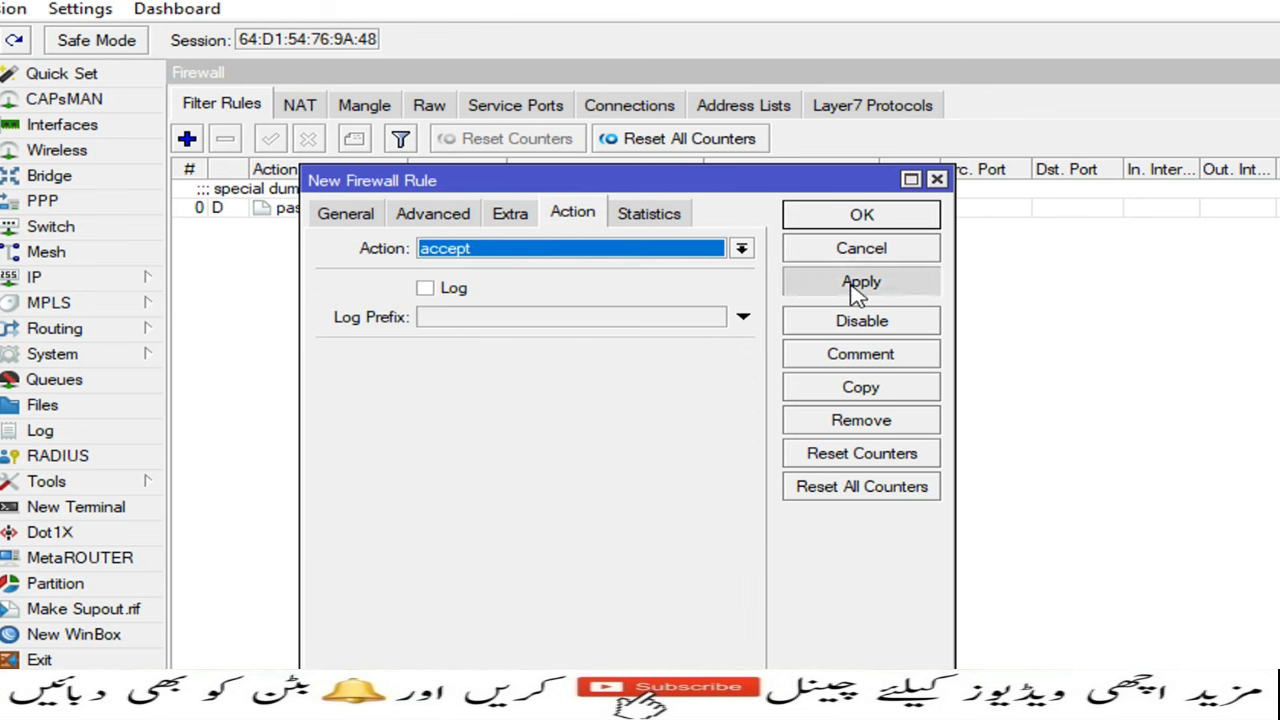
left_click(860, 214)
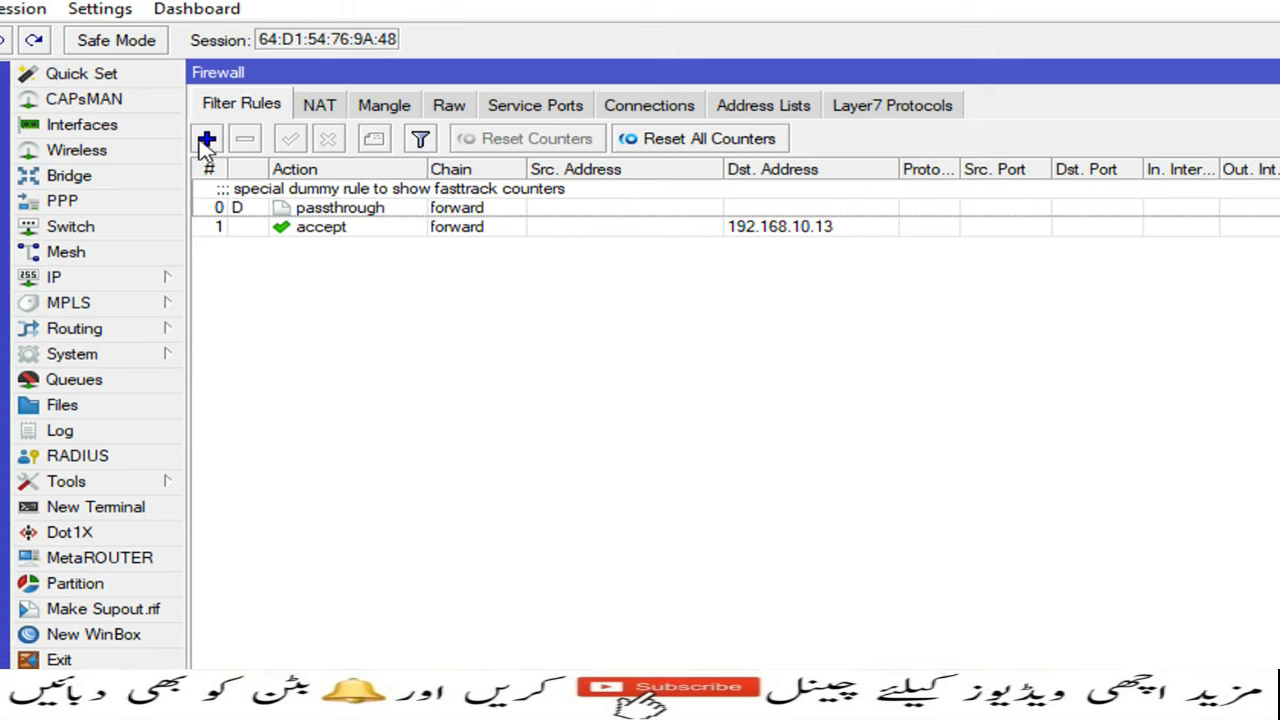
Step: Start a second filter rule in the forward chain with the copied destination address 192.168.10.13
left_click(188, 138)
left_click(347, 214)
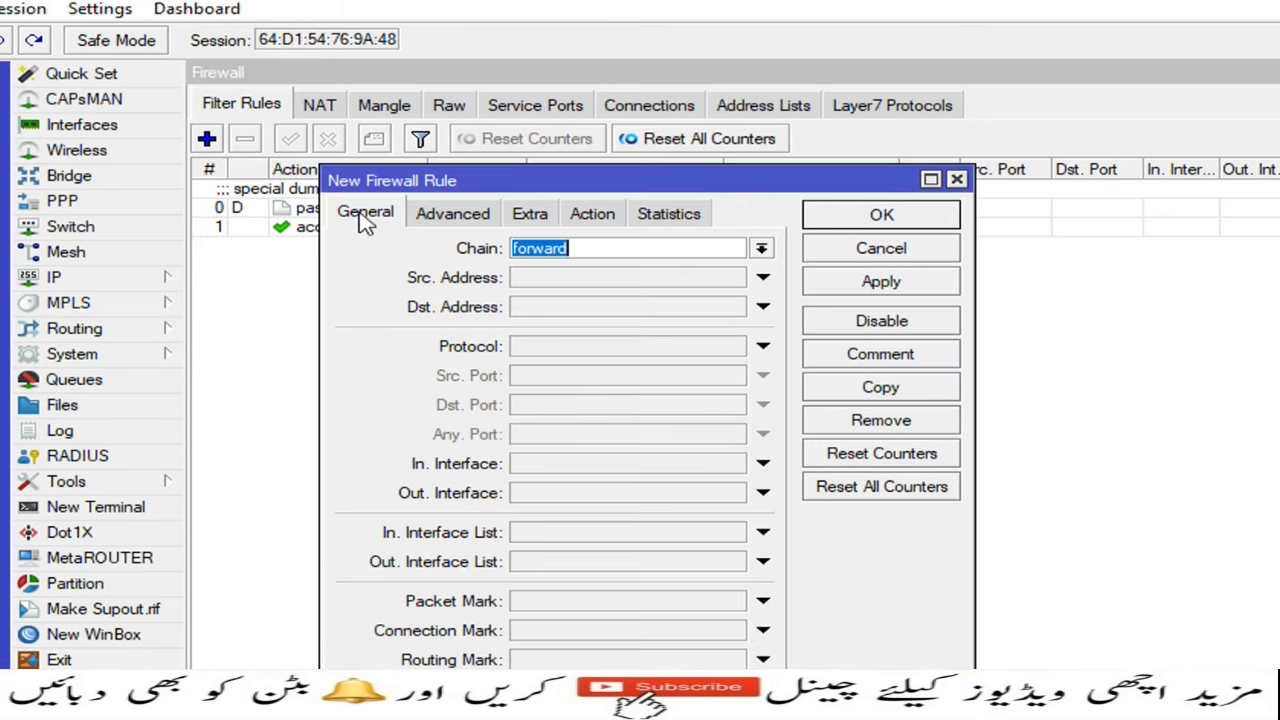
left_click(543, 308)
key("ctrl+v")
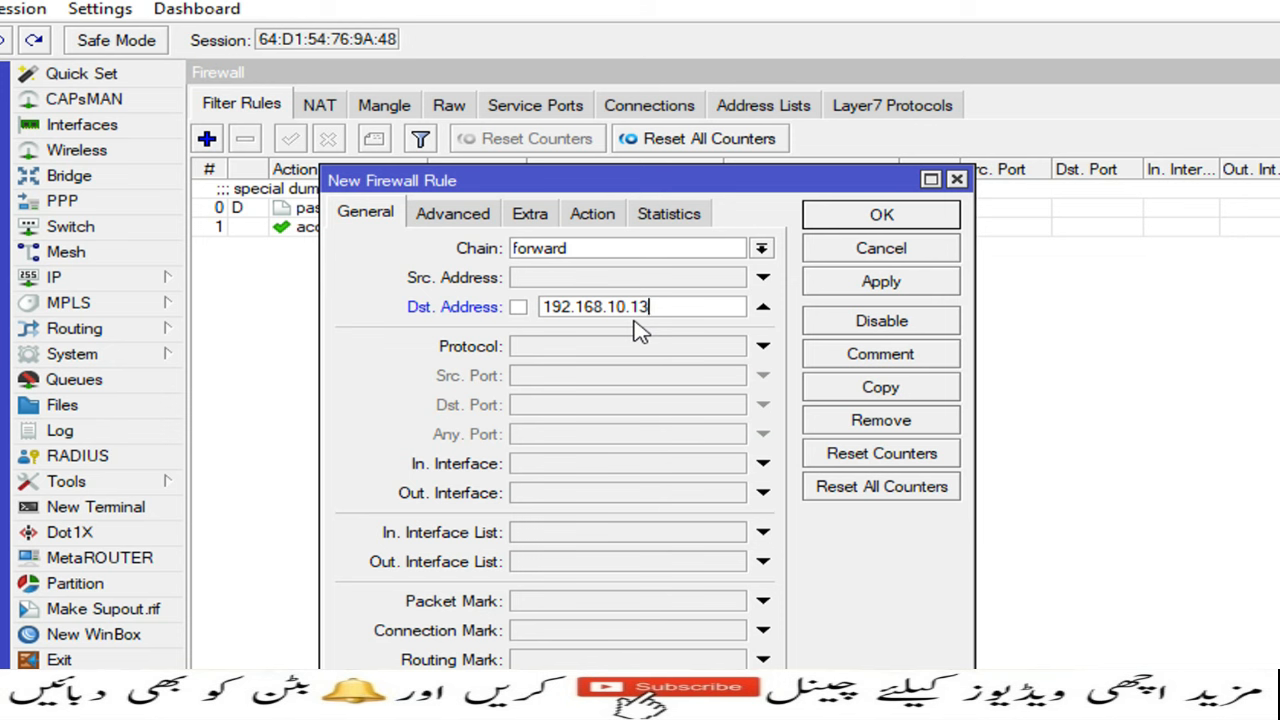
Step: Set the second filter rule's action to drop and save it, then widen the source address list column
left_click(465, 222)
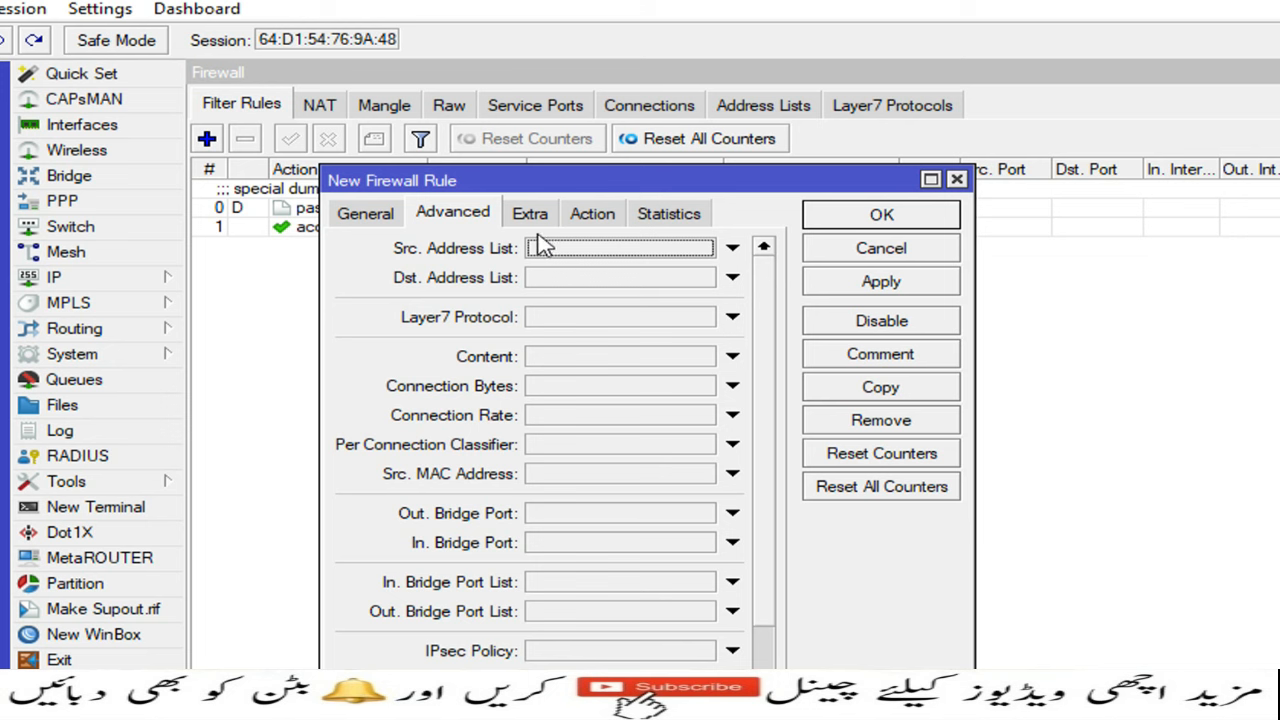
left_click(593, 216)
left_click(761, 248)
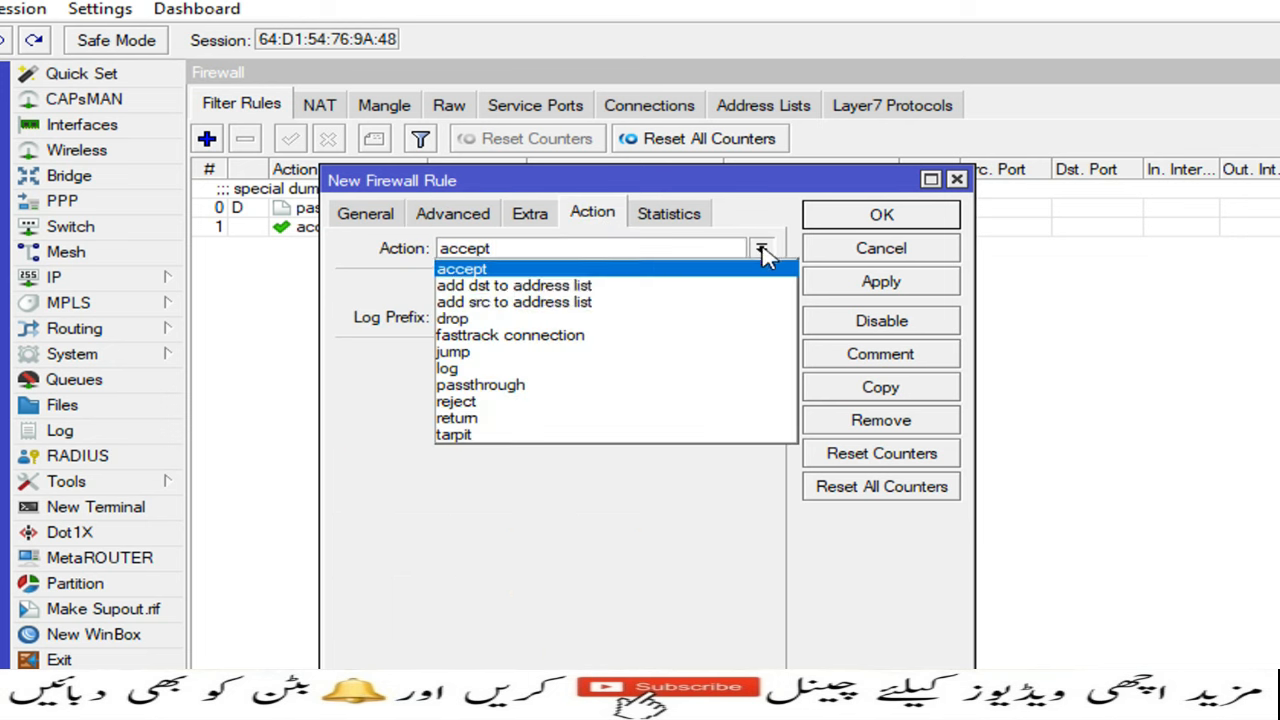
left_click(549, 322)
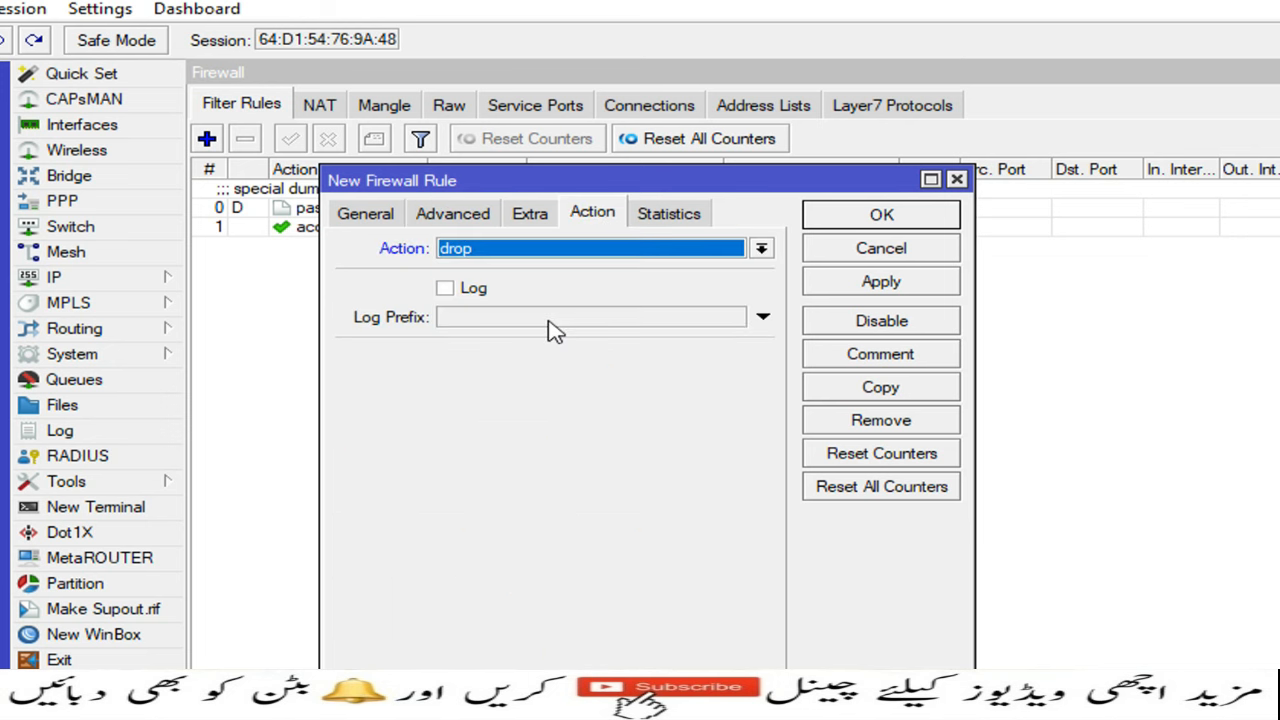
left_click(878, 286)
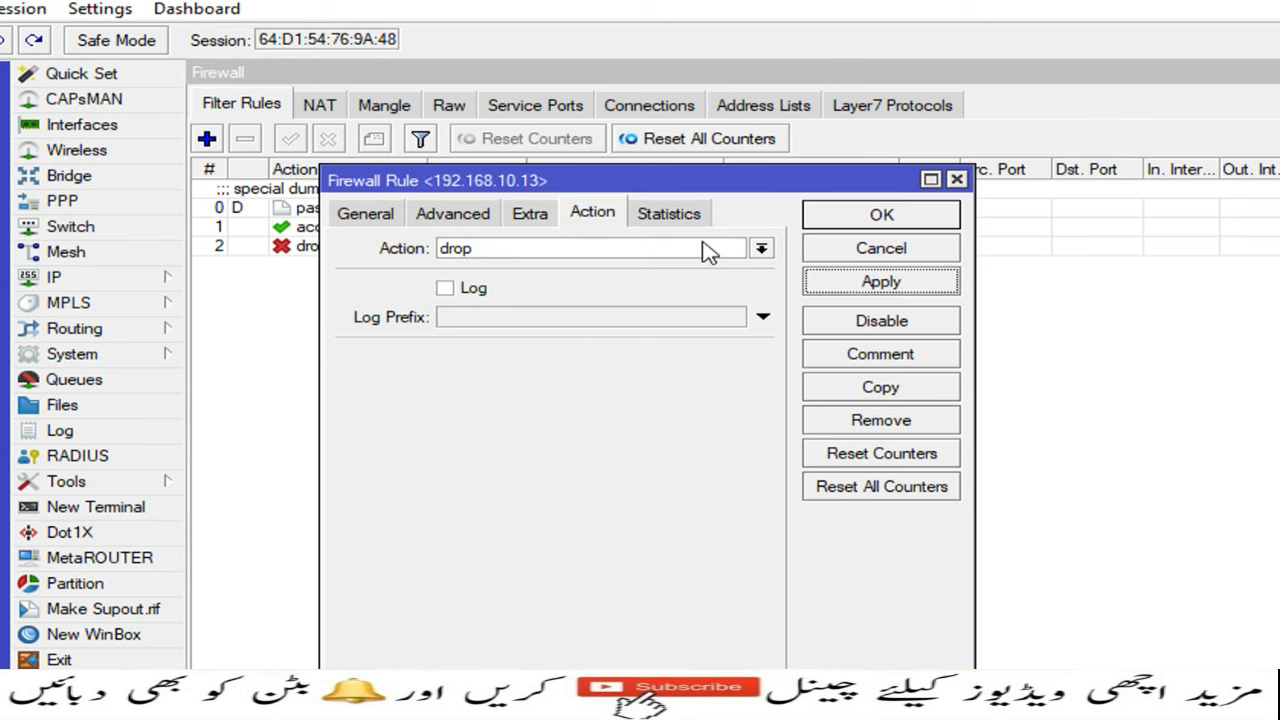
left_click(822, 217)
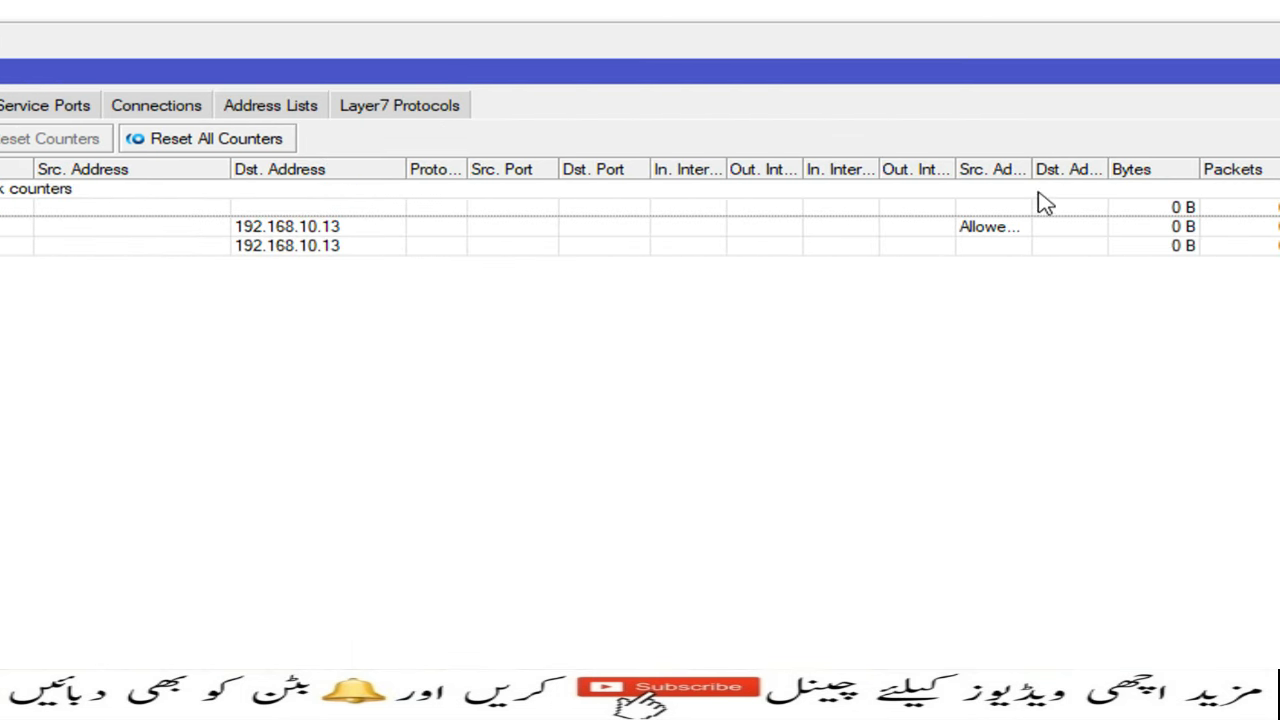
left_click_drag(1032, 169, 1122, 169)
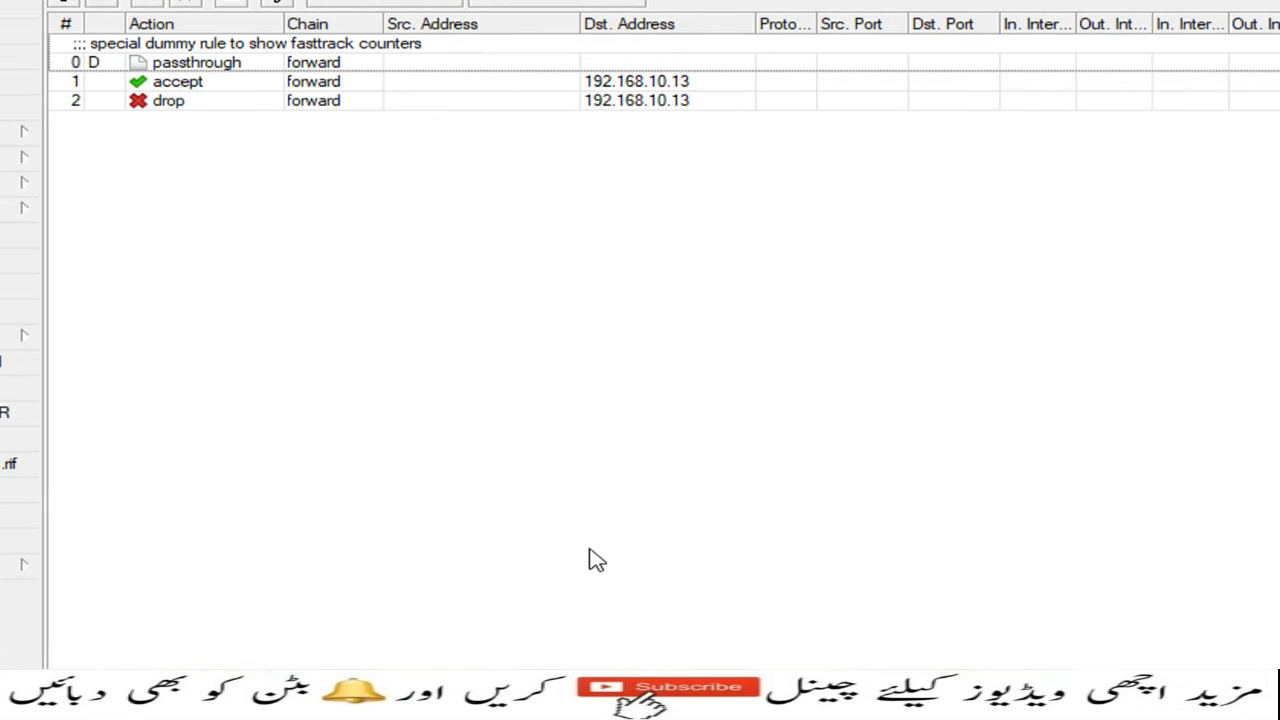
Step: Bring up the Windows 10 and Windows 7 virtual machine windows and close the Windows 10 command prompt
mouse_move(502, 655)
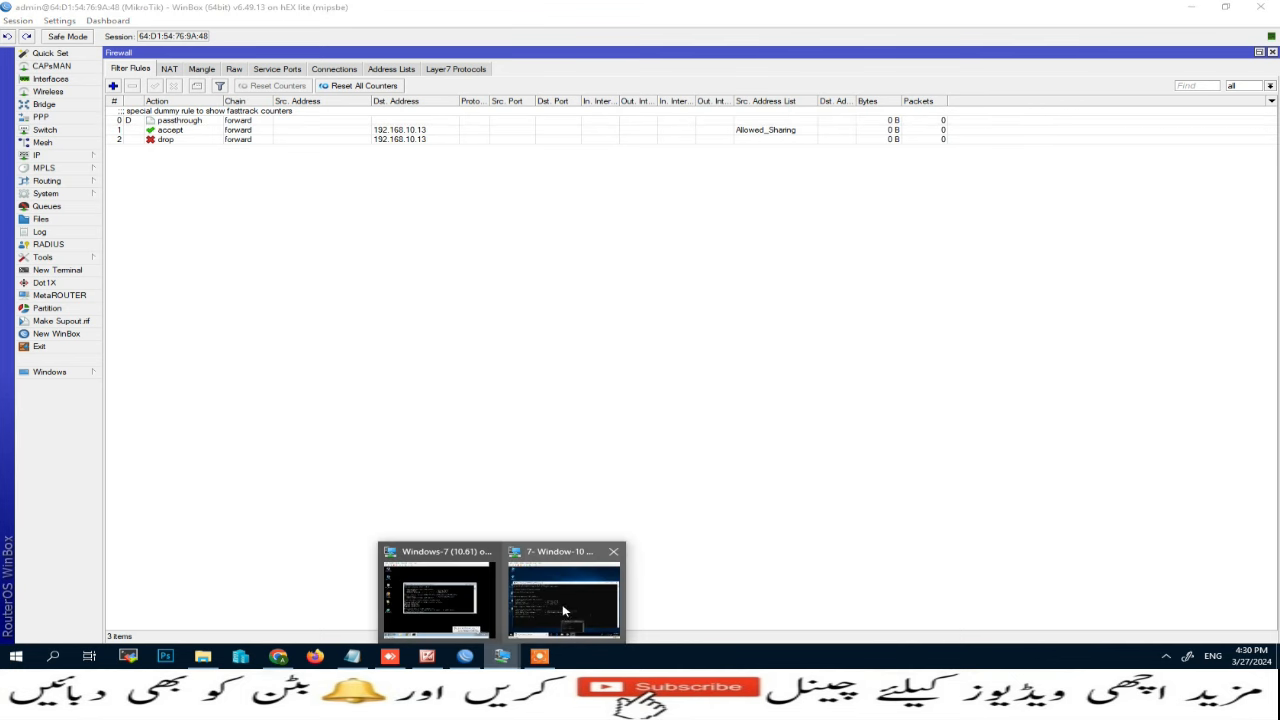
left_click(562, 604)
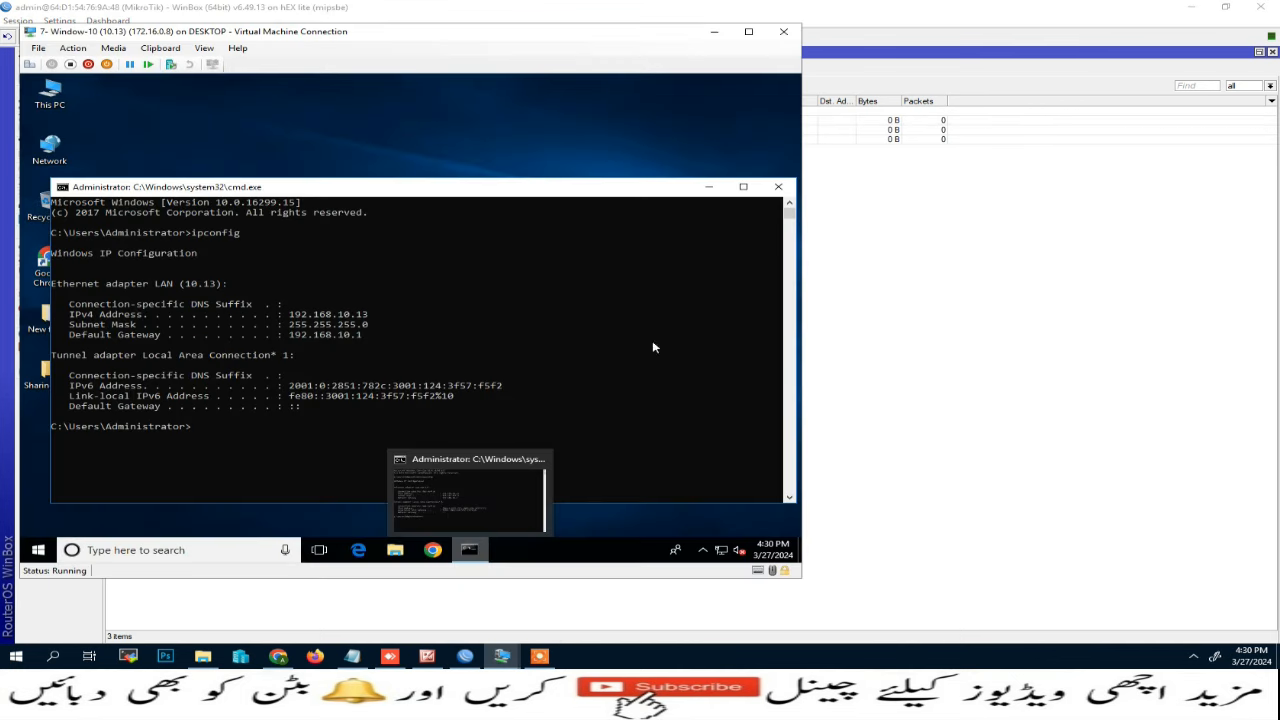
mouse_move(500, 655)
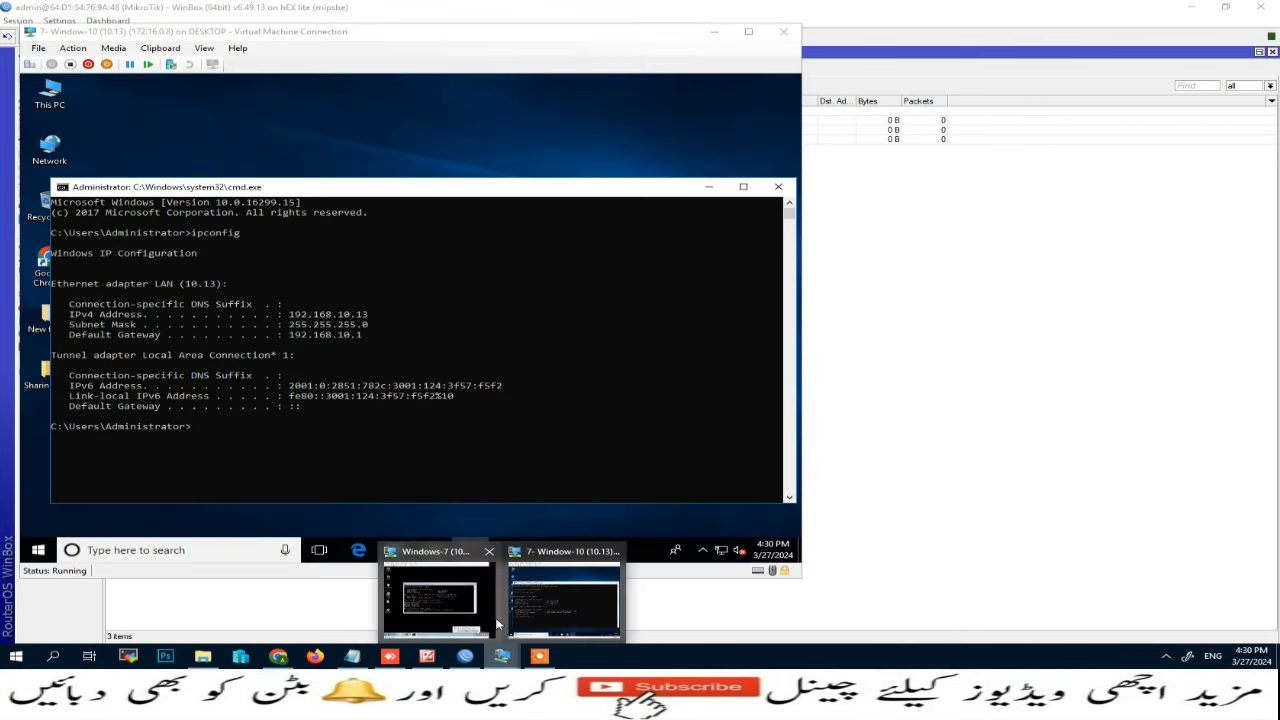
left_click(470, 600)
left_click(958, 287)
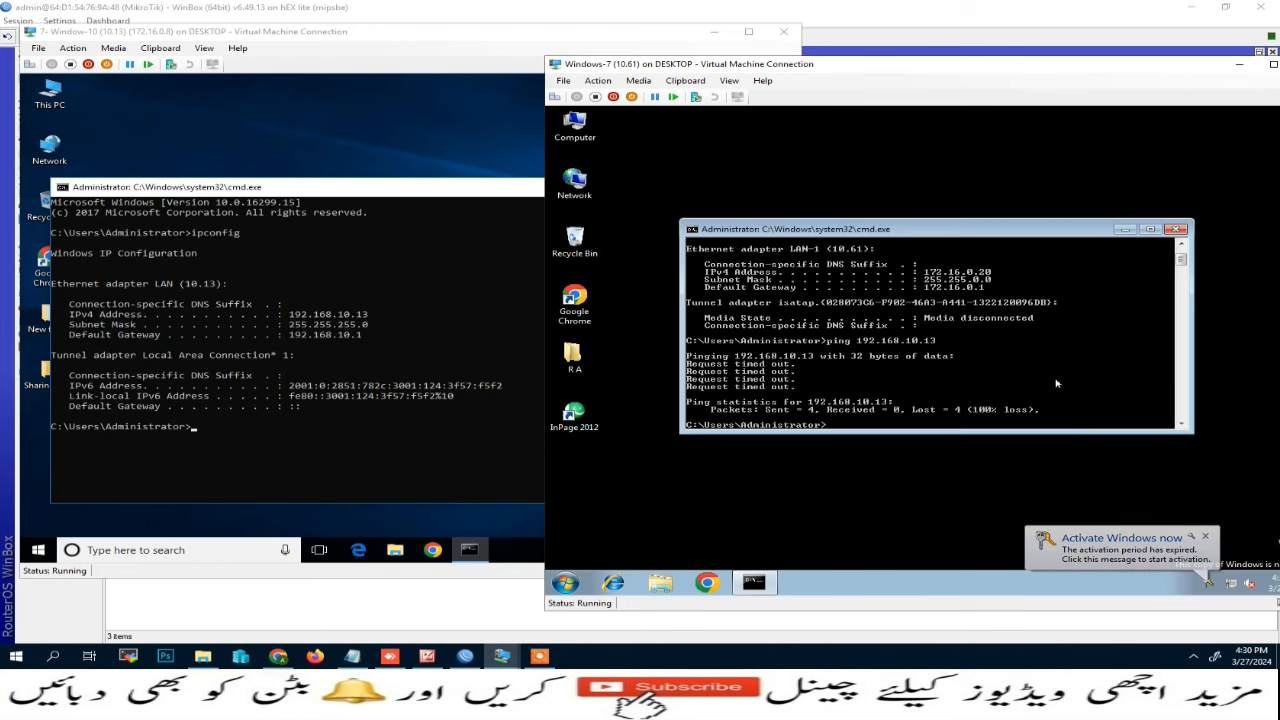
left_click(414, 194)
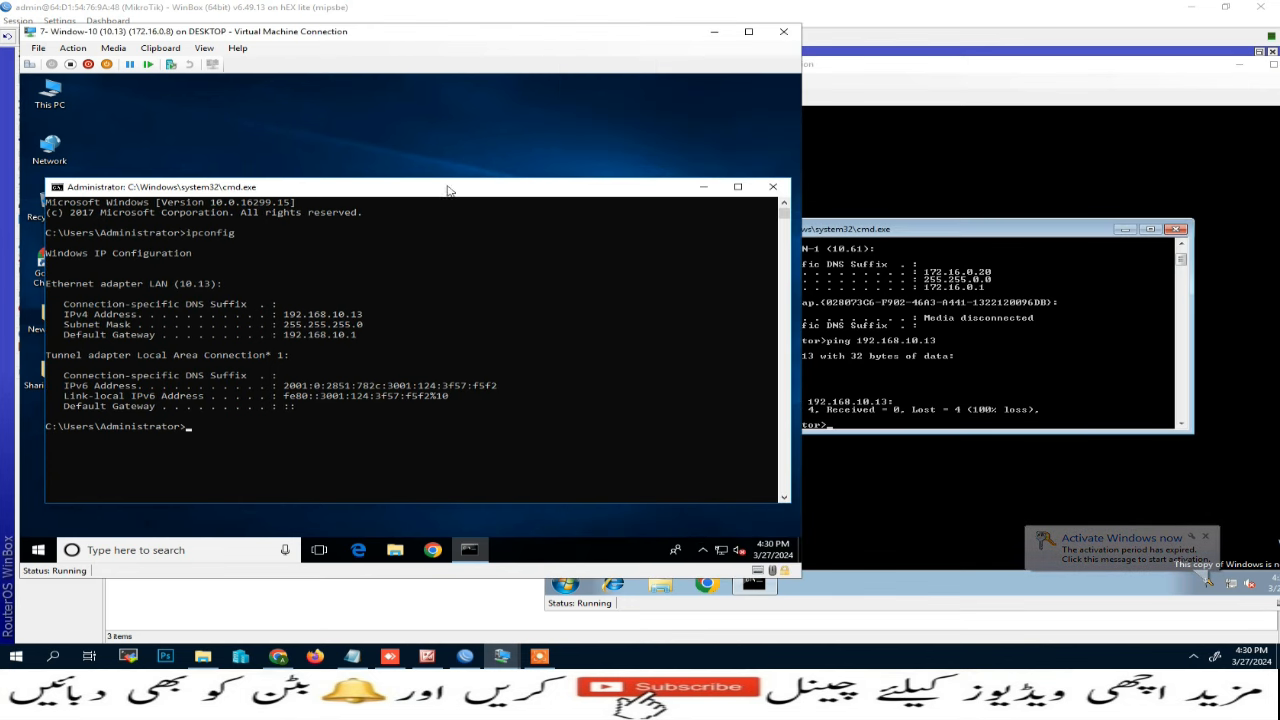
left_click(775, 189)
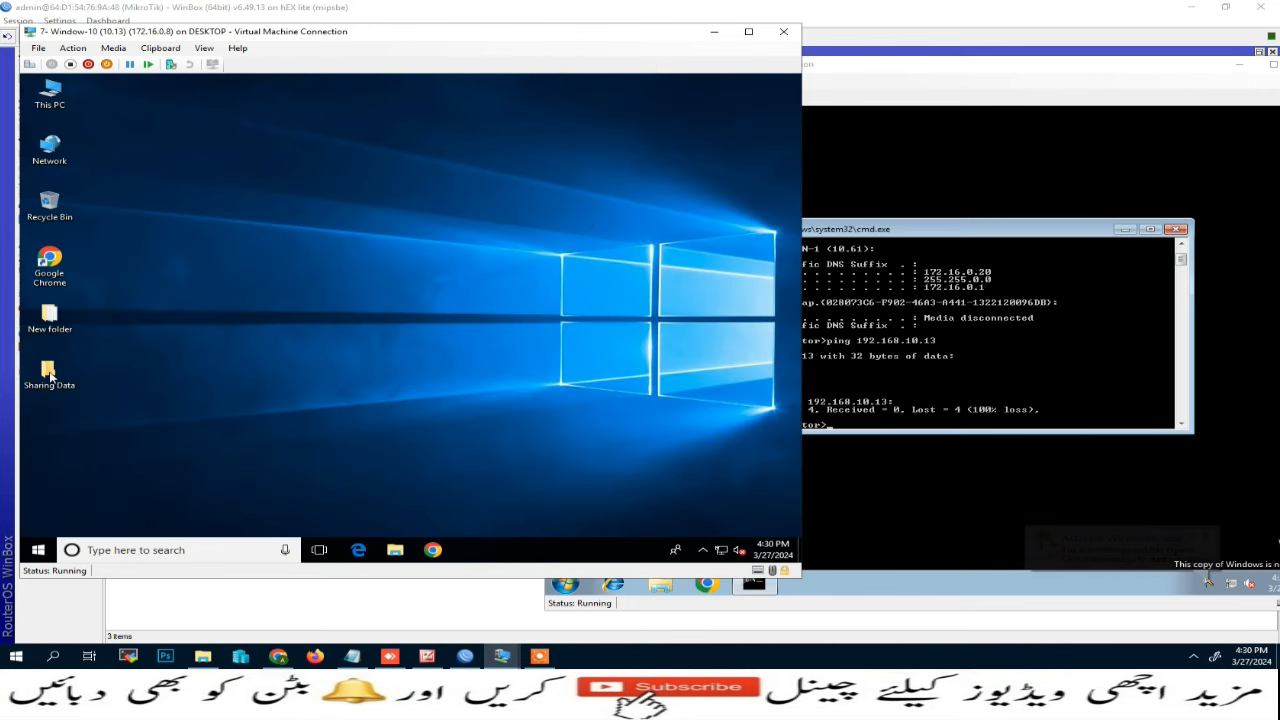
Step: Ping 192.168.10.13 from the command prompt on the Windows 7 machine
left_click(1015, 280)
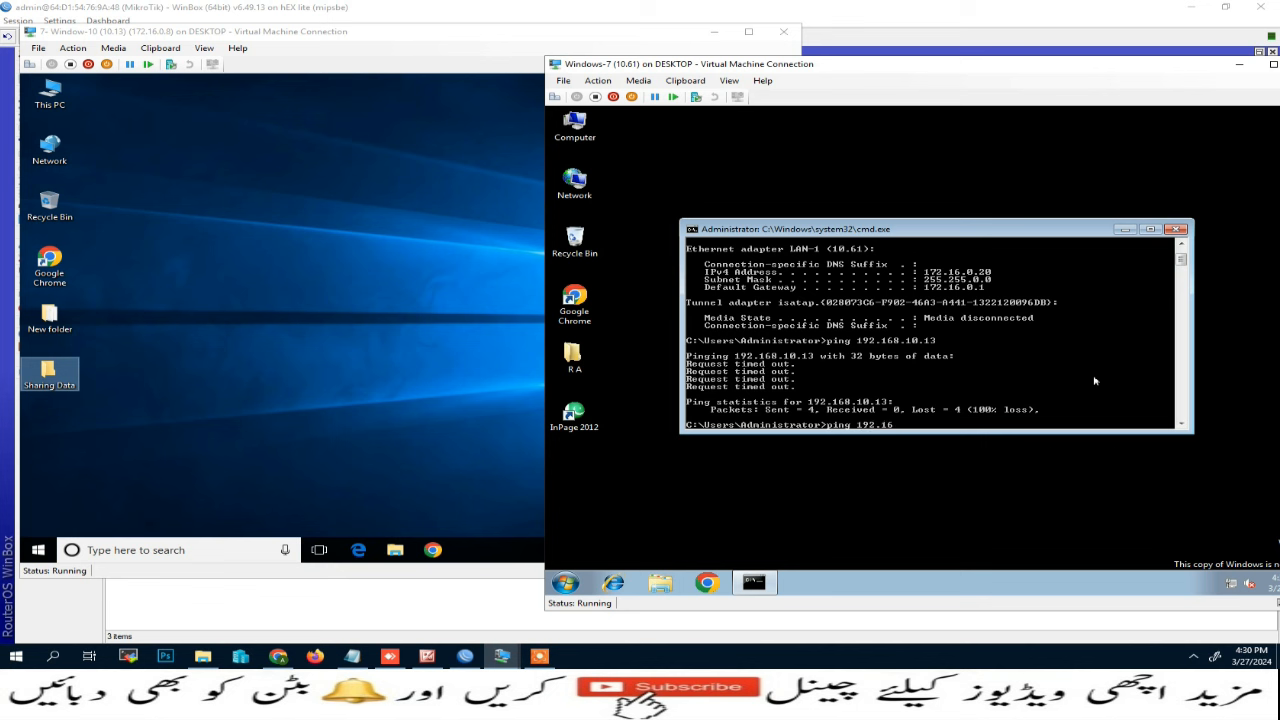
key("Return")
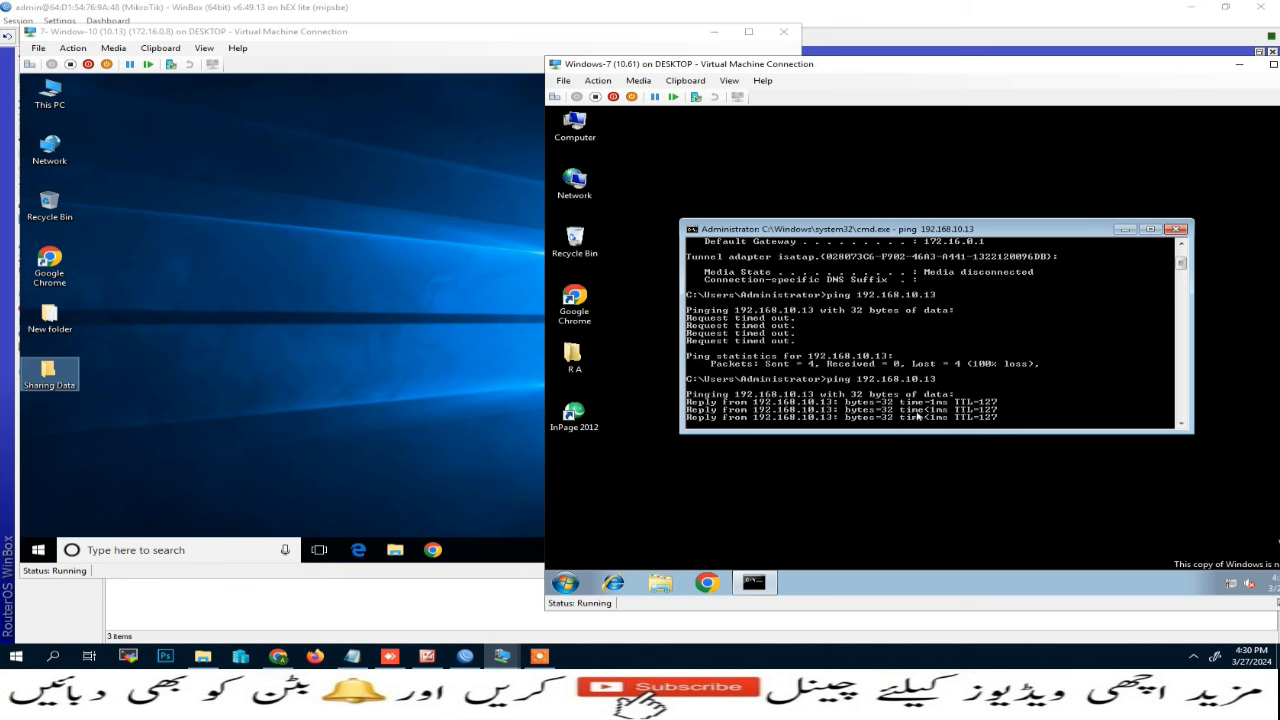
Step: On the Windows 7 machine, go to the network path \\192.168.10.13 and open its Sharing Data folder
right_click(566, 581)
left_click(567, 582)
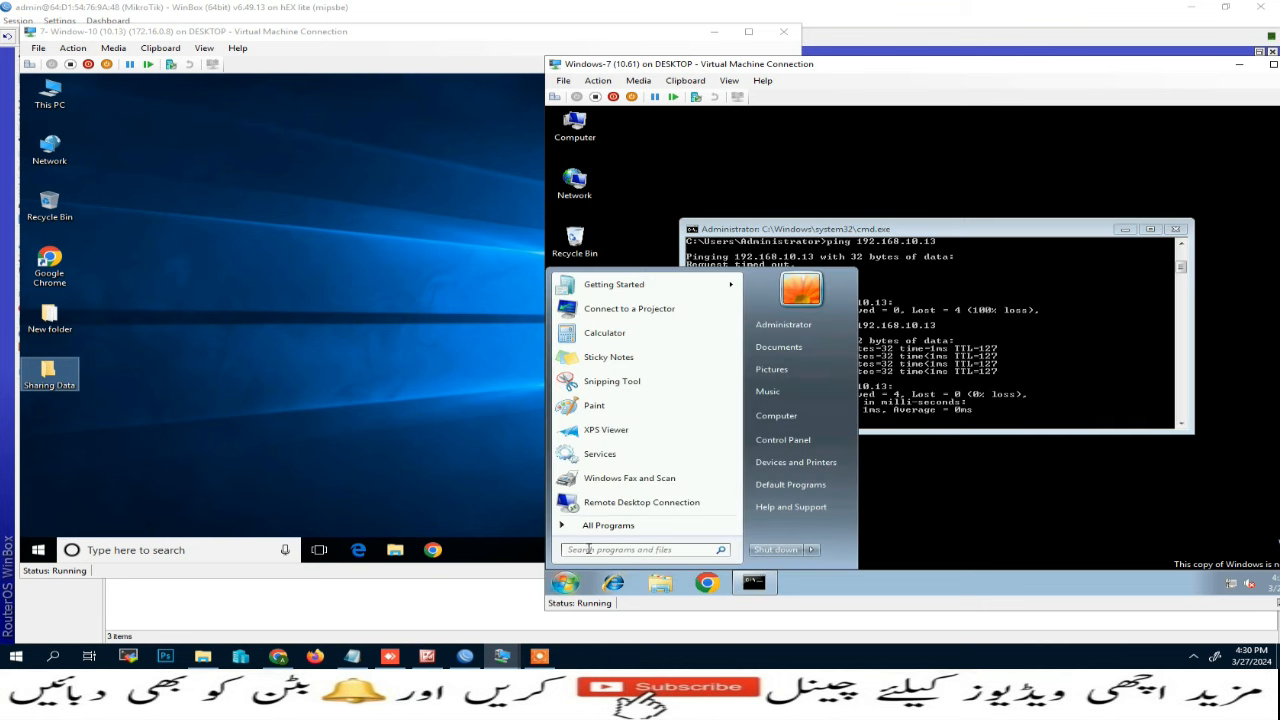
type("\\\\")
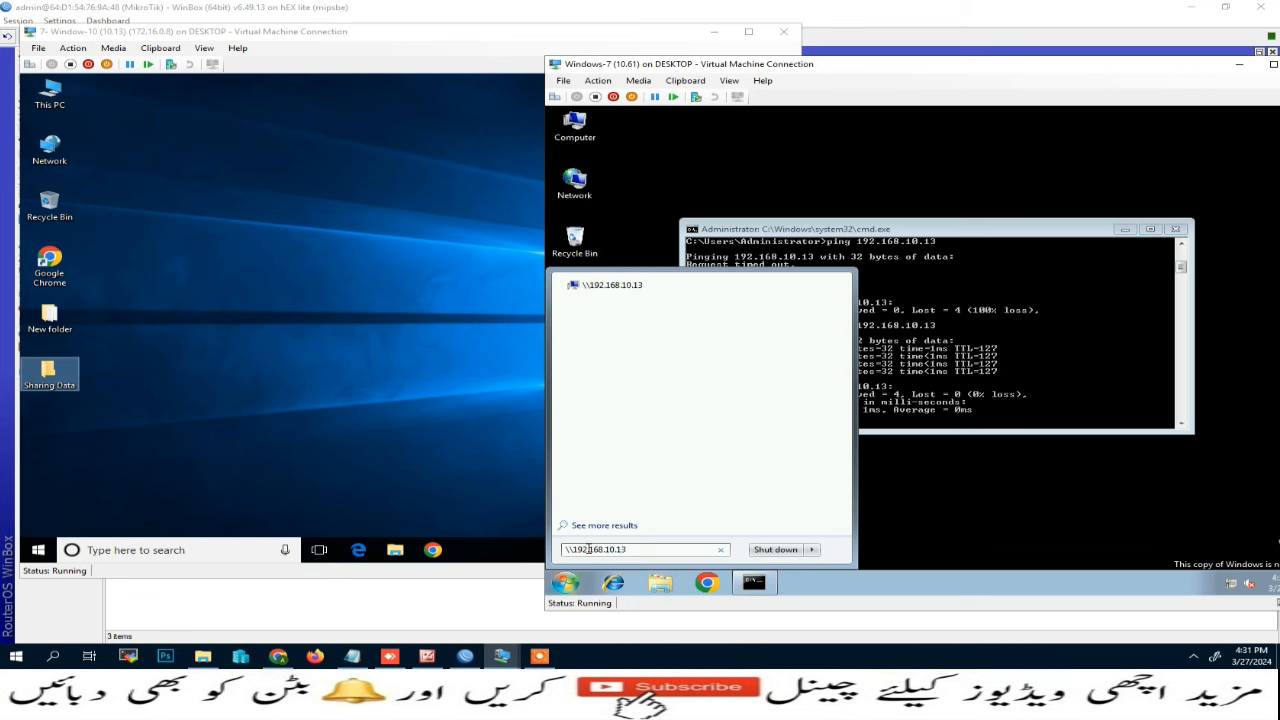
type("192.168.10.13")
key("Return")
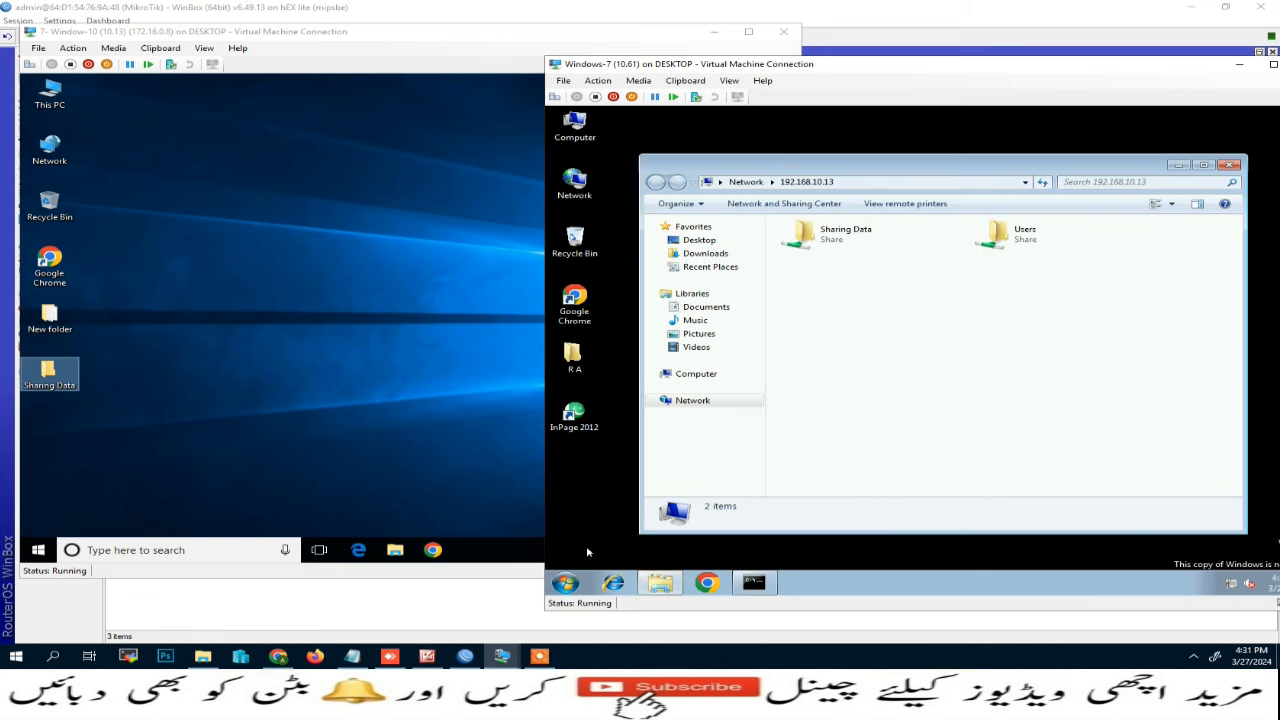
double_click(815, 243)
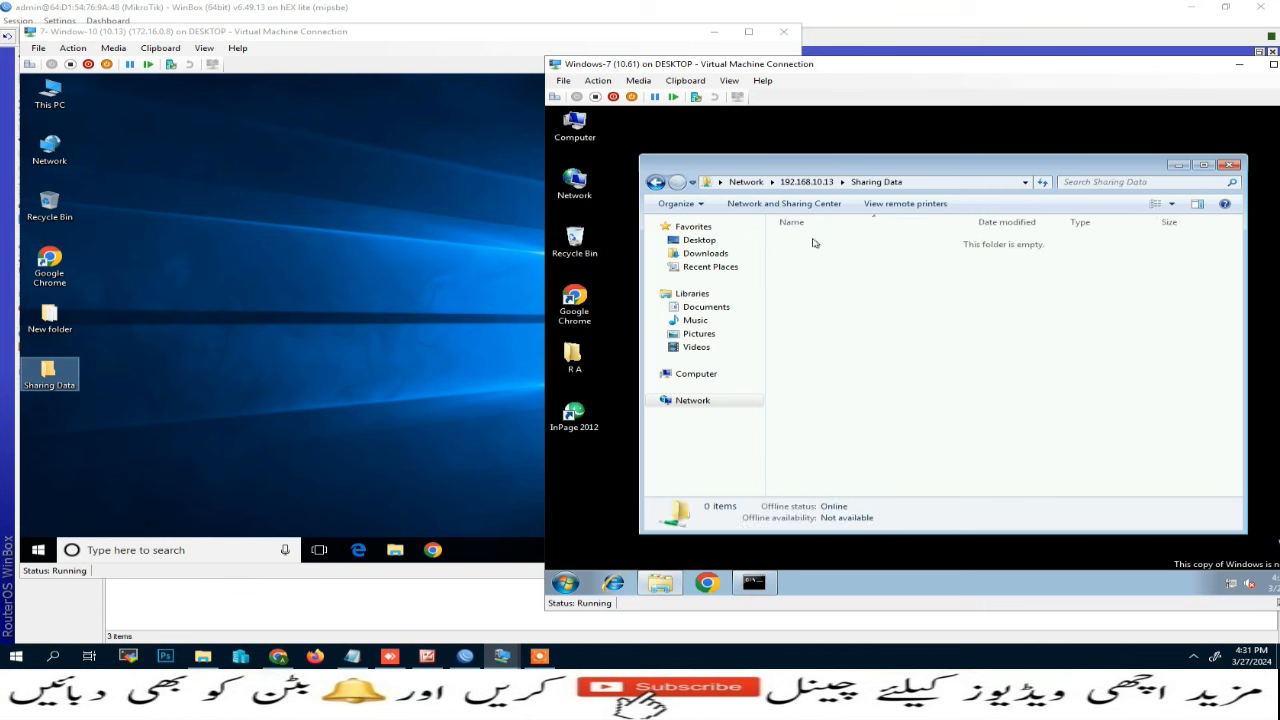
Step: Create a text document with the default name in Sharing Data on Windows 10, then check the share from Windows 7
double_click(45, 375)
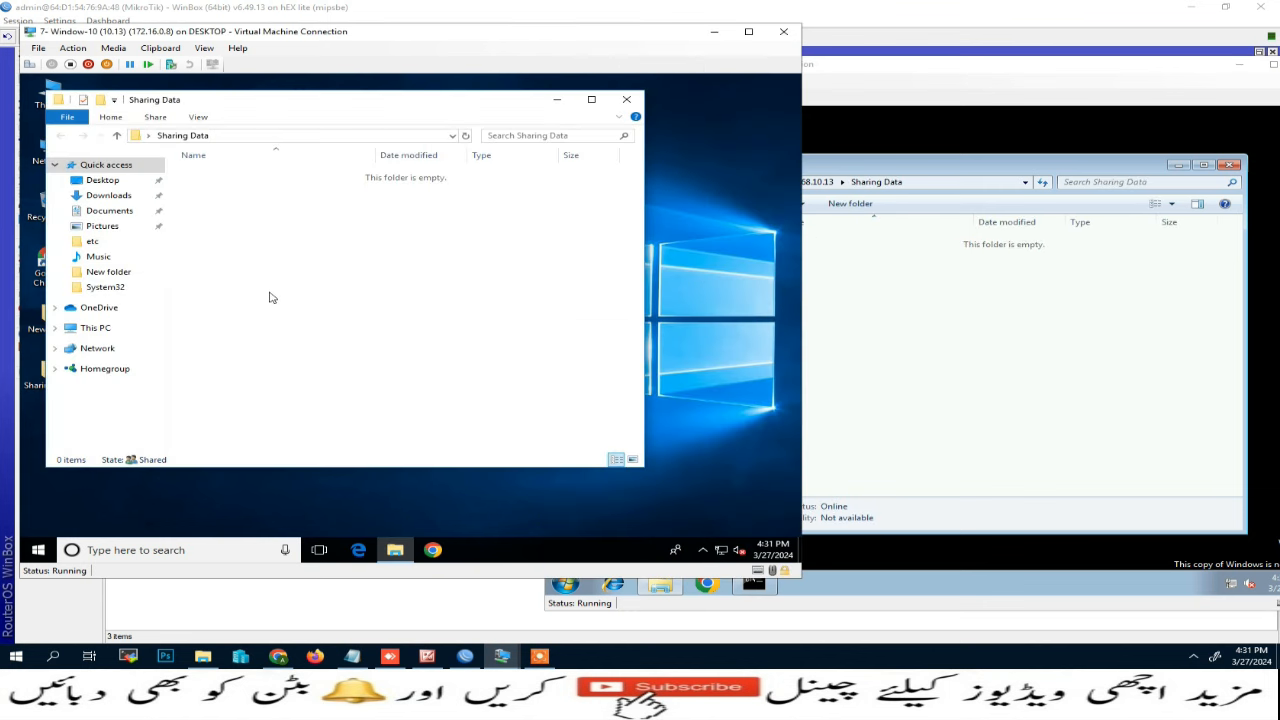
right_click(288, 288)
mouse_move(390, 439)
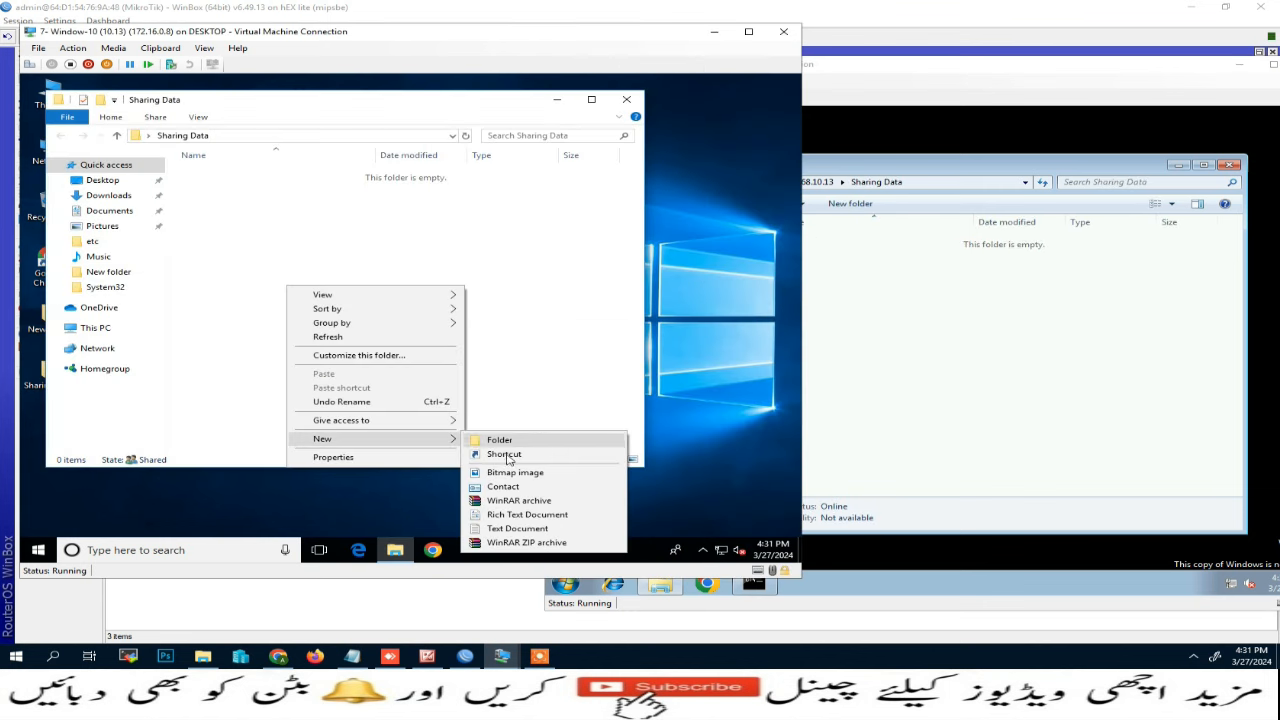
left_click(510, 528)
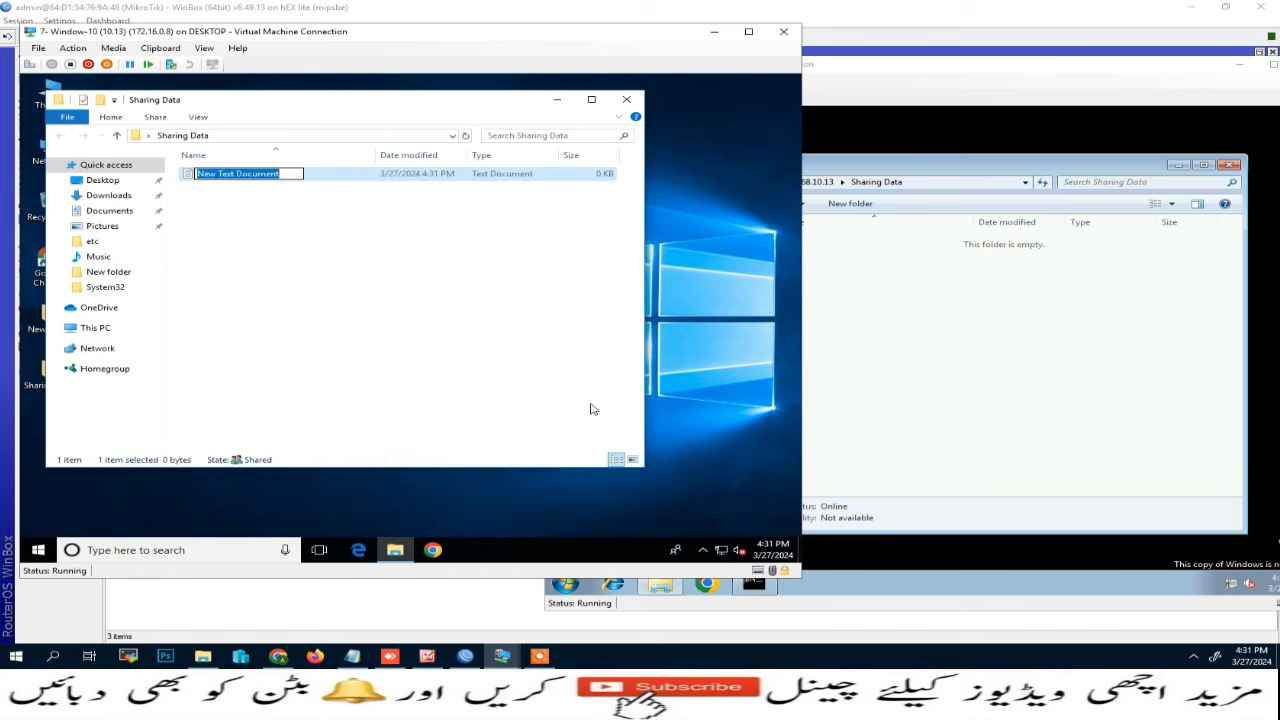
left_click(700, 229)
left_click(997, 331)
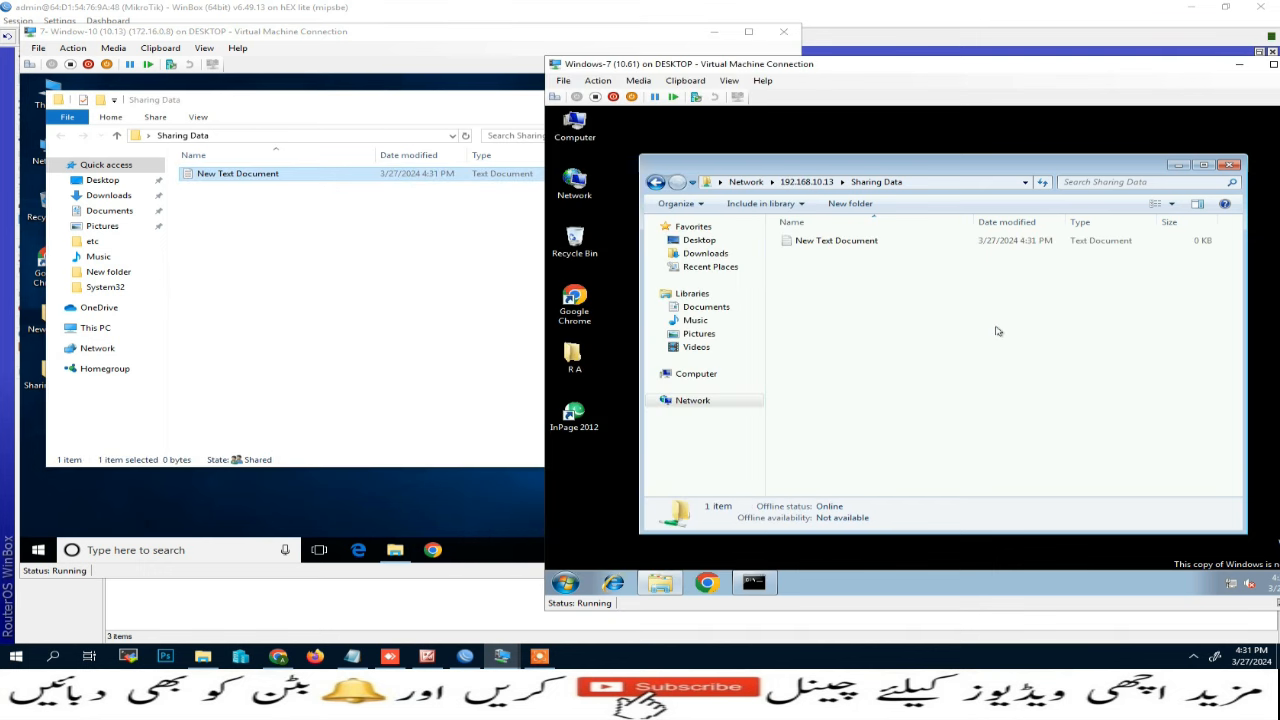
Step: From the Windows 7 machine, create a folder with the default name in the shared Sharing Data folder
right_click(890, 325)
mouse_move(1022, 456)
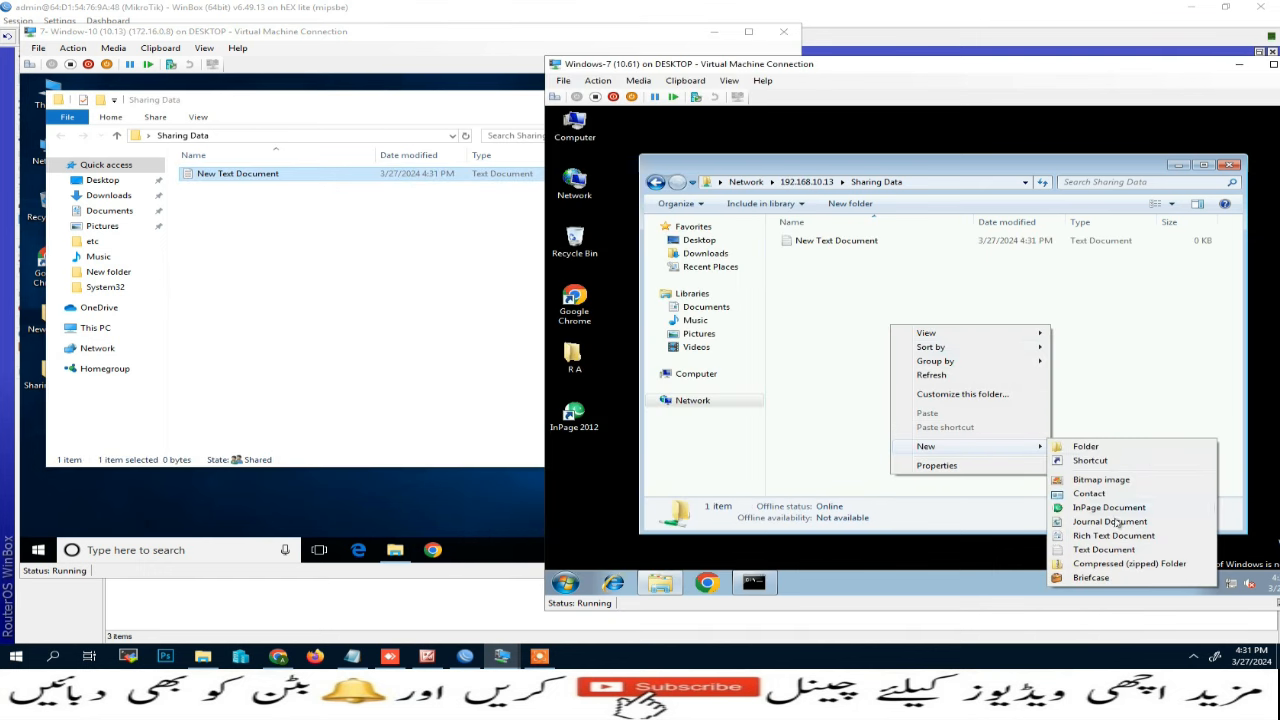
left_click(1099, 448)
left_click(1054, 417)
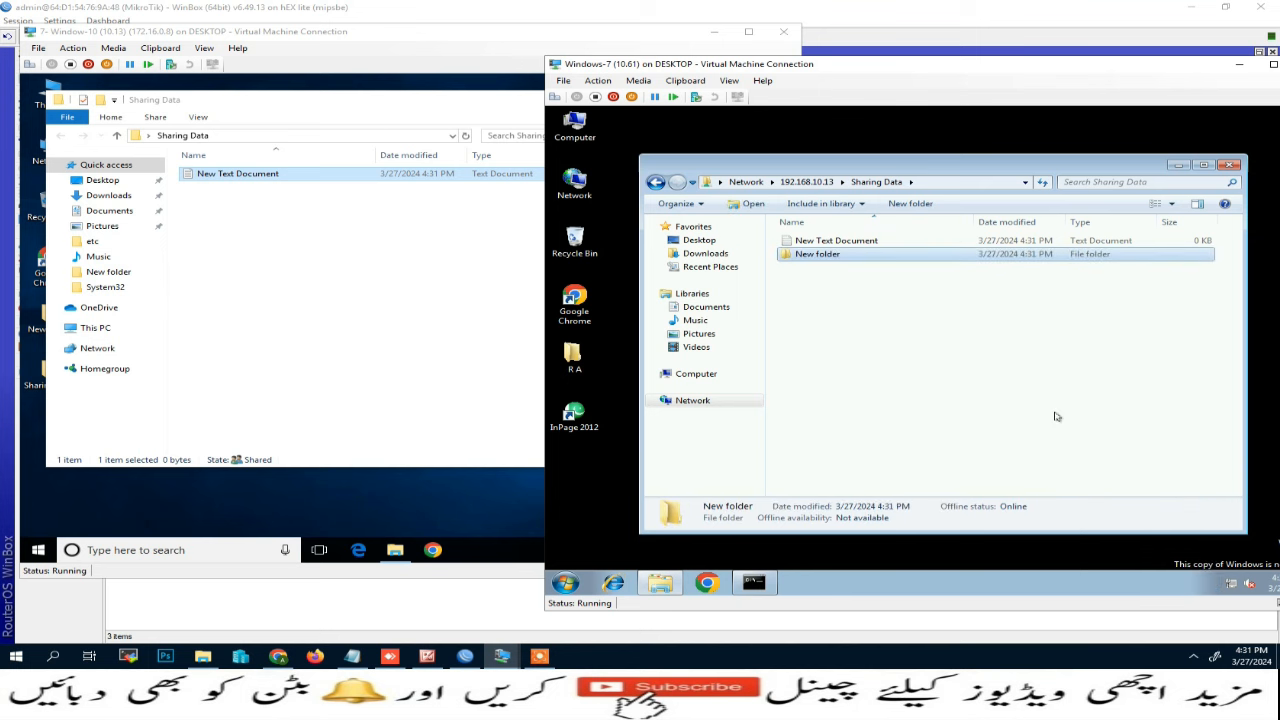
left_click(1054, 417)
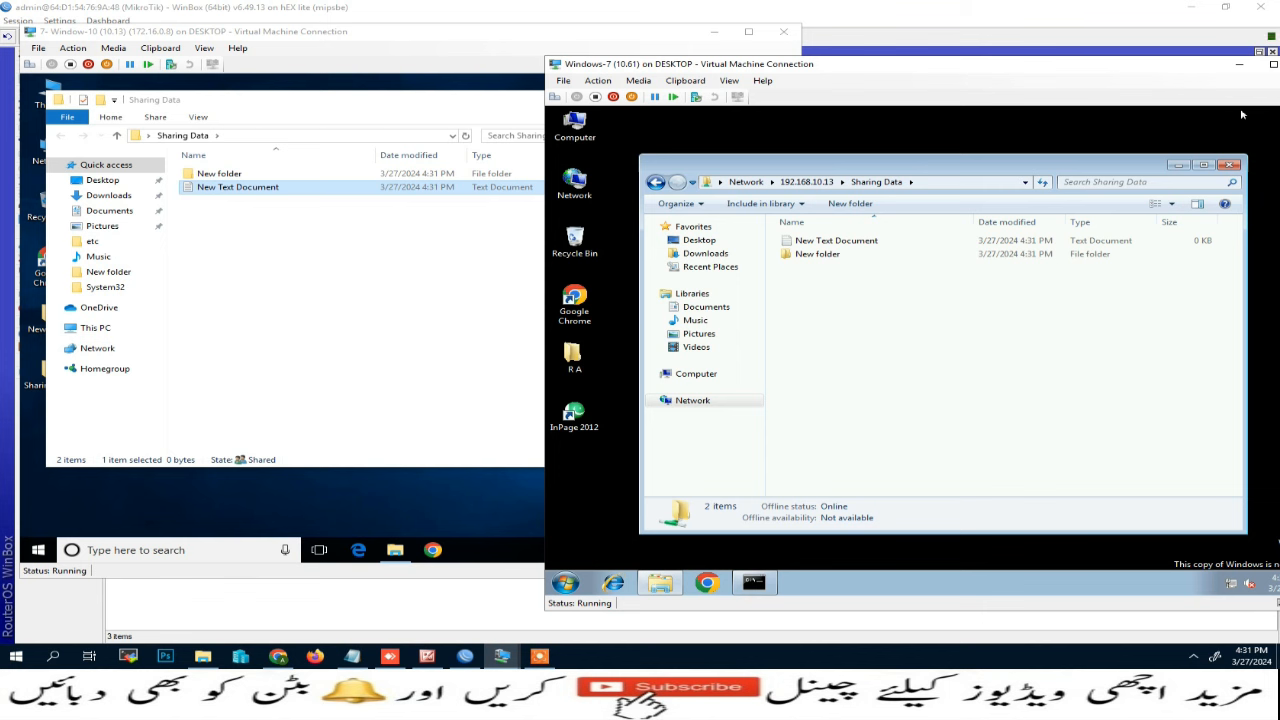
Step: Switch to WinBox, inspect the Allowed_Sharing entry in the firewall address lists, and return to the virtual machine windows
left_click(465, 656)
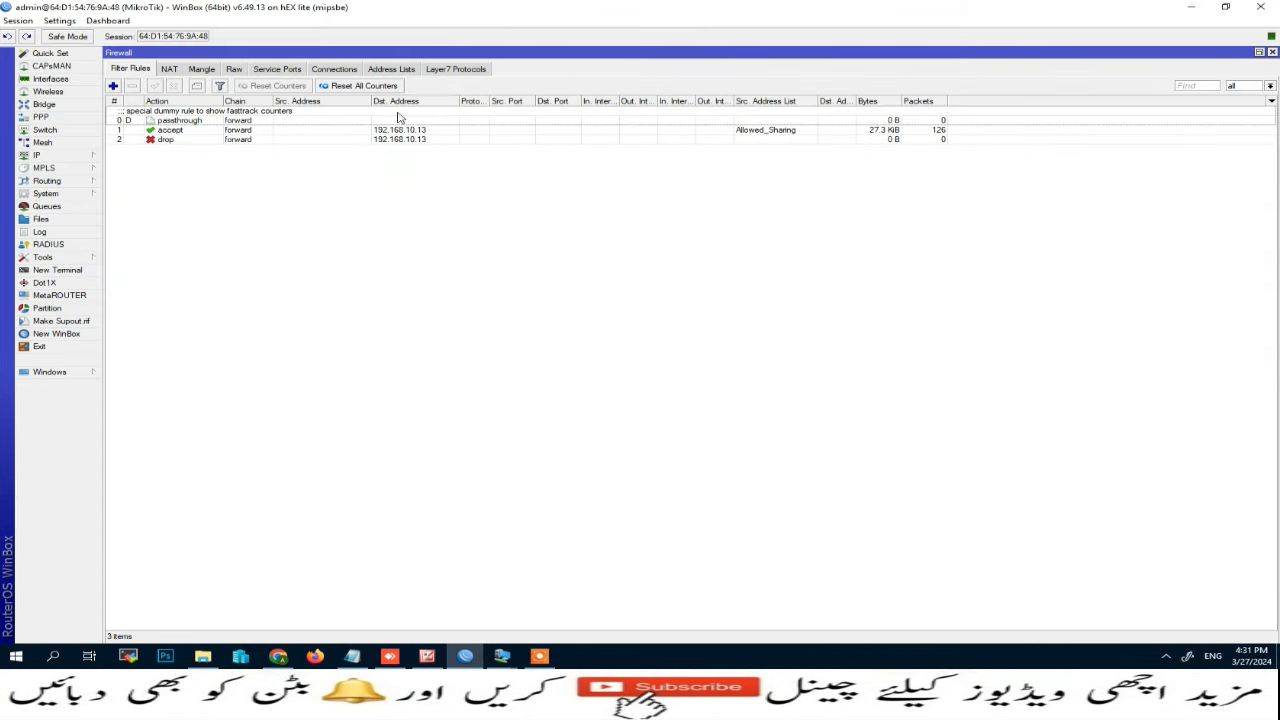
left_click(390, 70)
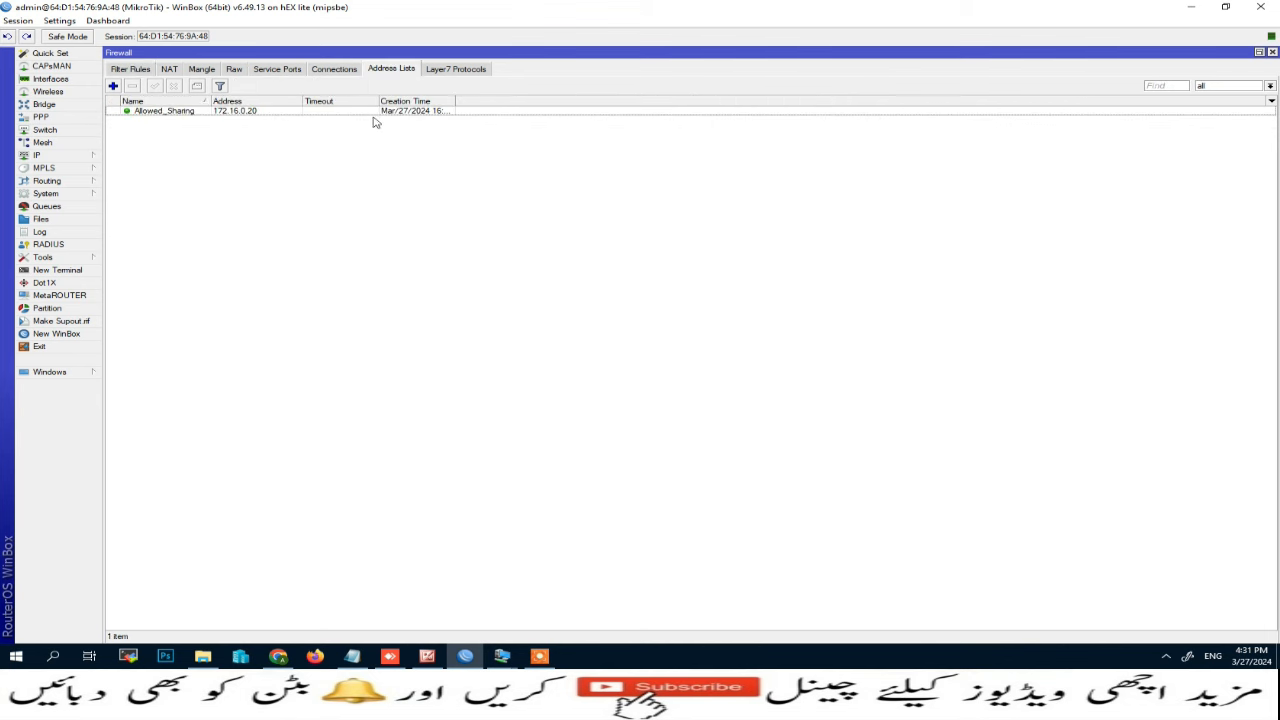
double_click(222, 112)
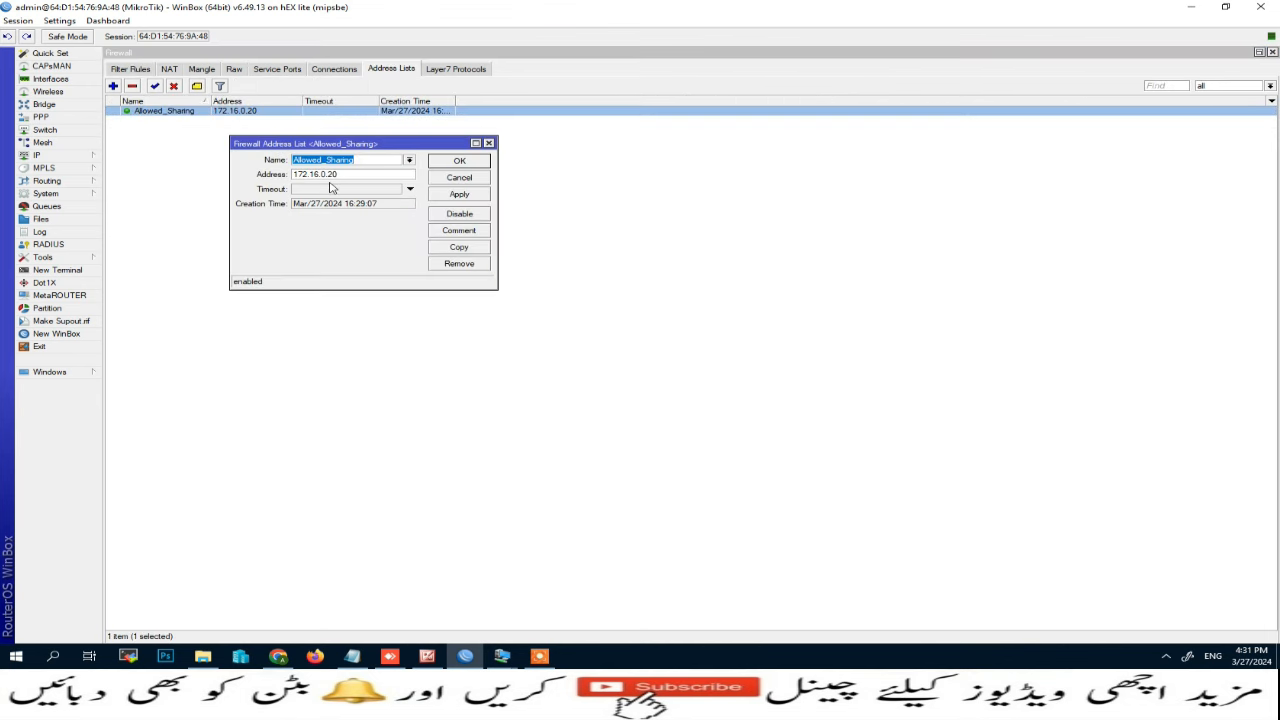
mouse_move(500, 658)
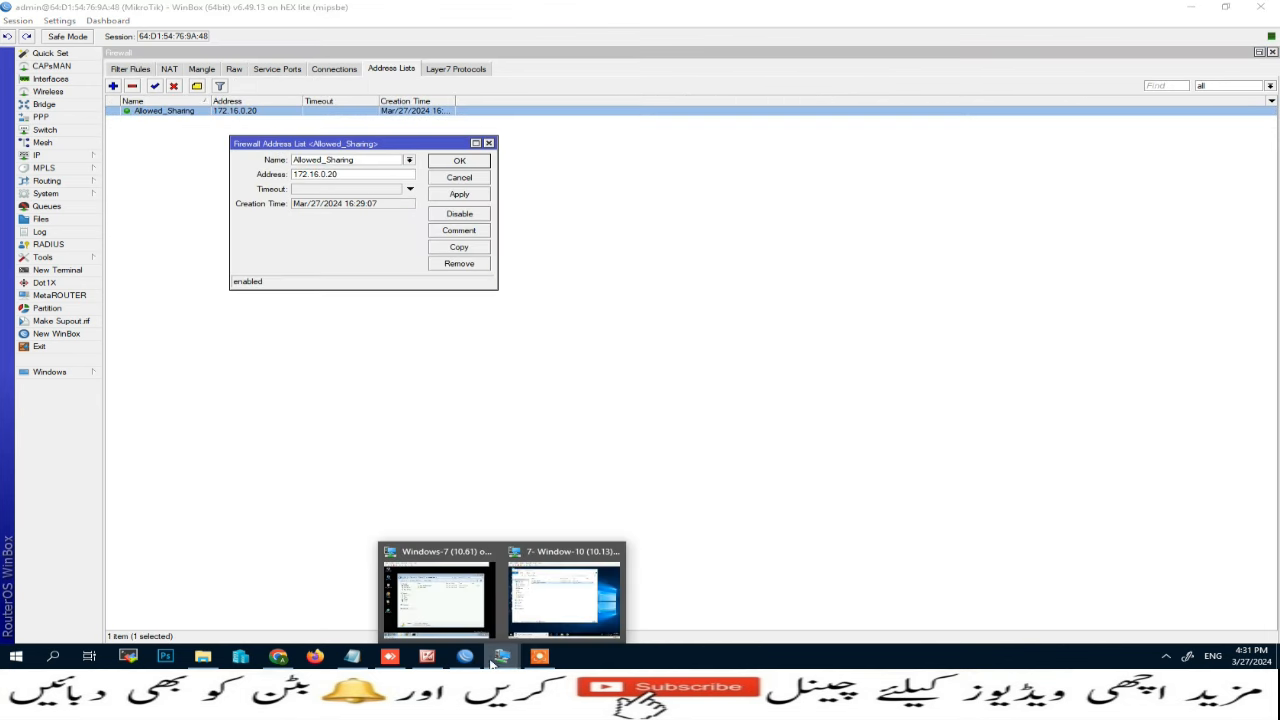
left_click(560, 612)
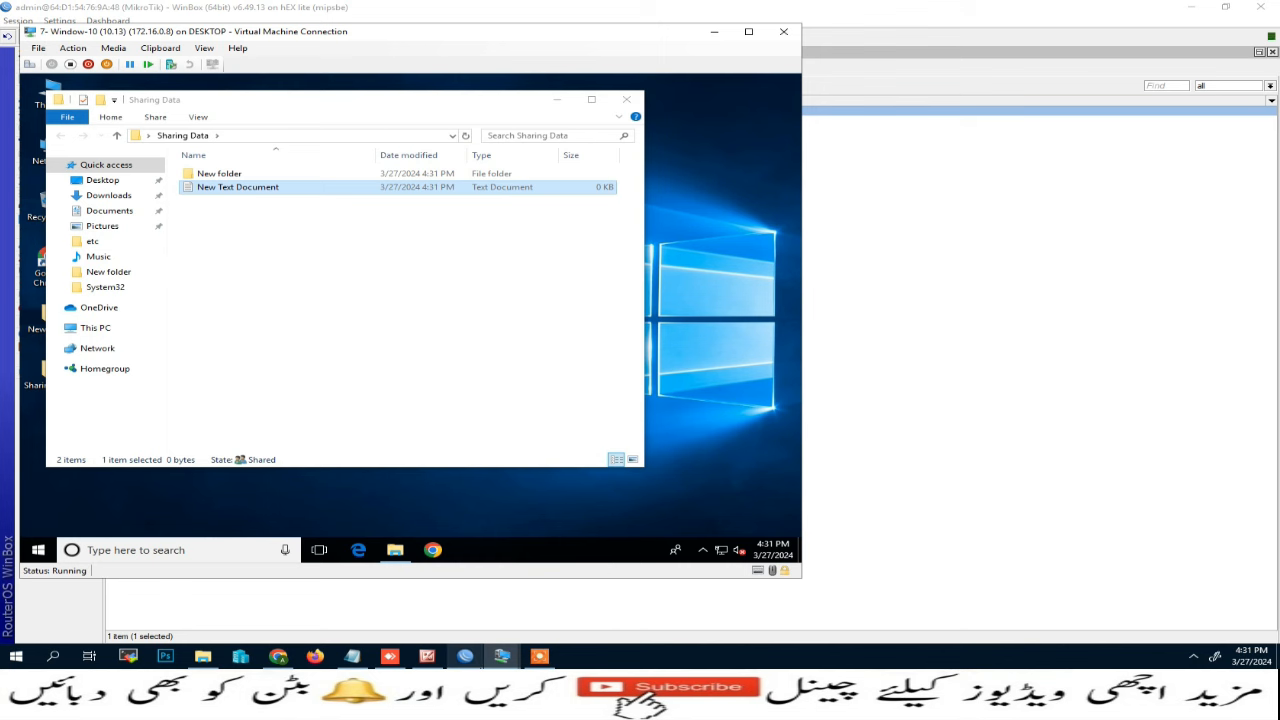
left_click(420, 605)
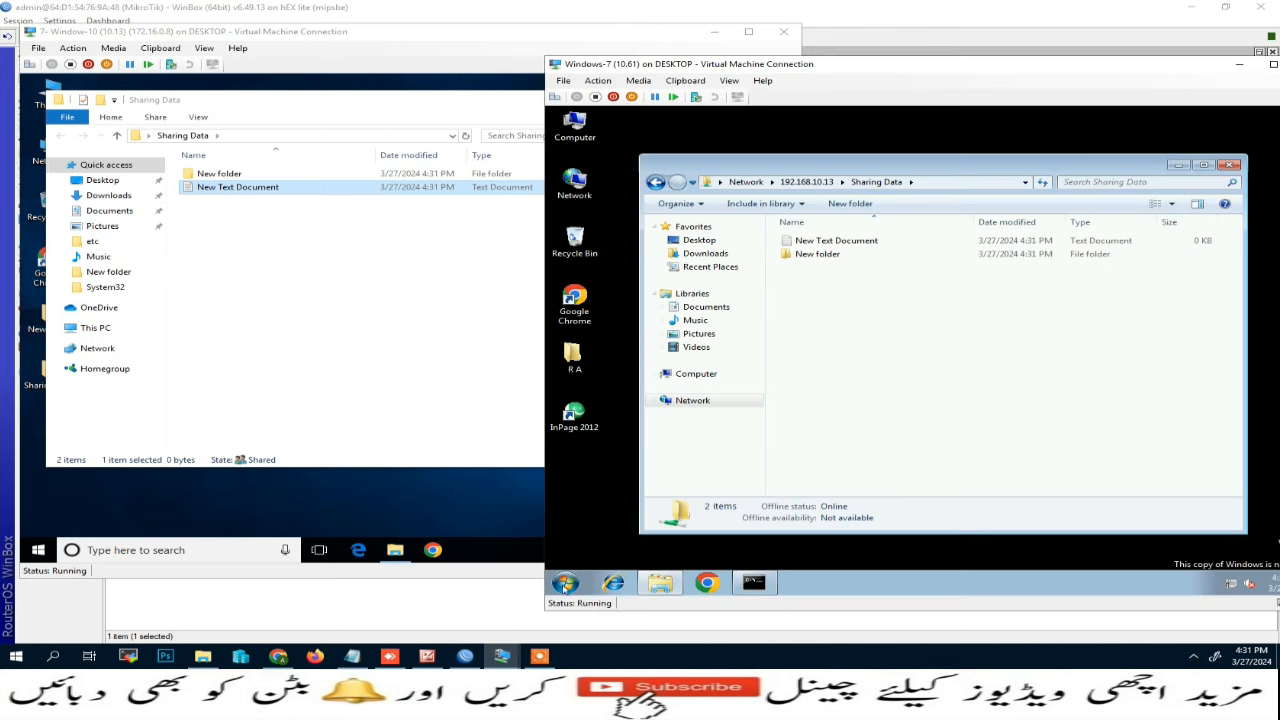
Step: Open Network Connections (ncpa.cpl) on Windows 7 and set the LAN-1 adapter's IPv4 address to 172.16.0.2
left_click(564, 586)
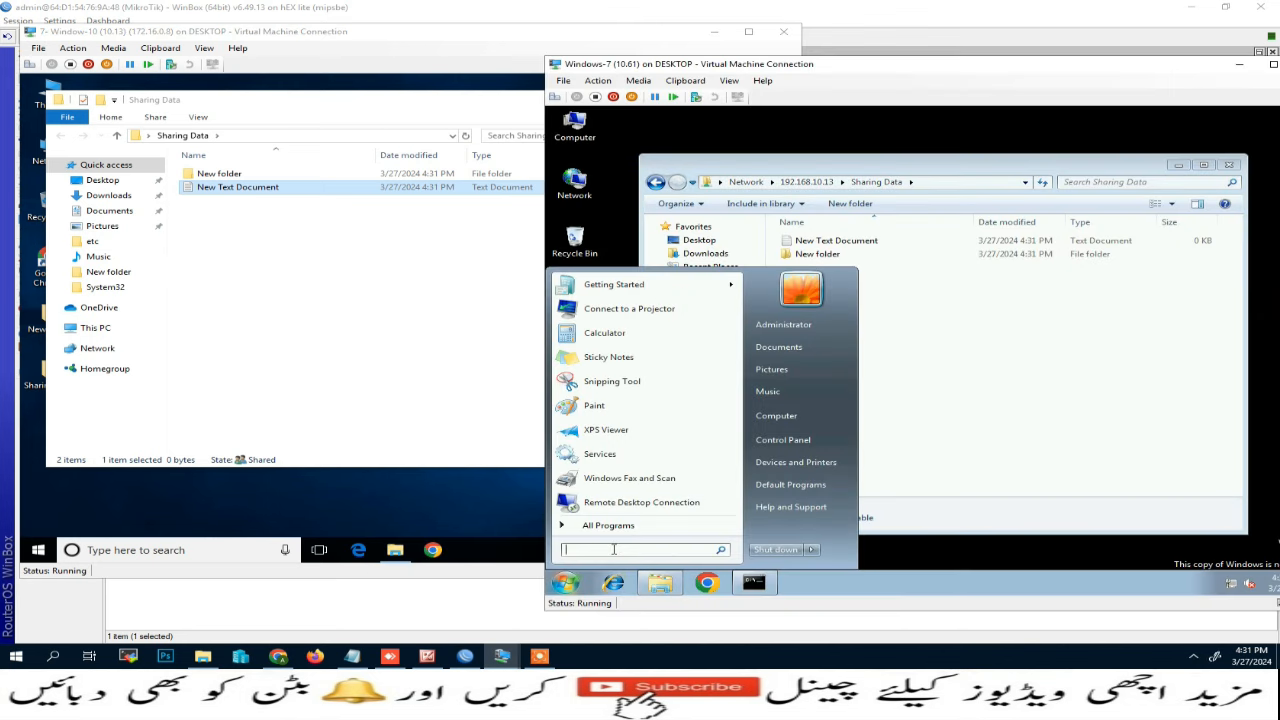
type("ncpa")
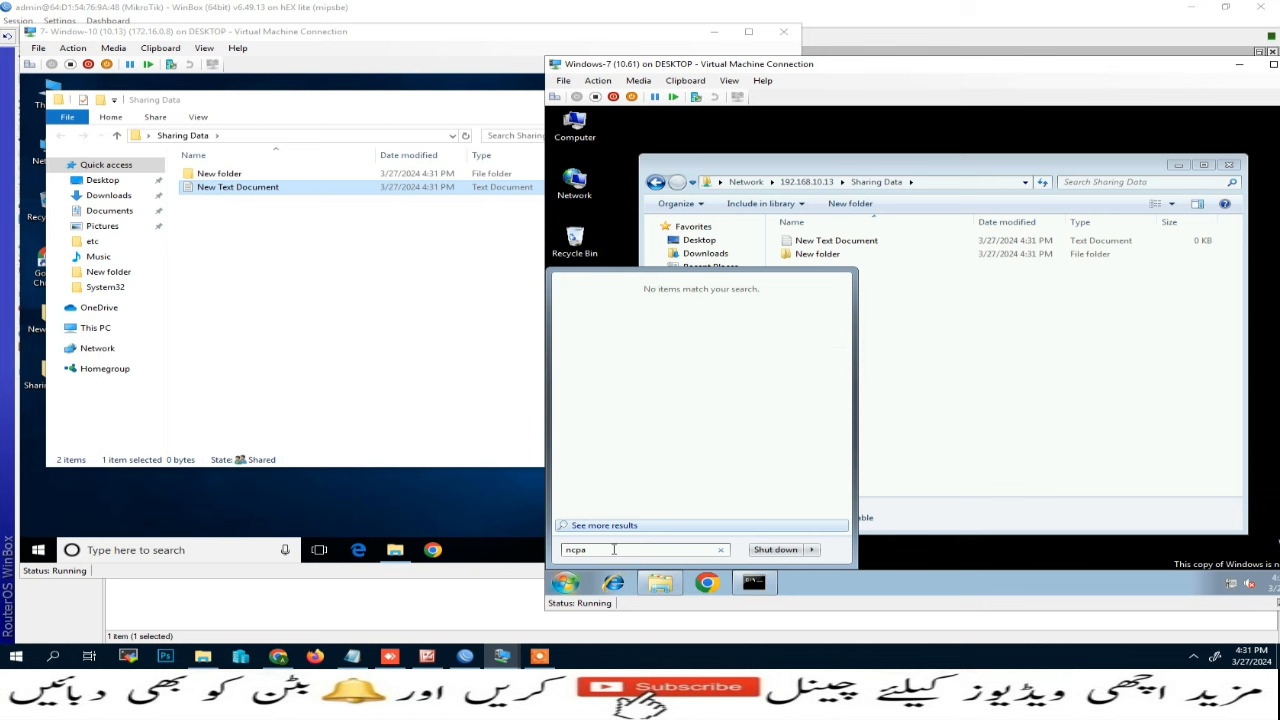
type(".cpl")
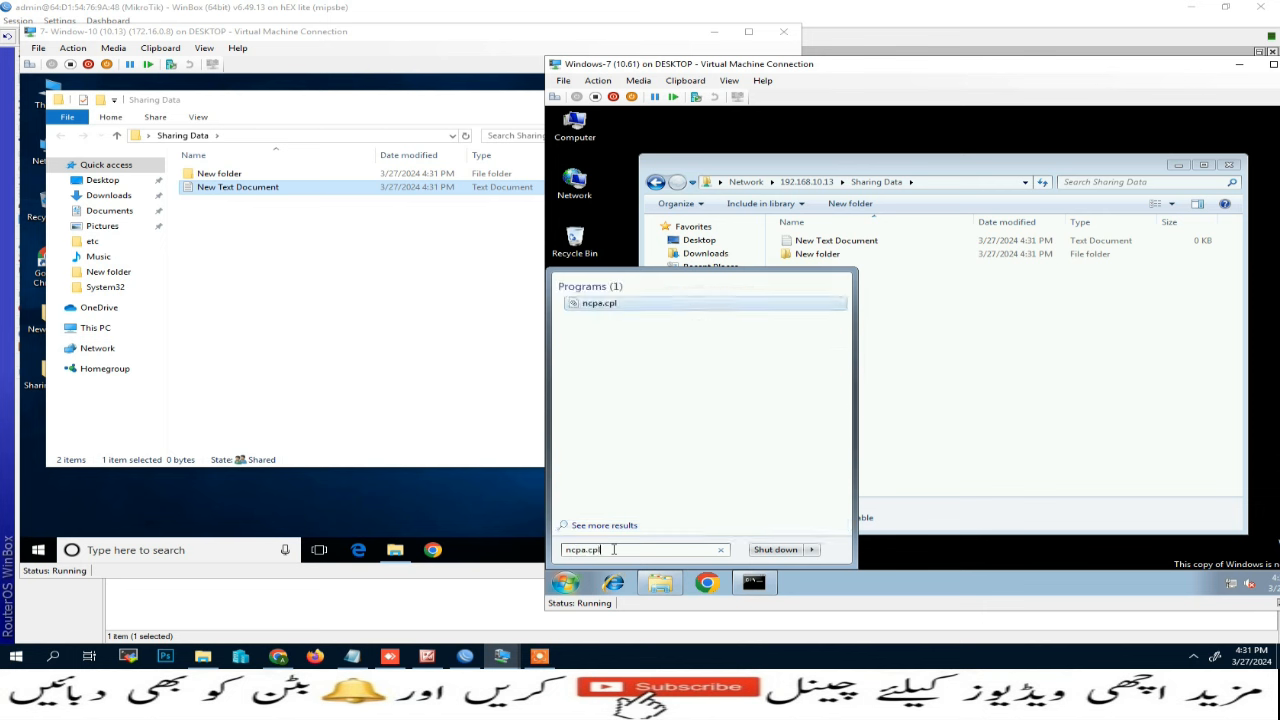
key("Return")
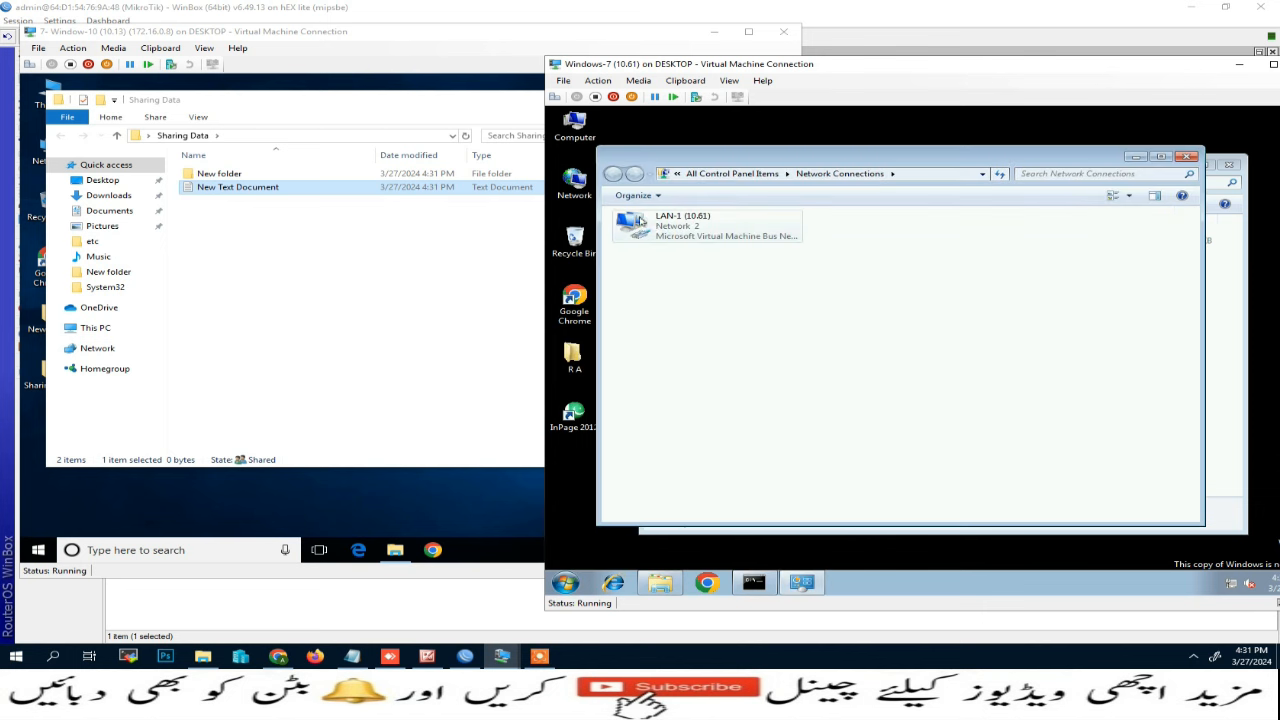
double_click(683, 236)
left_click(846, 449)
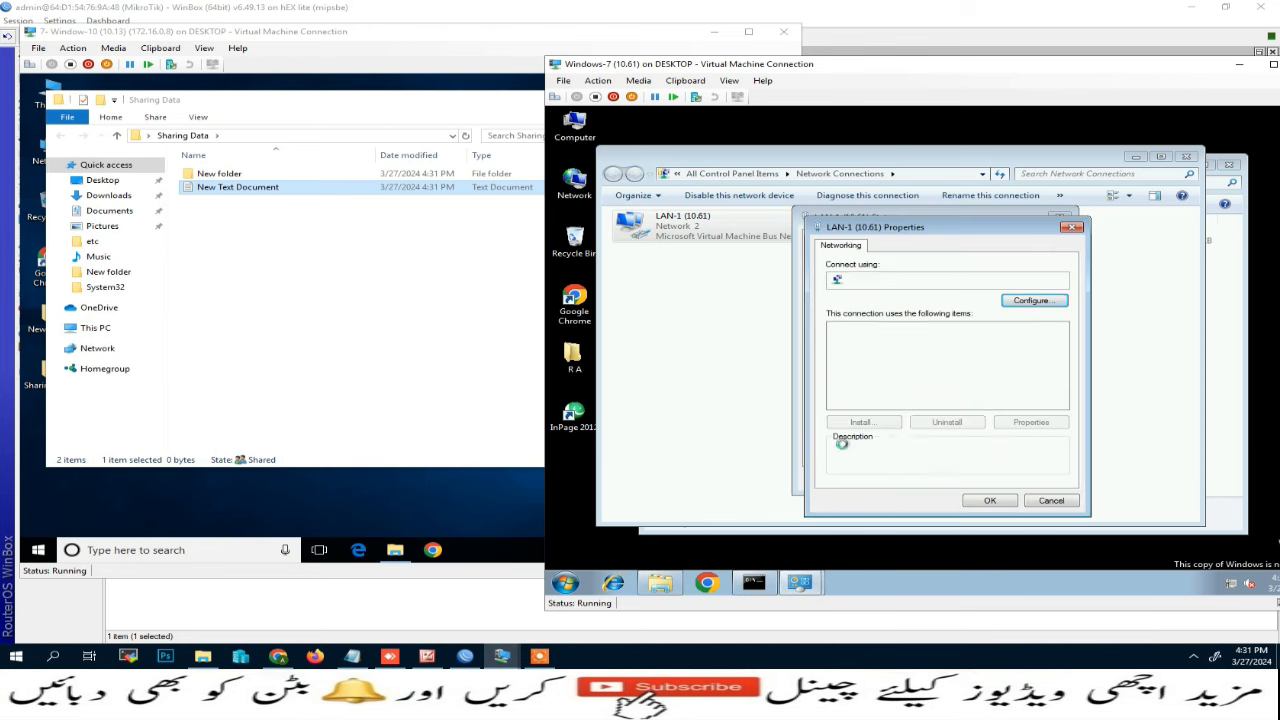
double_click(935, 371)
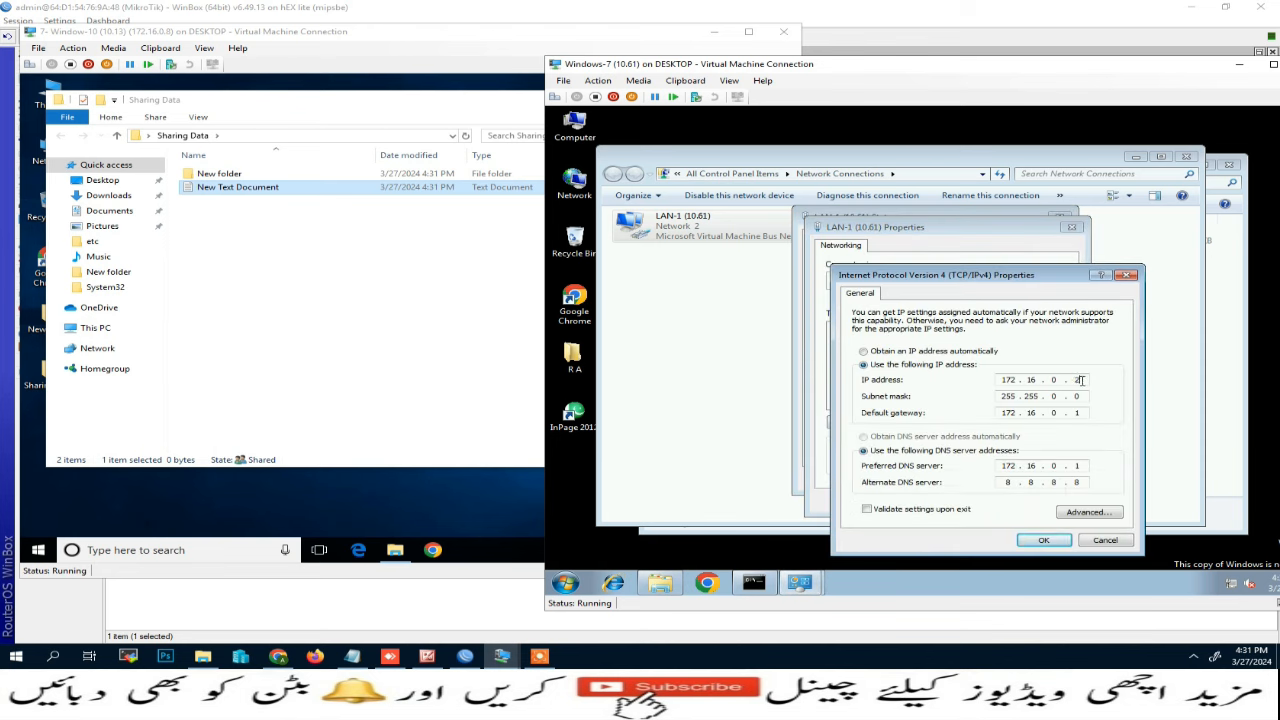
left_click(1044, 541)
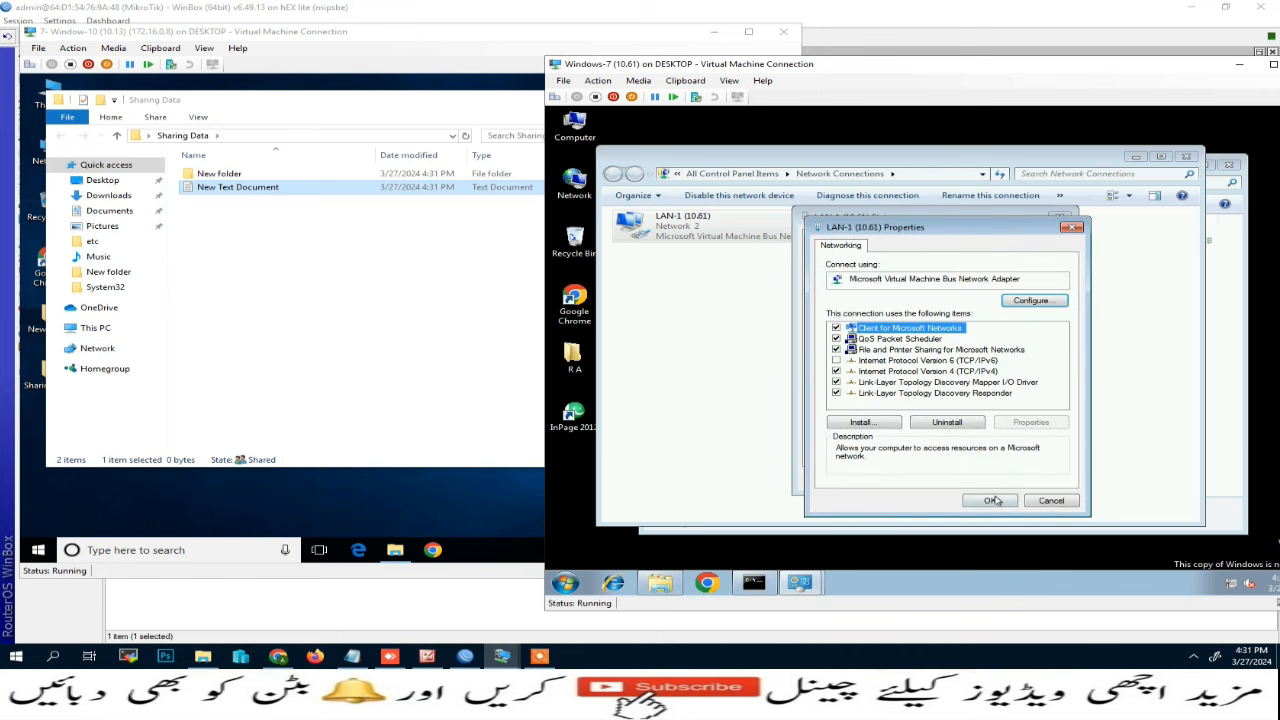
left_click(997, 502)
left_click(1037, 480)
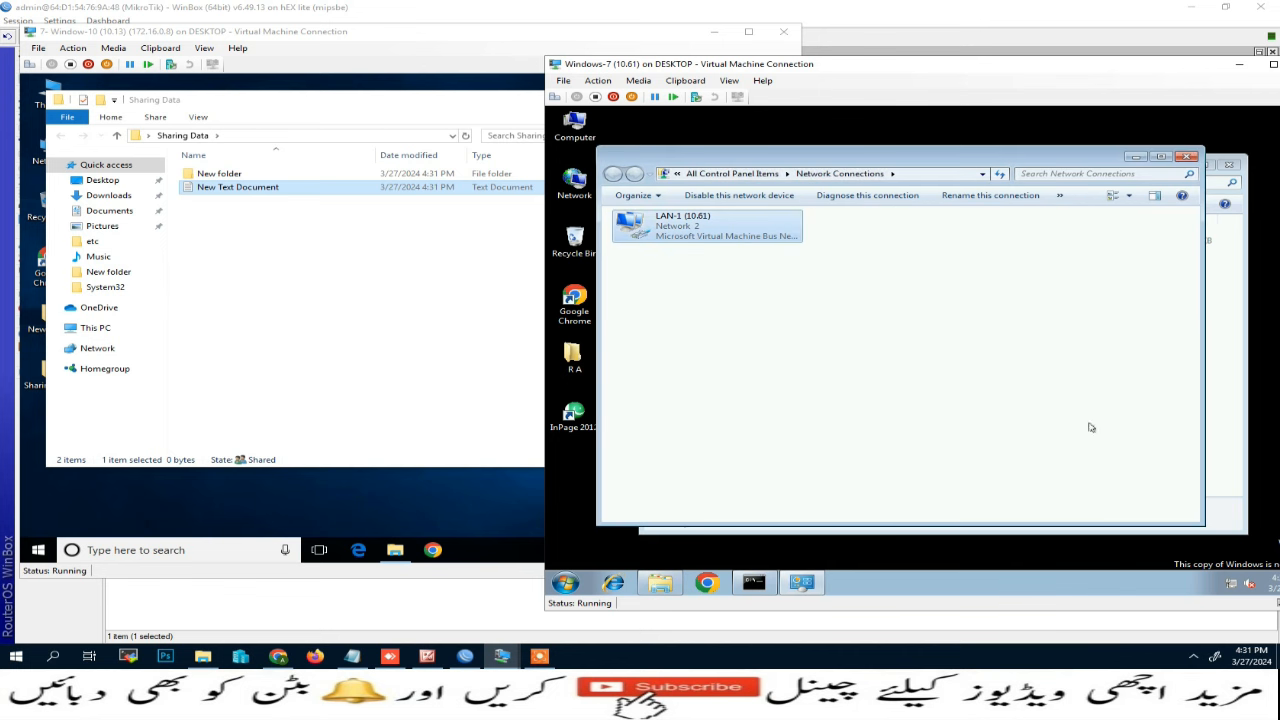
Step: Close the Network Connections and shared folder windows on Windows 7, and repeat the ping to 192.168.10.13
left_click(1186, 157)
left_click(1178, 165)
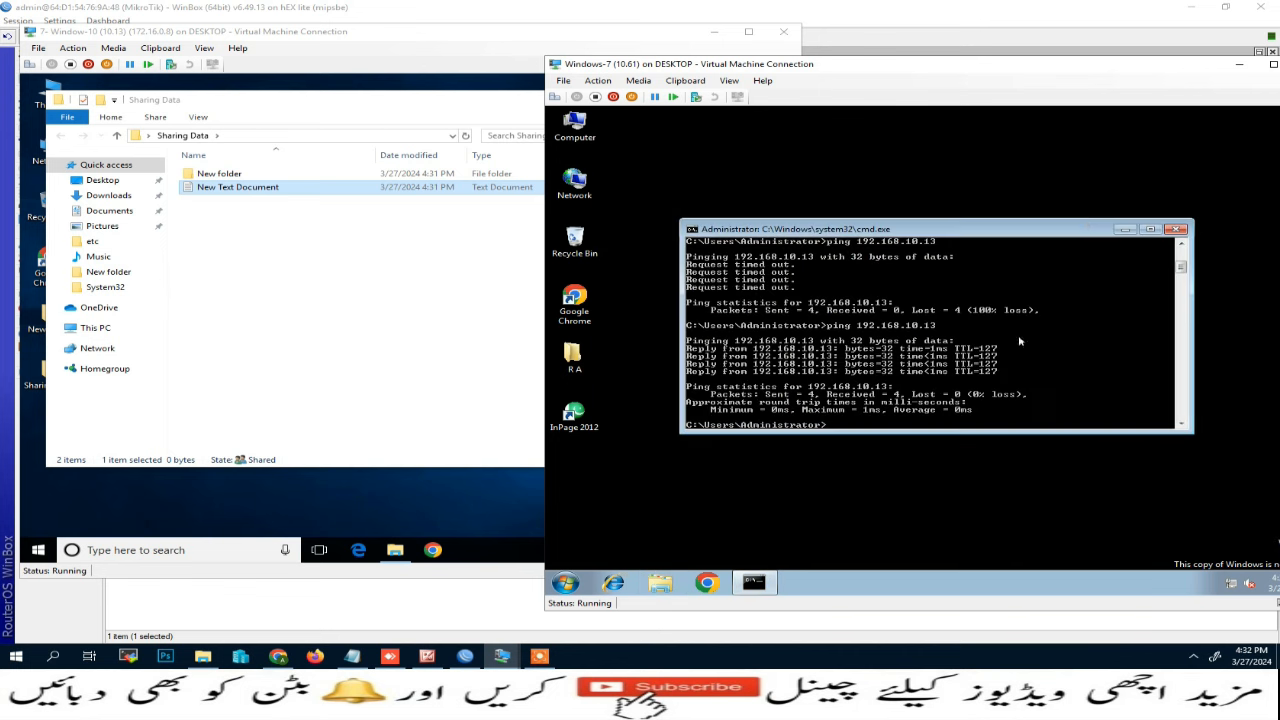
key("Up")
key("Return")
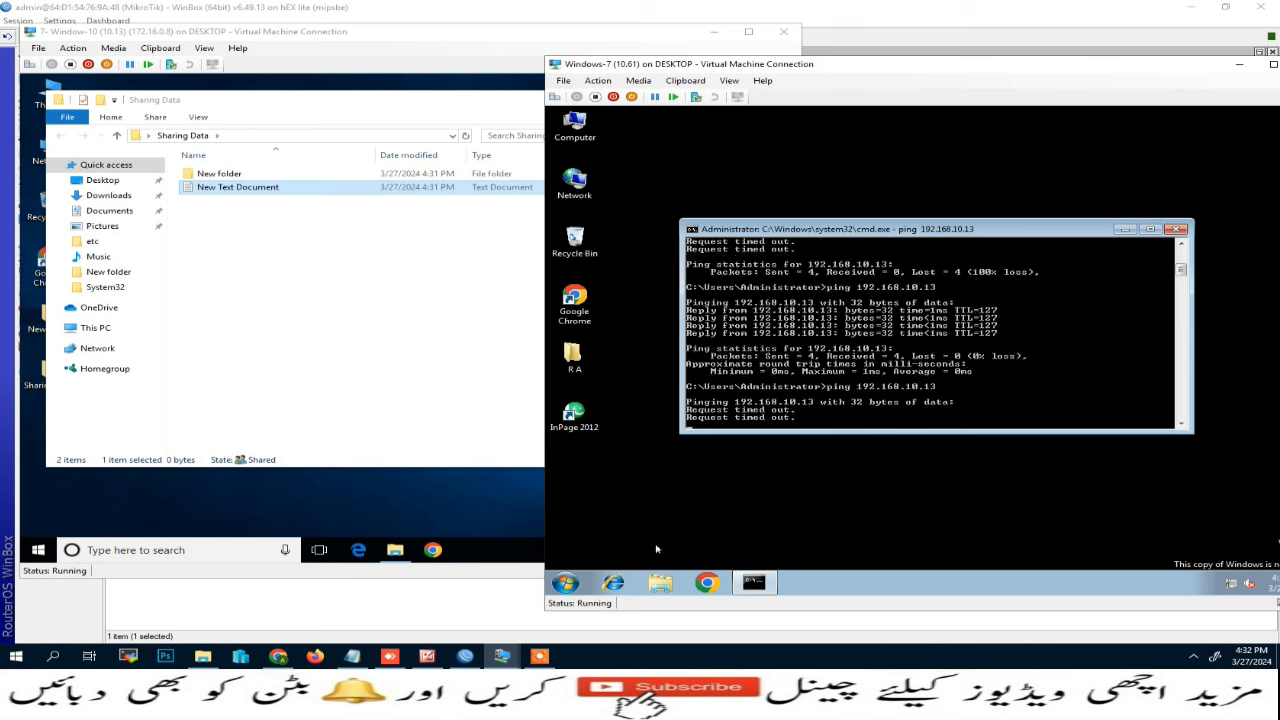
Step: Reopen Network Connections (ncpa.cpl) on Windows 7 and open the LAN-1 adapter's status
left_click(565, 583)
left_click(615, 550)
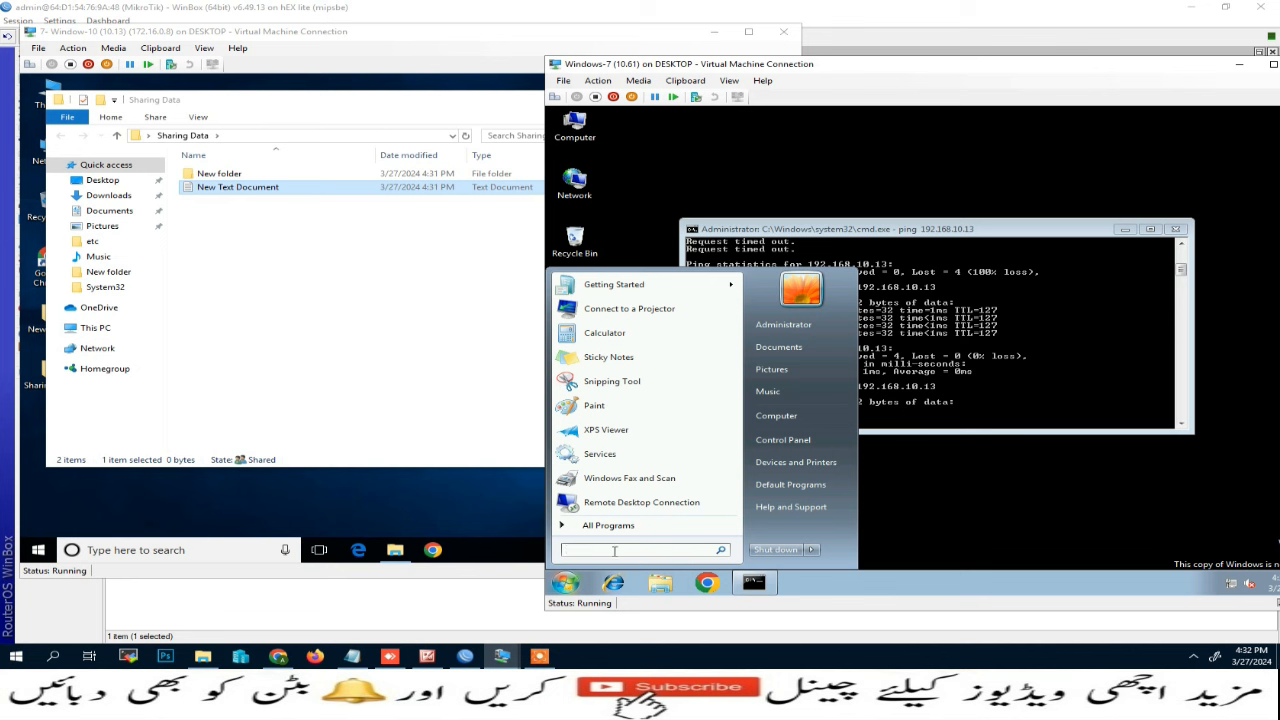
type("c")
key("BackSpace")
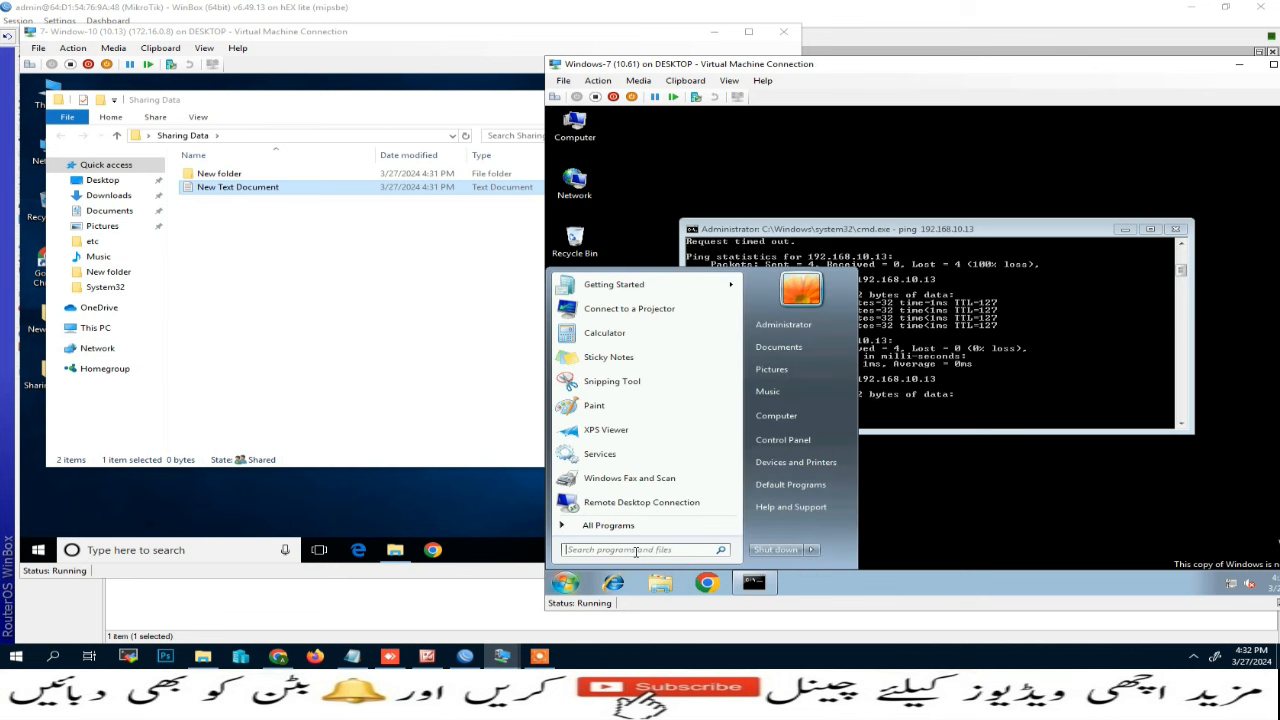
type("ncpa")
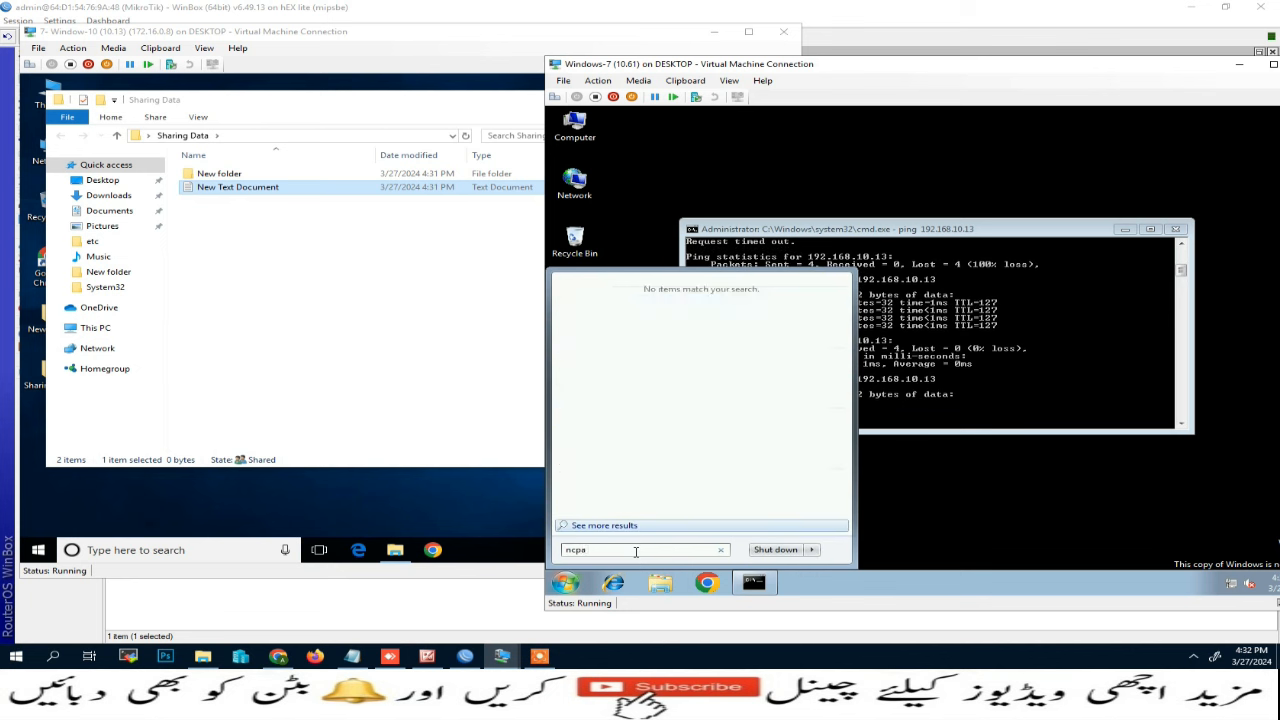
type(".cpl")
key("Return")
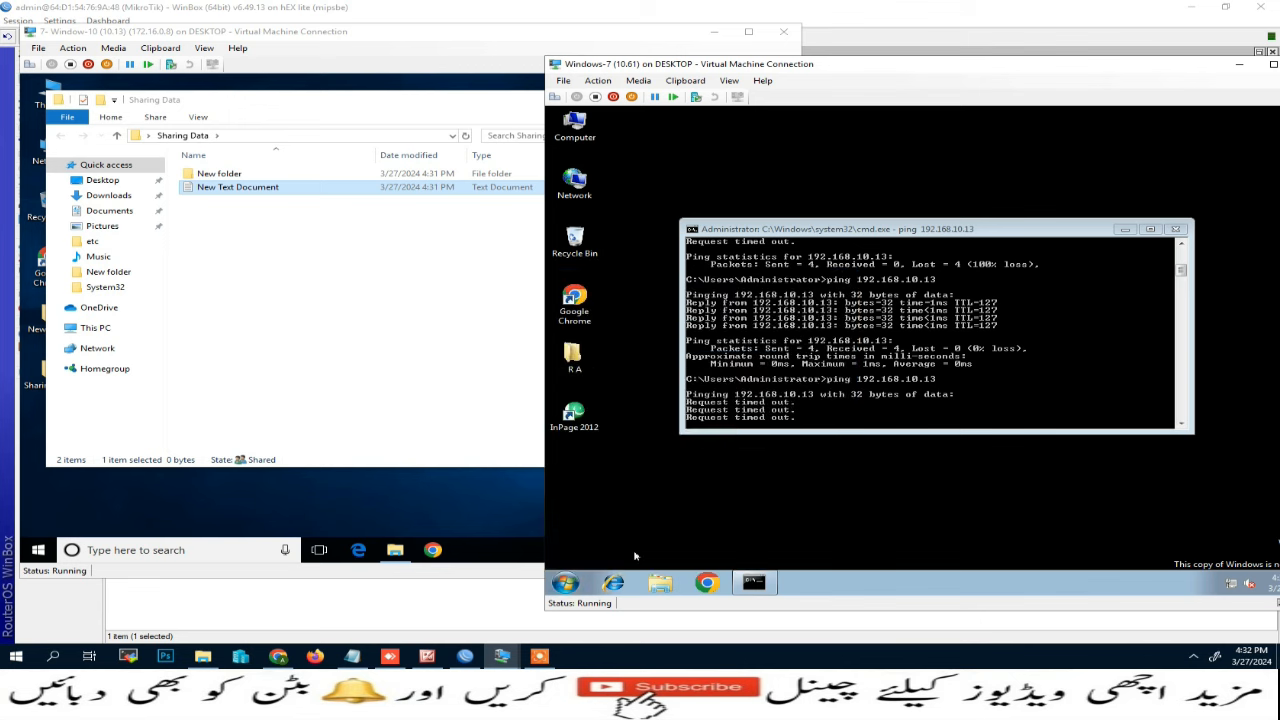
double_click(701, 222)
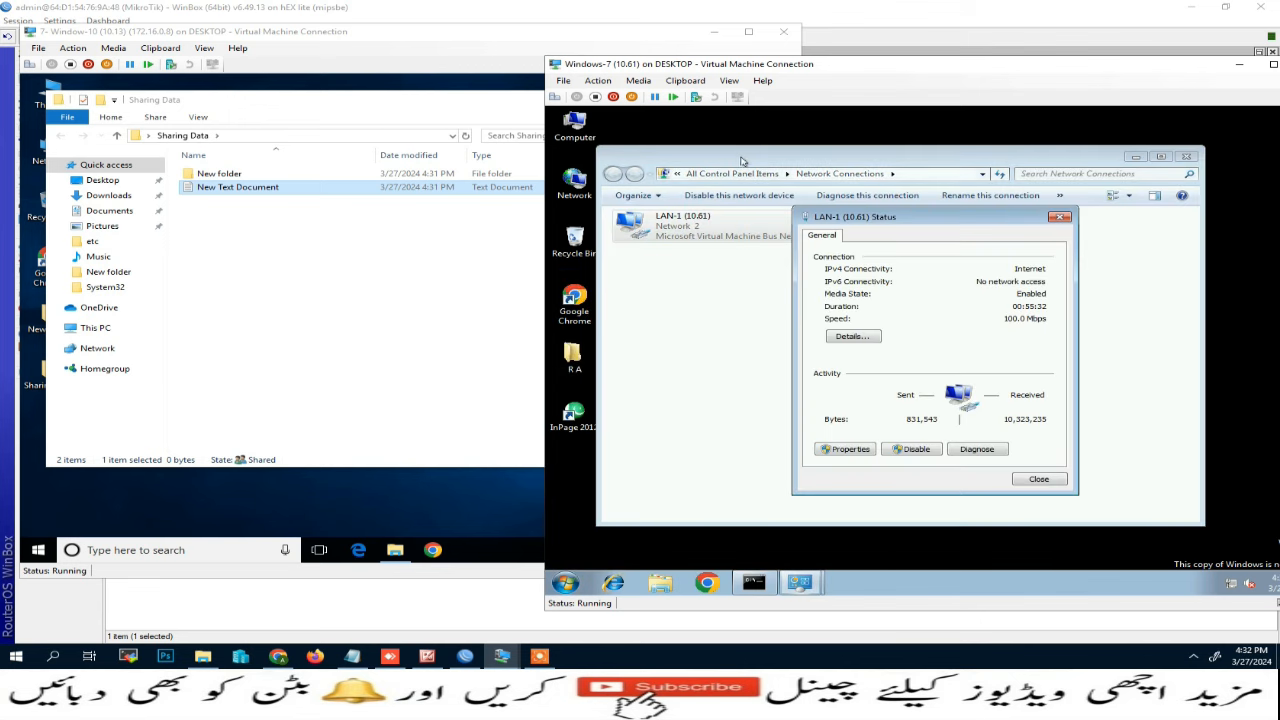
Step: Close Network Connections, arrange the LAN-1 status dialog and command prompt side by side, and start a continuous ping with ping 192.168.10.13 -t
left_click_drag(730, 160, 899, 174)
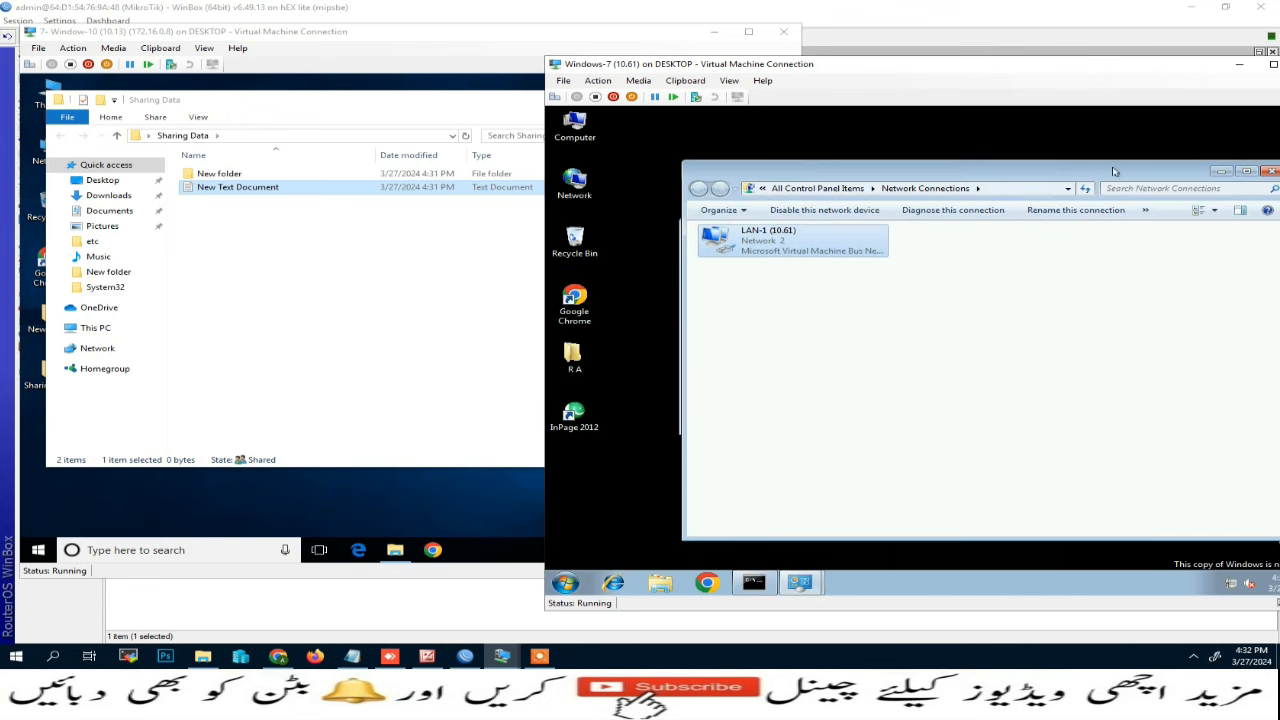
left_click_drag(1115, 171, 1030, 169)
left_click(1187, 170)
left_click_drag(932, 217, 1045, 213)
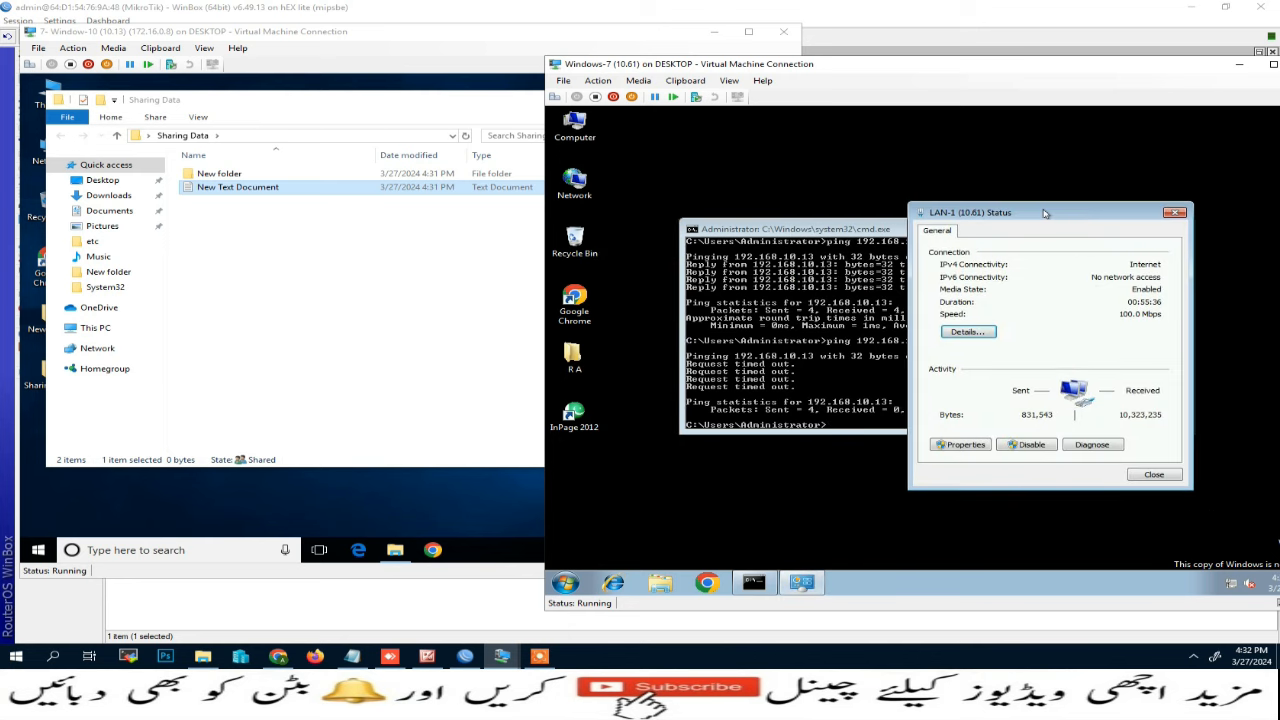
left_click_drag(848, 229, 728, 156)
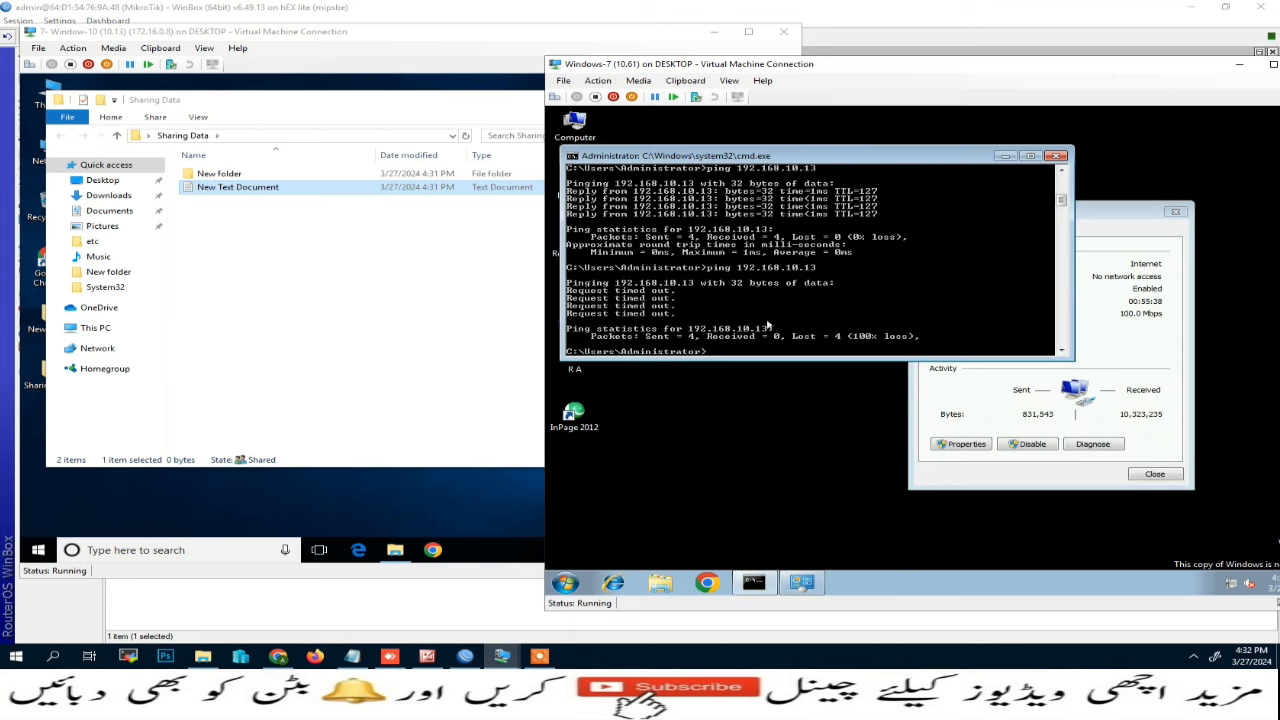
key("Up")
key("Return")
Step: Restore the Windows 7 LAN-1 adapter's IPv4 address to 172.16.0.20 and close its status dialog
left_click(972, 444)
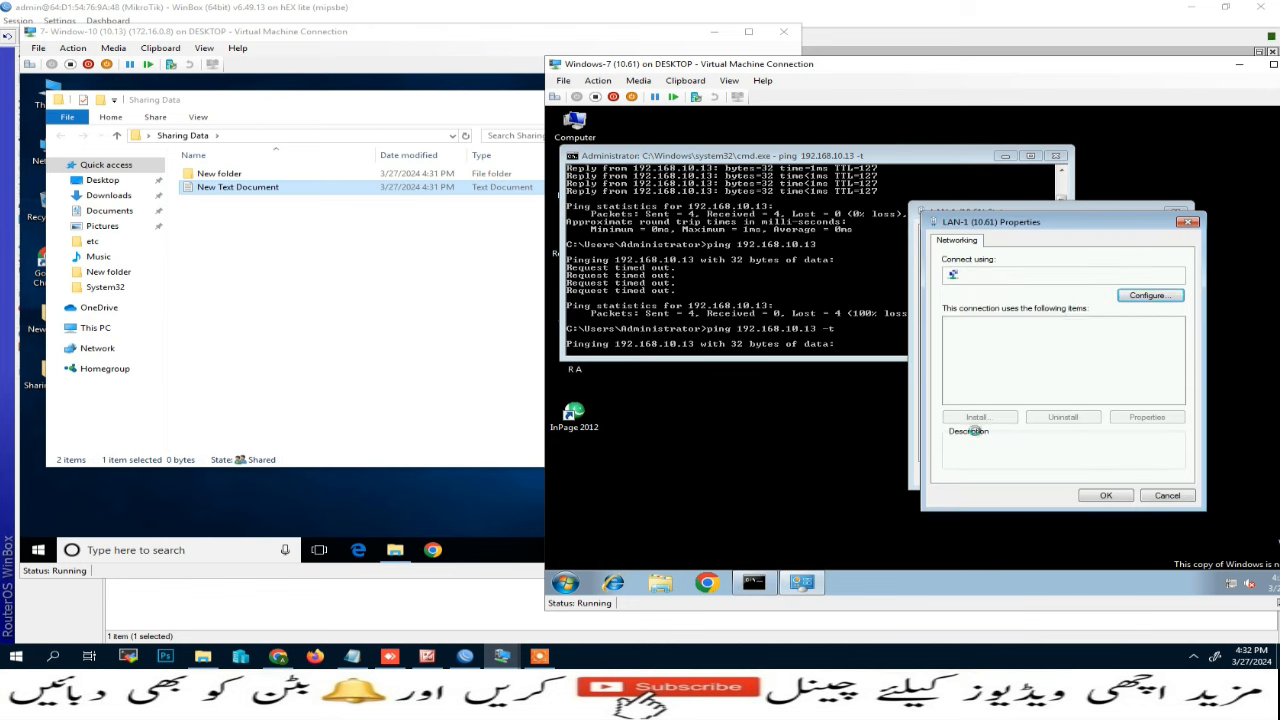
double_click(1024, 368)
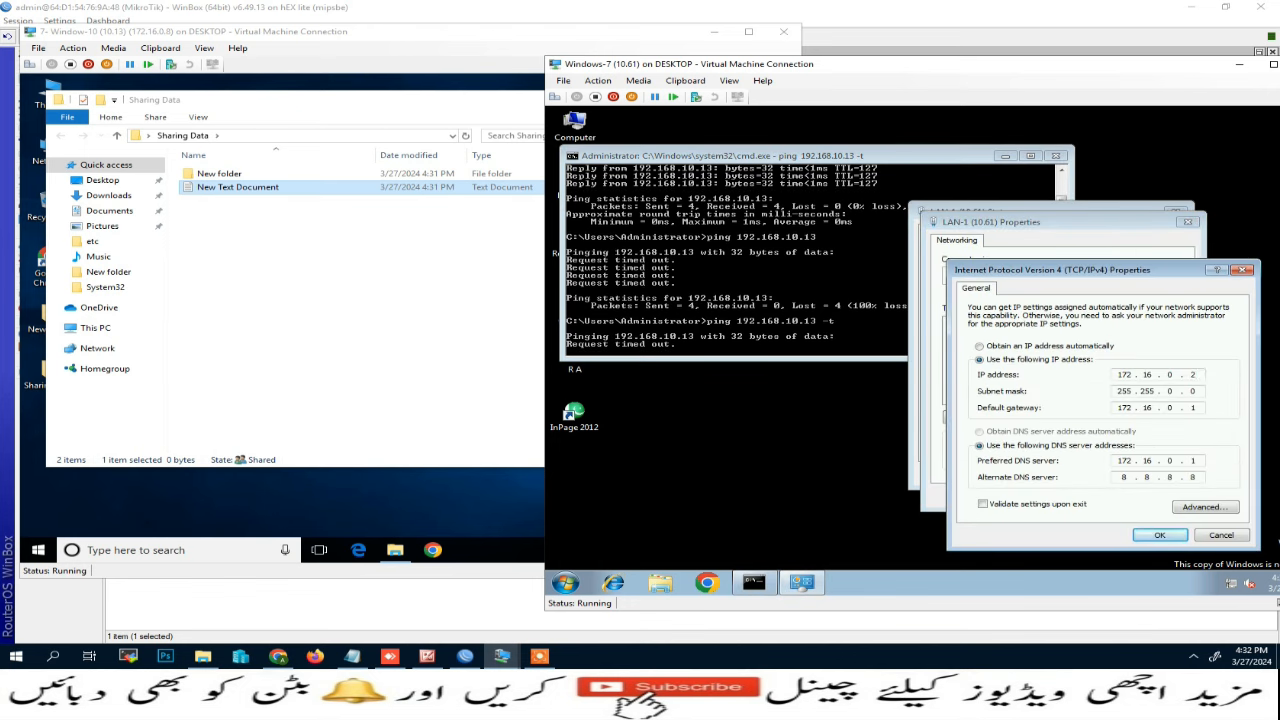
left_click(1143, 536)
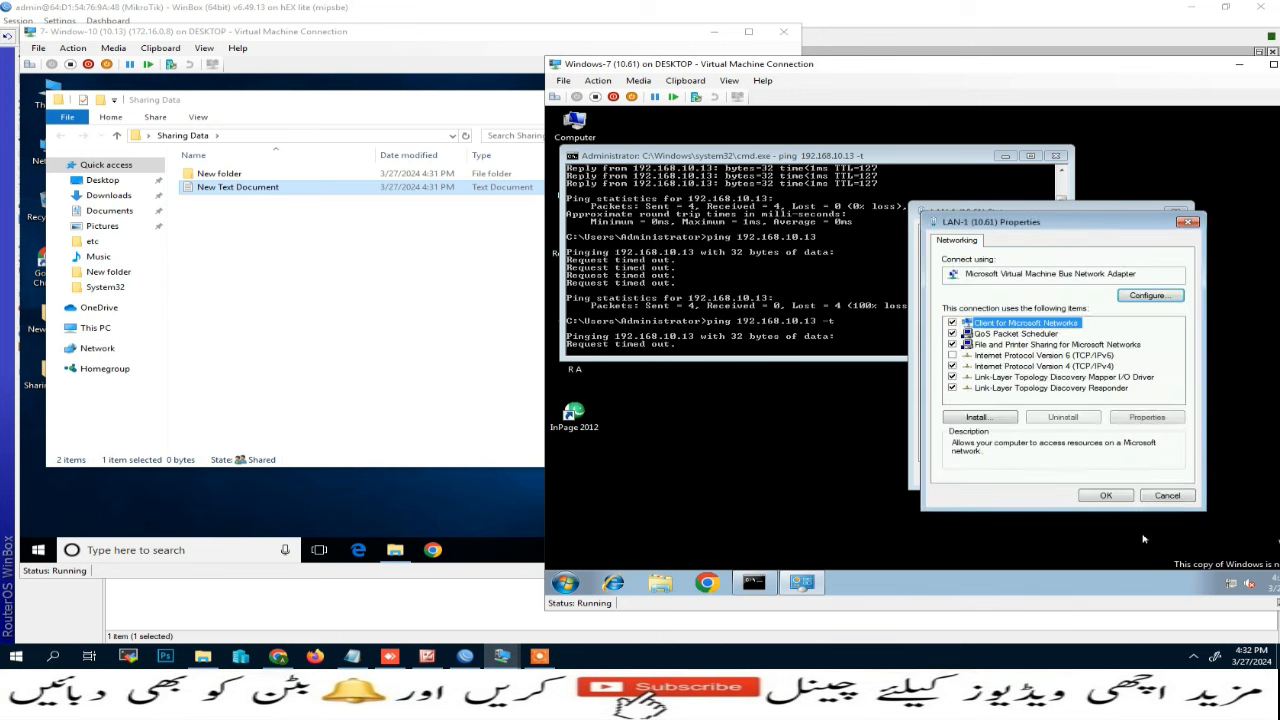
left_click(1106, 497)
left_click(1156, 474)
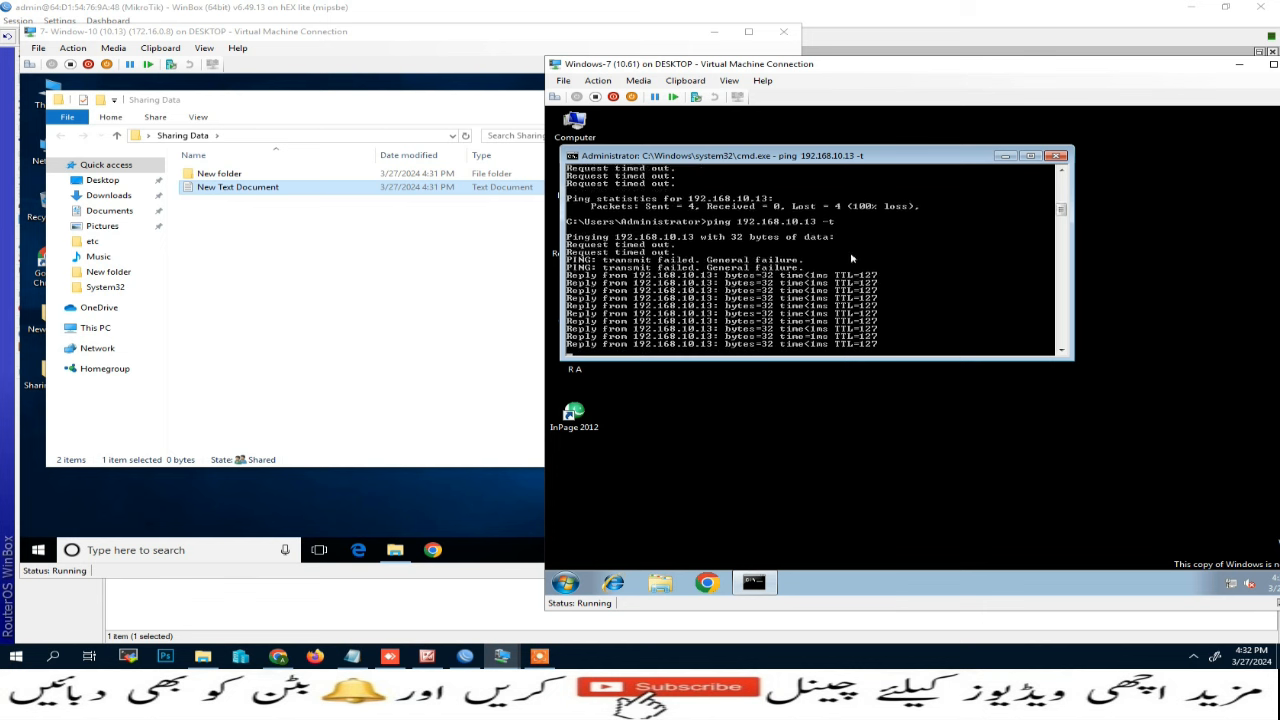
Step: Close the Windows 7 command prompt and the Allowed_Sharing entry in WinBox, and switch to the network diagram in Picture Manager
left_click(1057, 156)
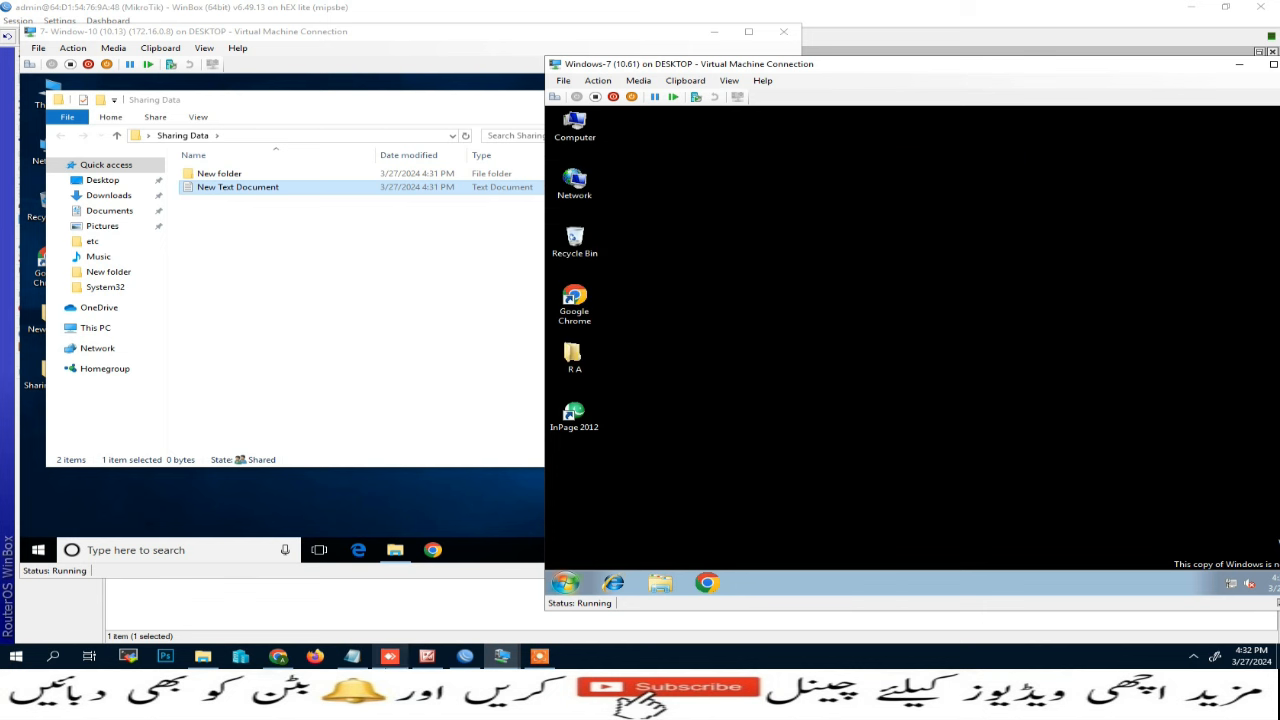
left_click(465, 656)
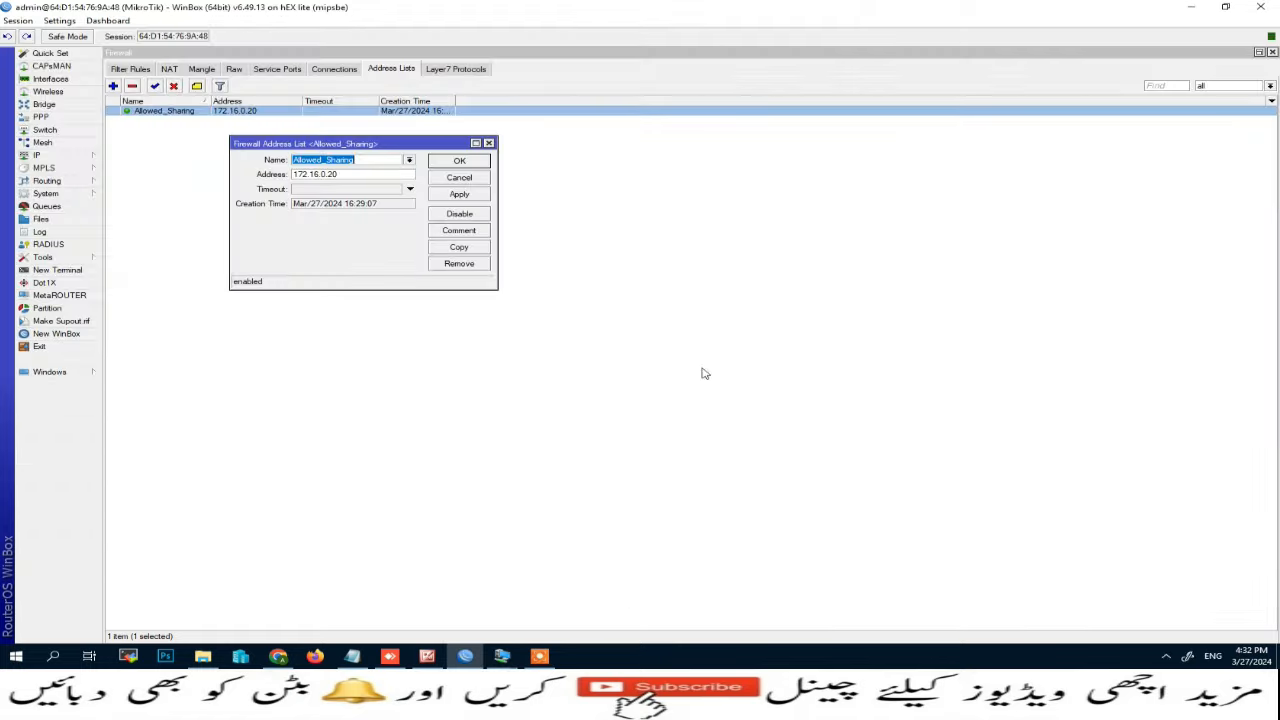
left_click(476, 160)
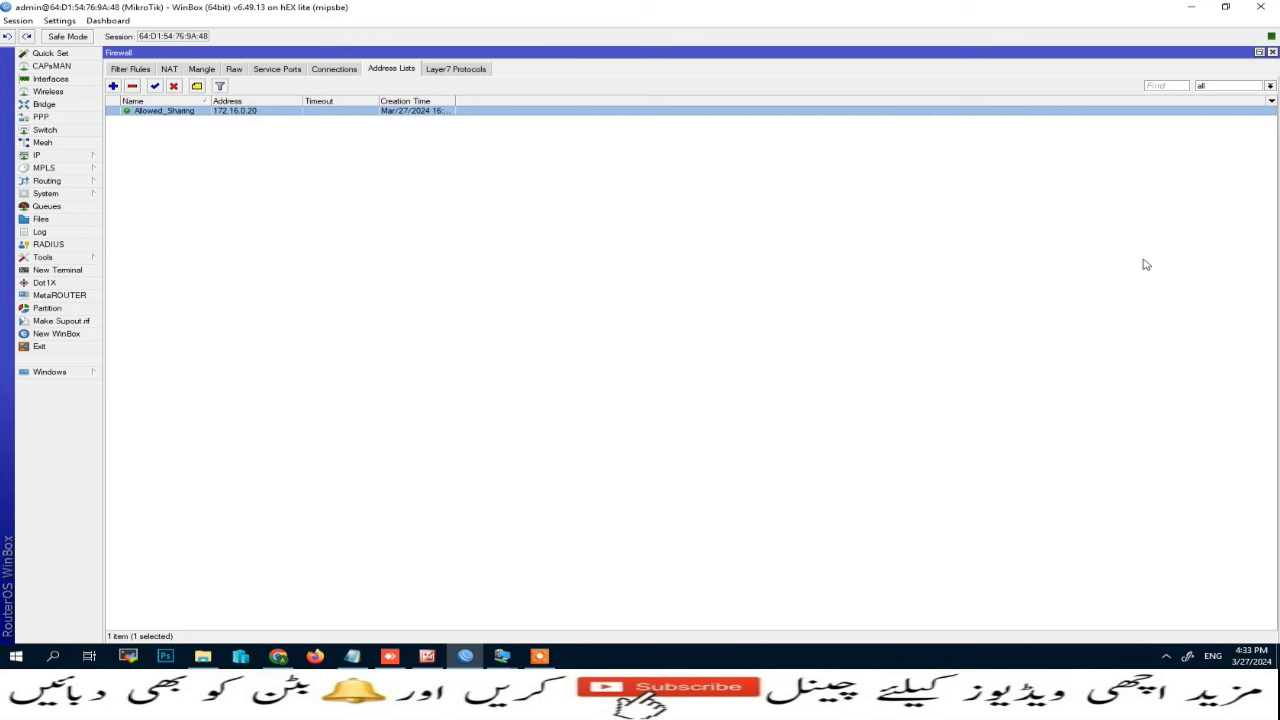
left_click(427, 656)
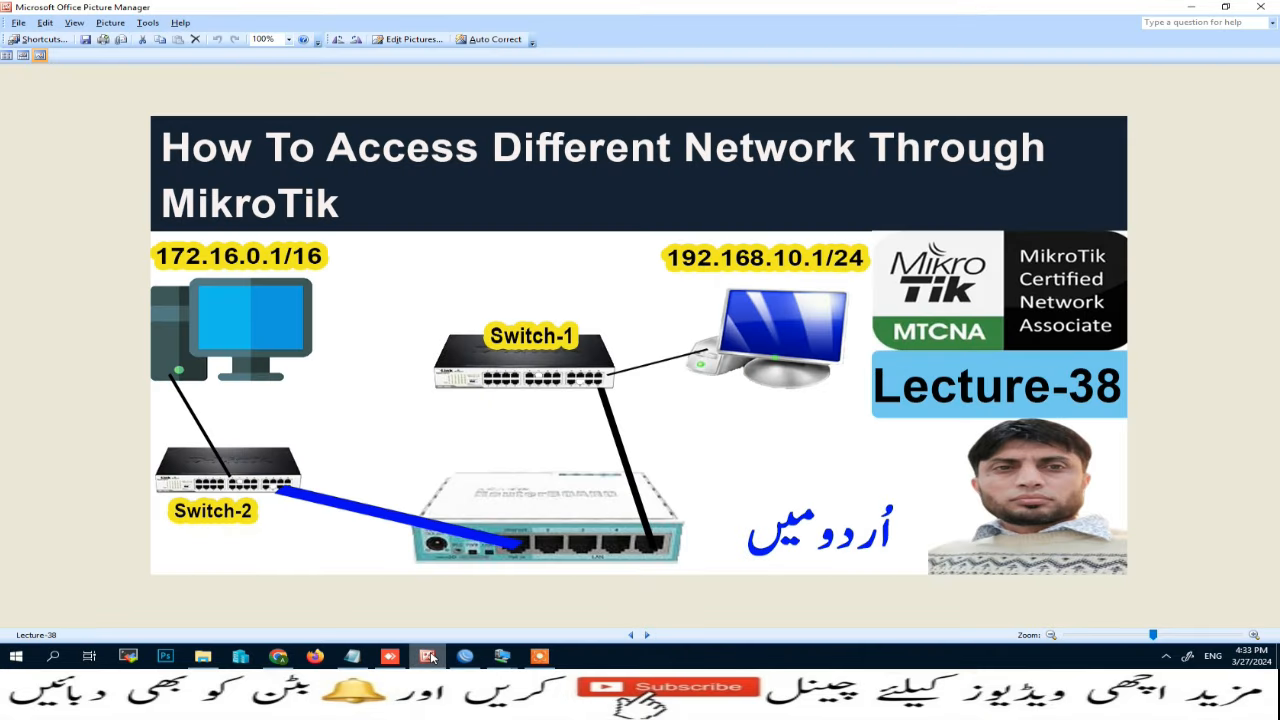